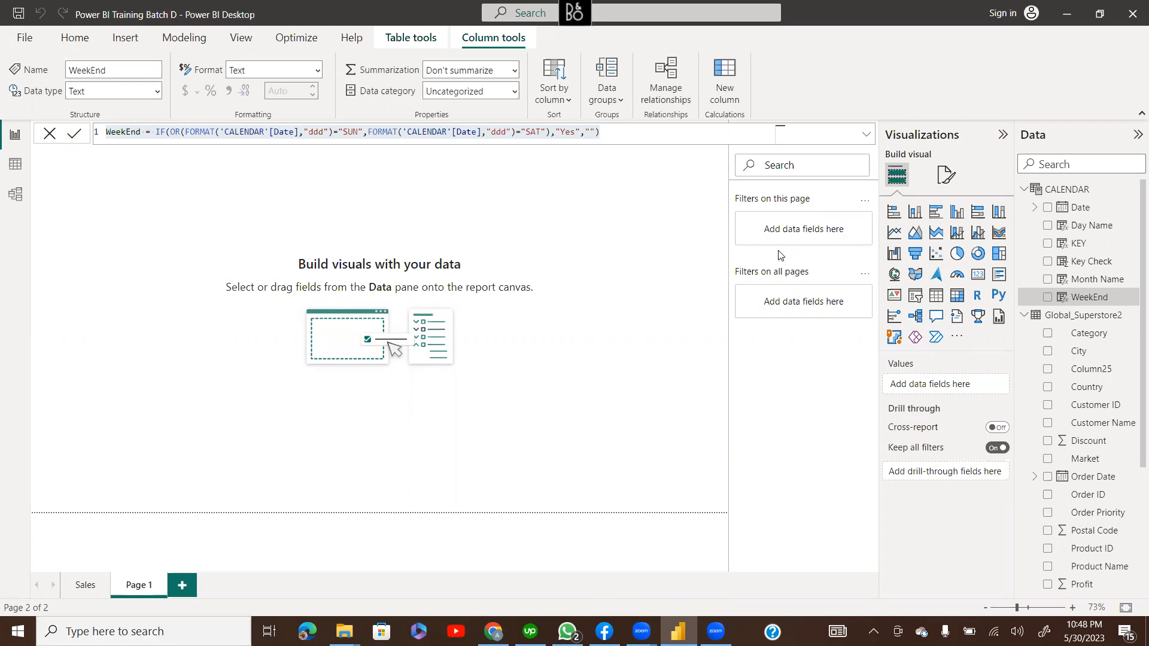
# Review the DAX formulas of the WeekEnd, KEY and Key Check columns in the CALENDAR table, including Key Check's IF arguments
pyautogui.click(139, 136)
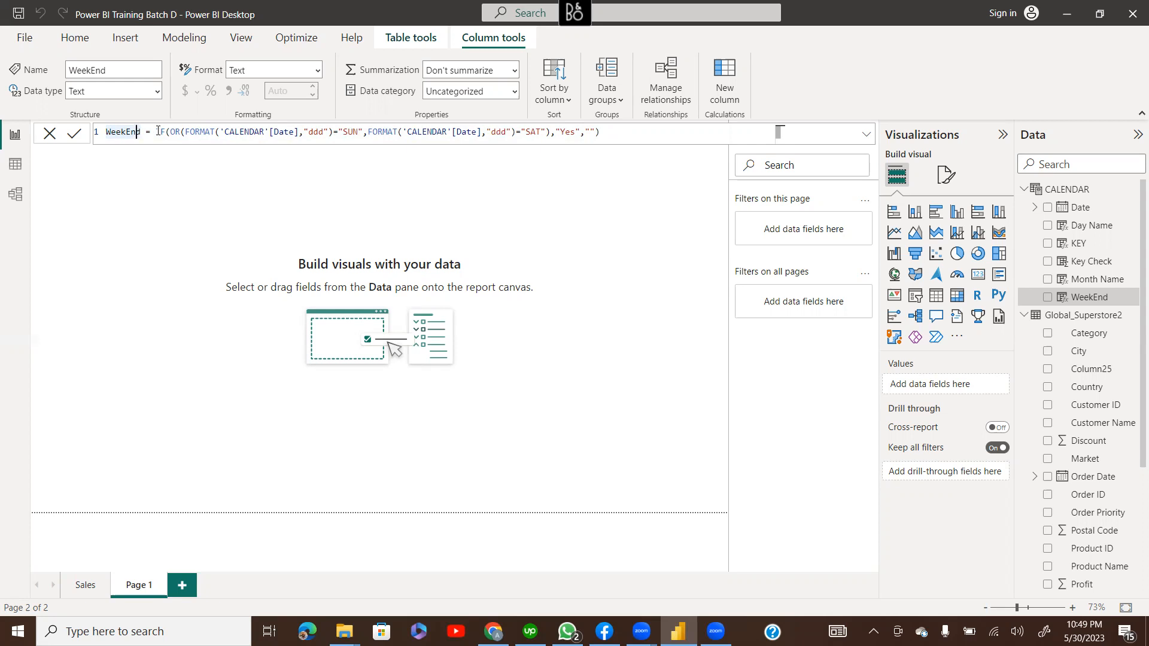
pyautogui.click(170, 132)
pyautogui.click(1093, 244)
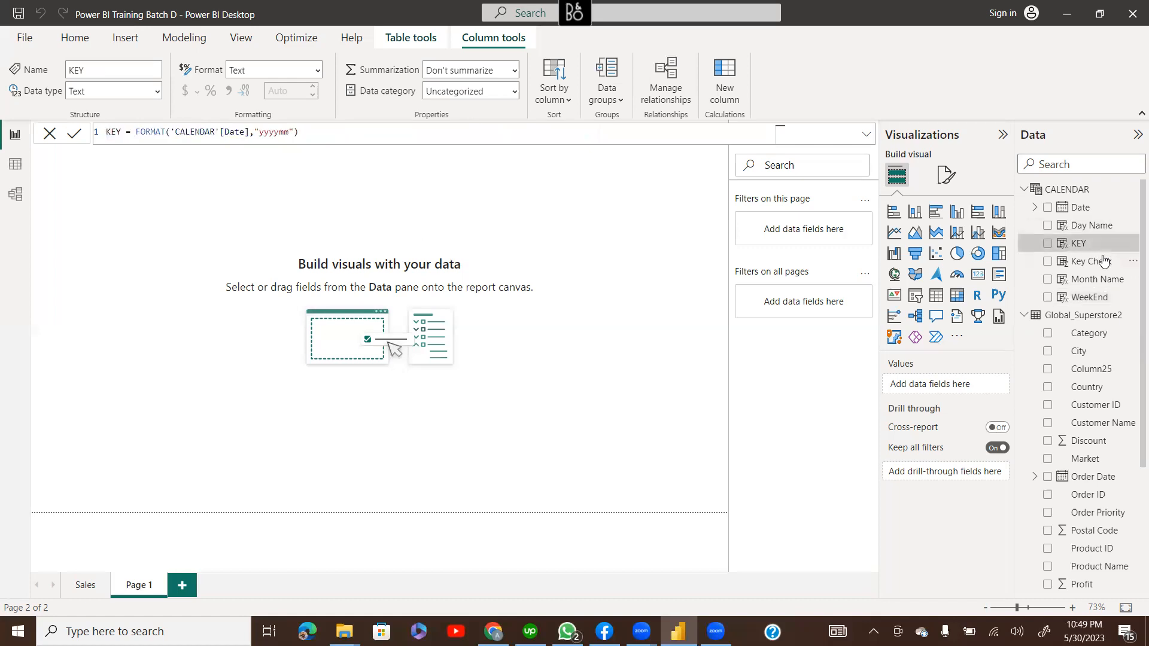
pyautogui.click(1103, 261)
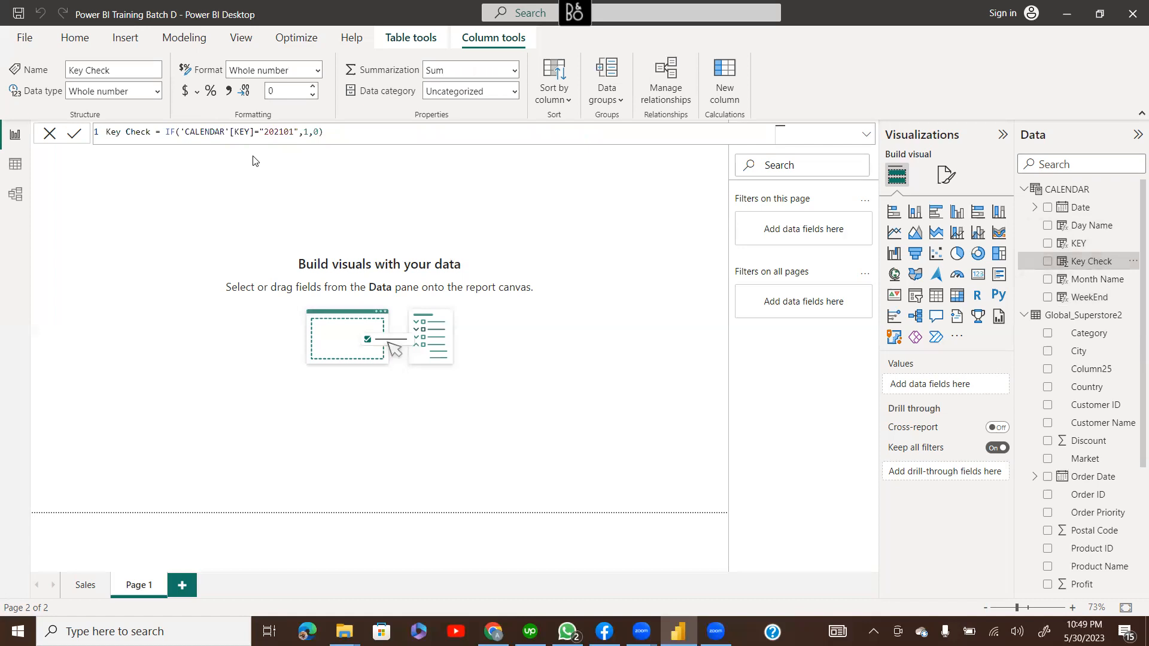
pyautogui.moveTo(180, 130); pyautogui.dragTo(299, 131)
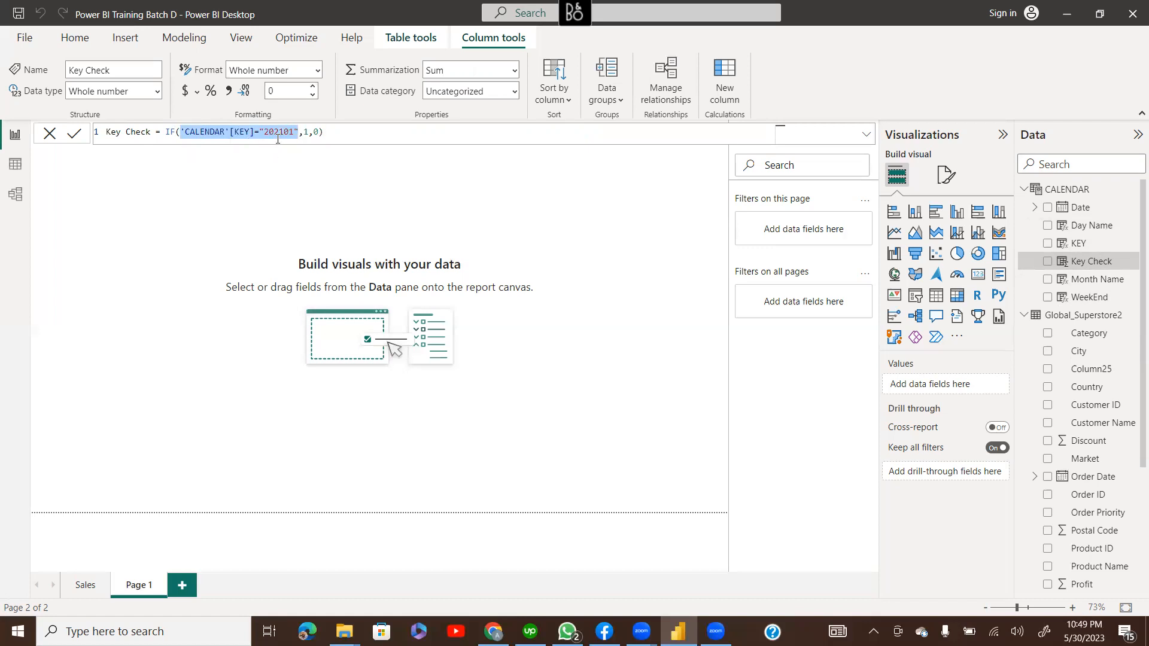
pyautogui.doubleClick(309, 131)
pyautogui.doubleClick(316, 131)
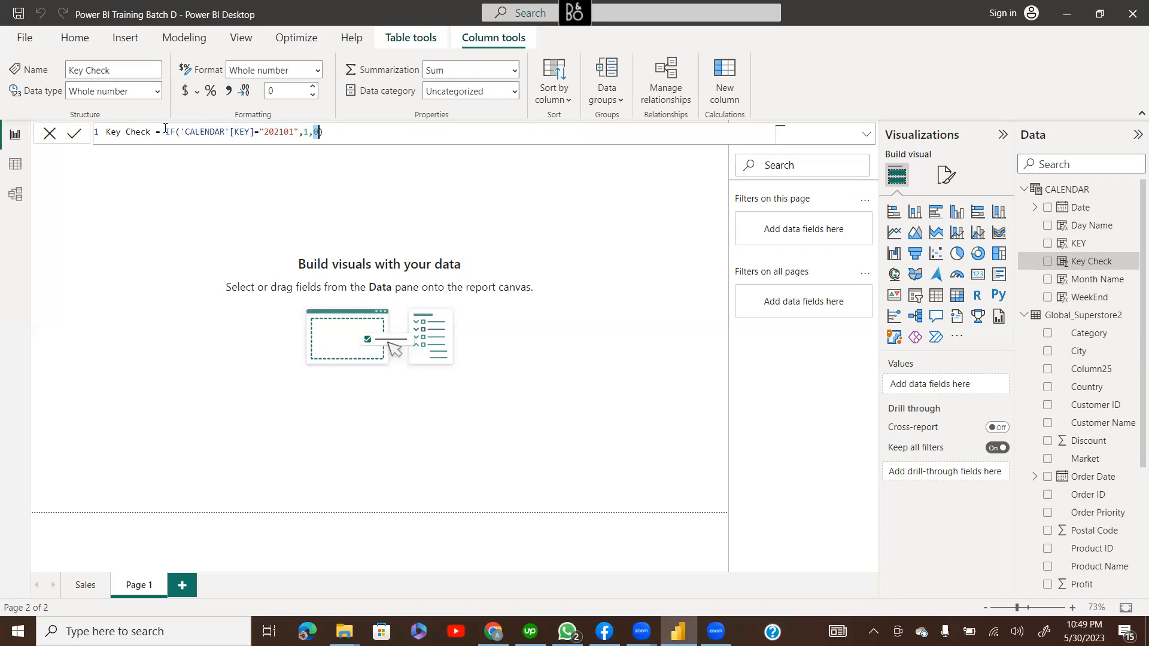
pyautogui.moveTo(166, 131); pyautogui.dragTo(387, 131)
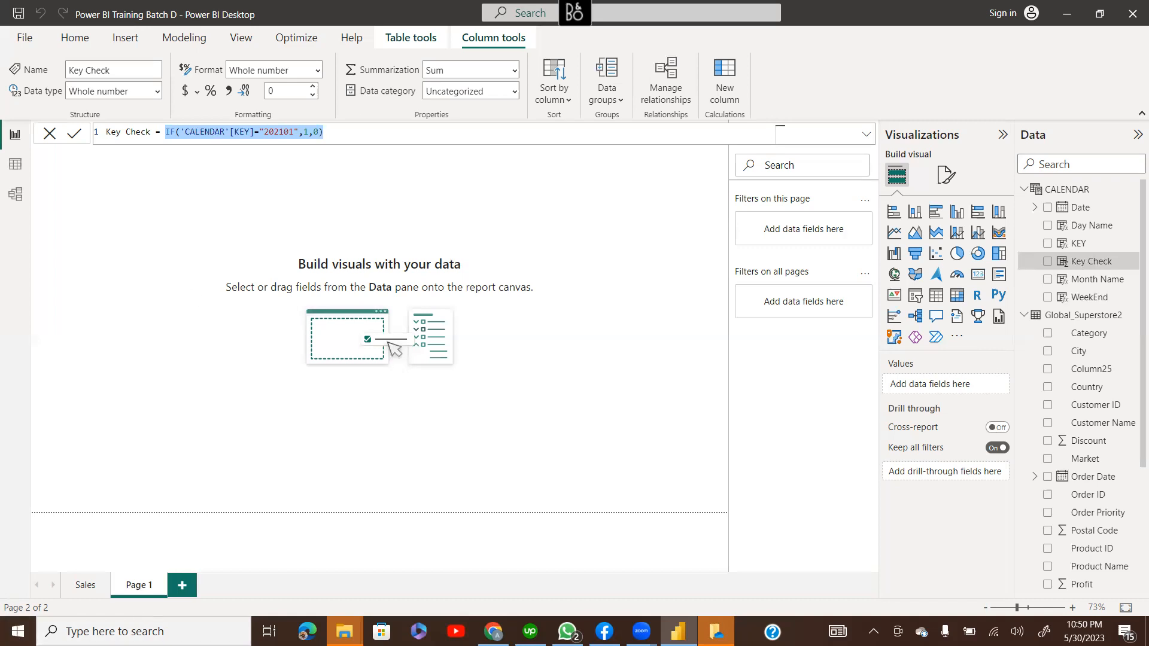
# Launch Excel and create a blank workbook
pyautogui.click(144, 631)
pyautogui.write('ea')
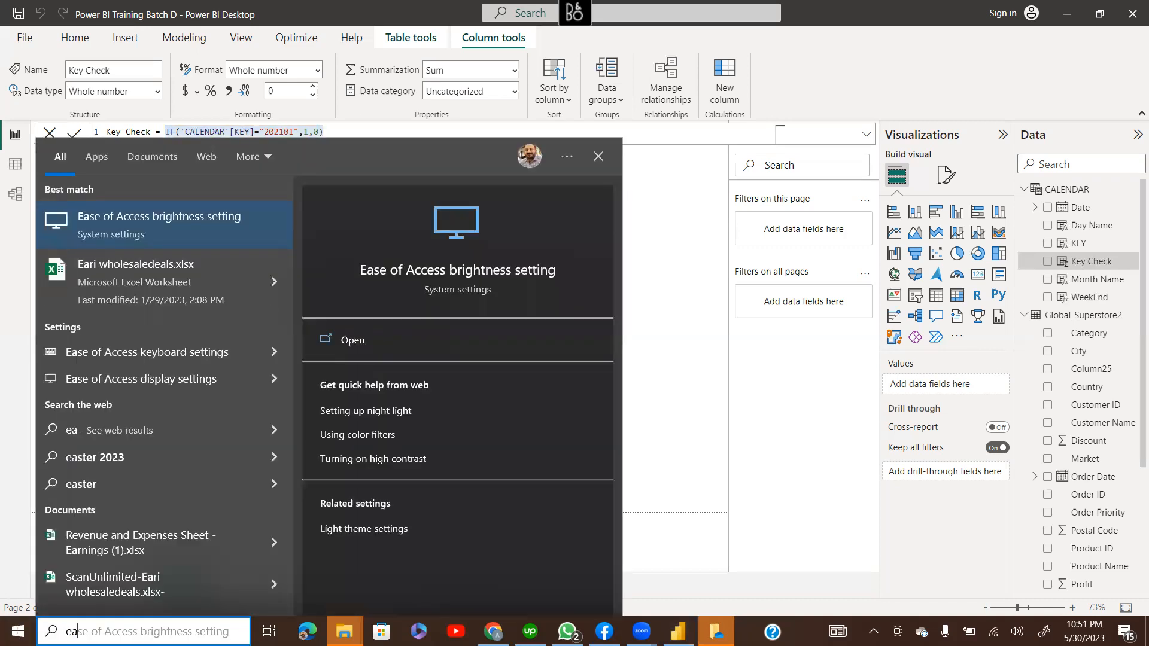
pyautogui.press('BackSpace')
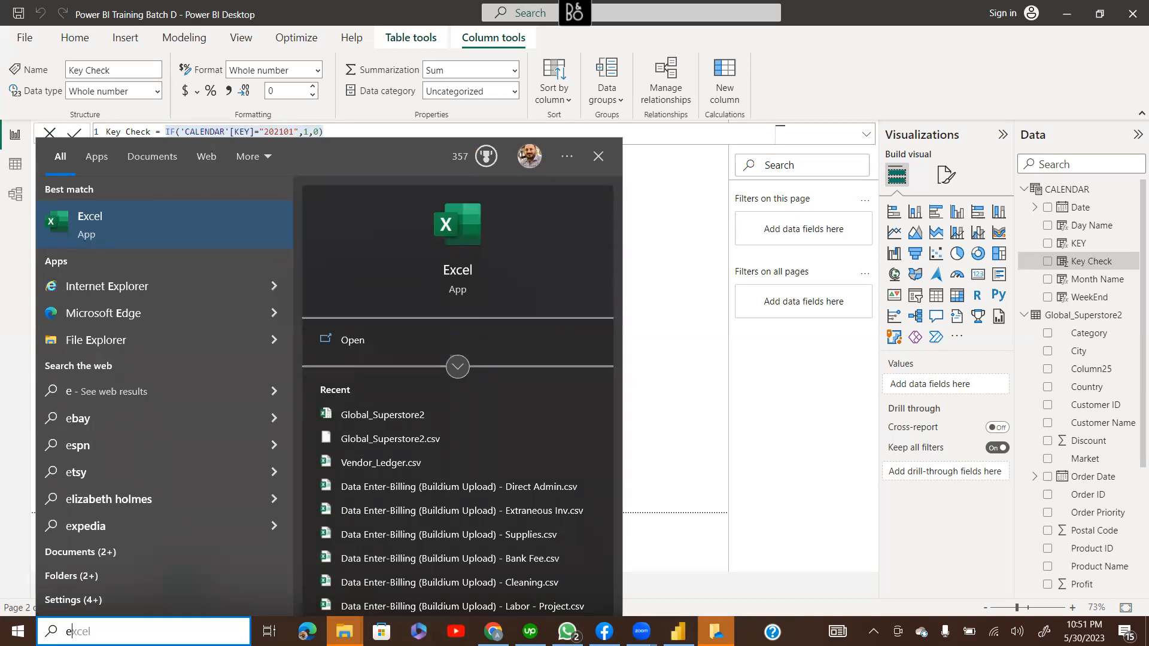
pyautogui.press('Return')
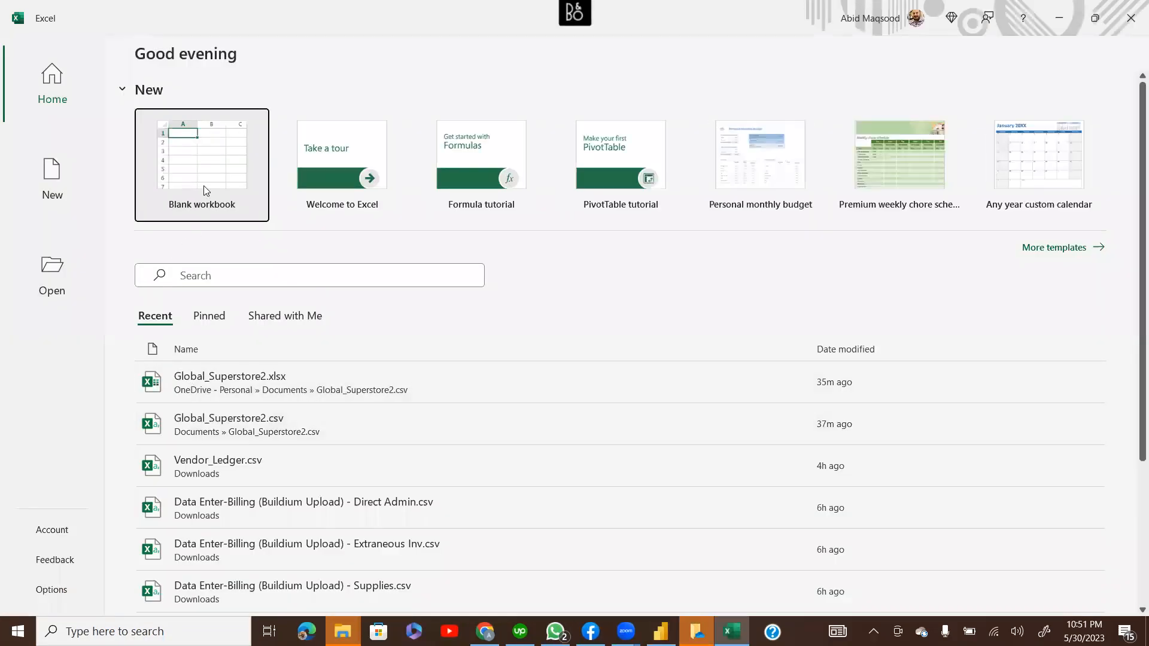
pyautogui.click(203, 187)
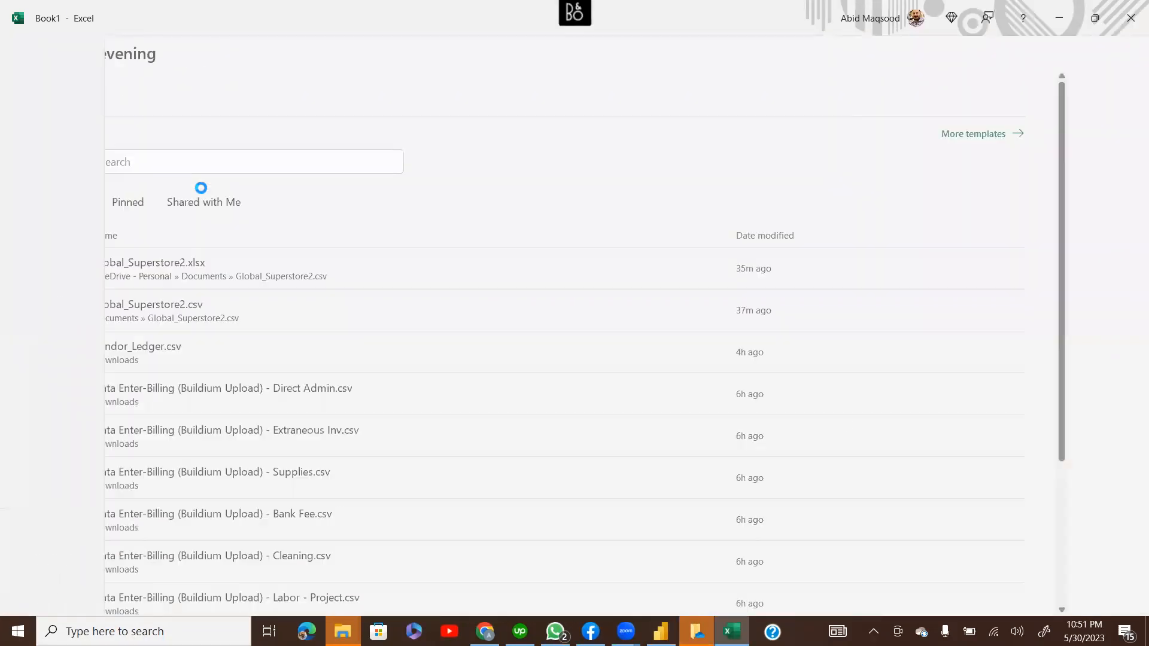
# Enter the headers Value 1, Value 2, Value 3 and Value 4 in cells C2 to F2
pyautogui.click(136, 201)
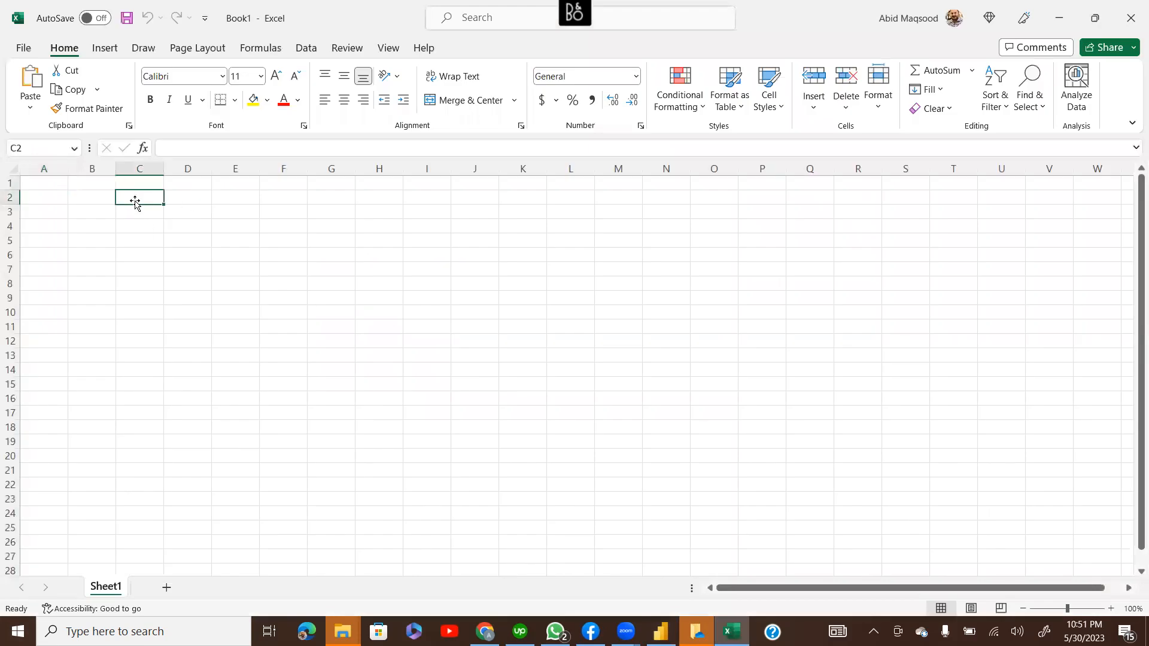
pyautogui.write('AND')
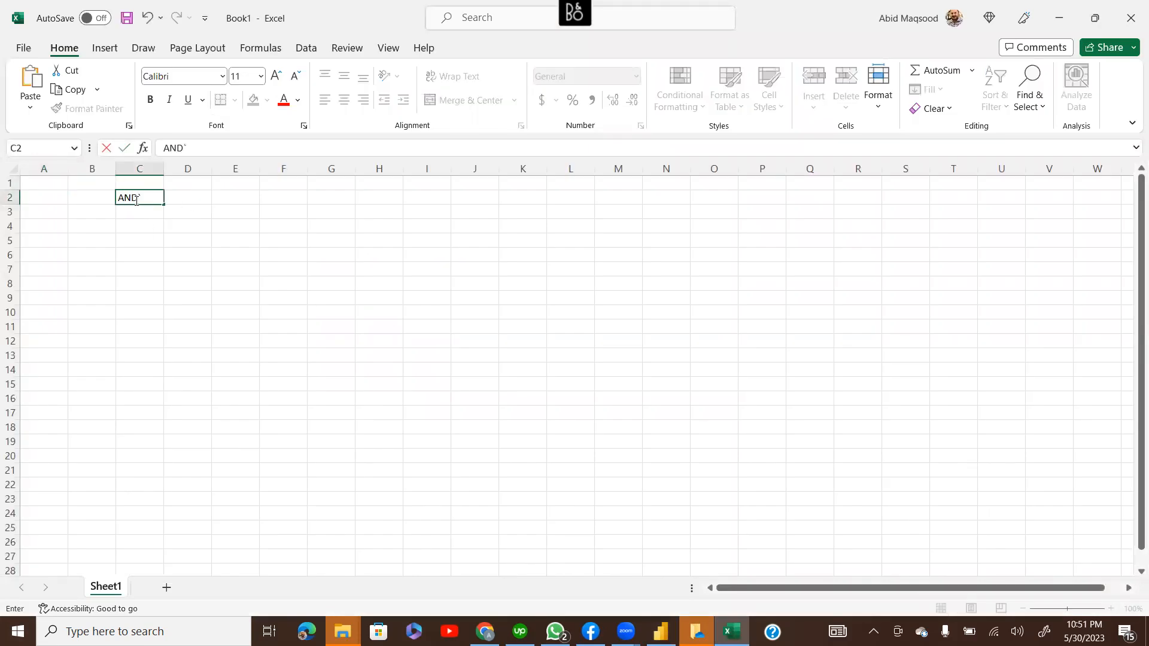
pyautogui.press('Escape')
pyautogui.write('Value 1')
pyautogui.press('Tab')
pyautogui.write('Val')
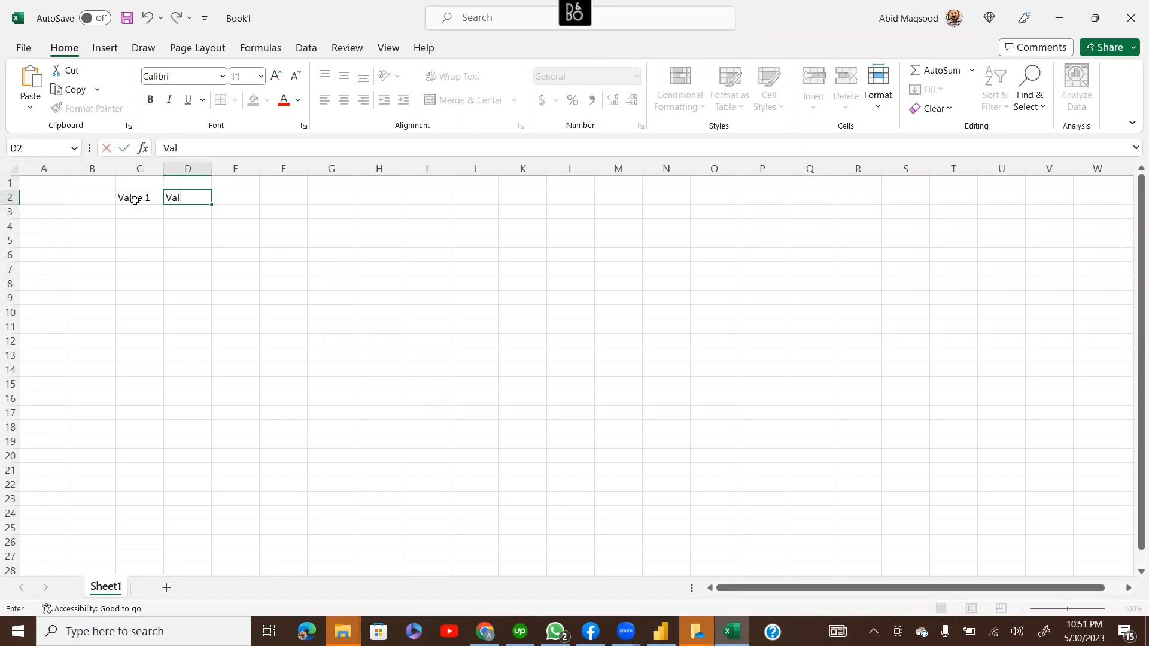
pyautogui.write('ue 2')
pyautogui.press('Tab')
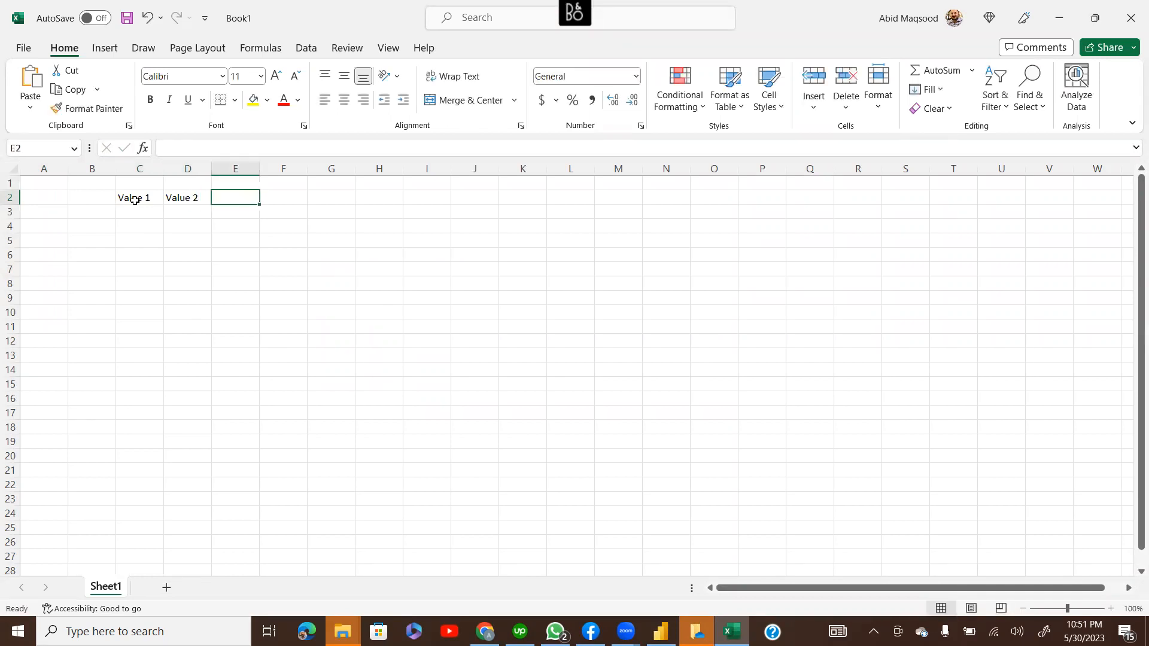
pyautogui.write('Value 3')
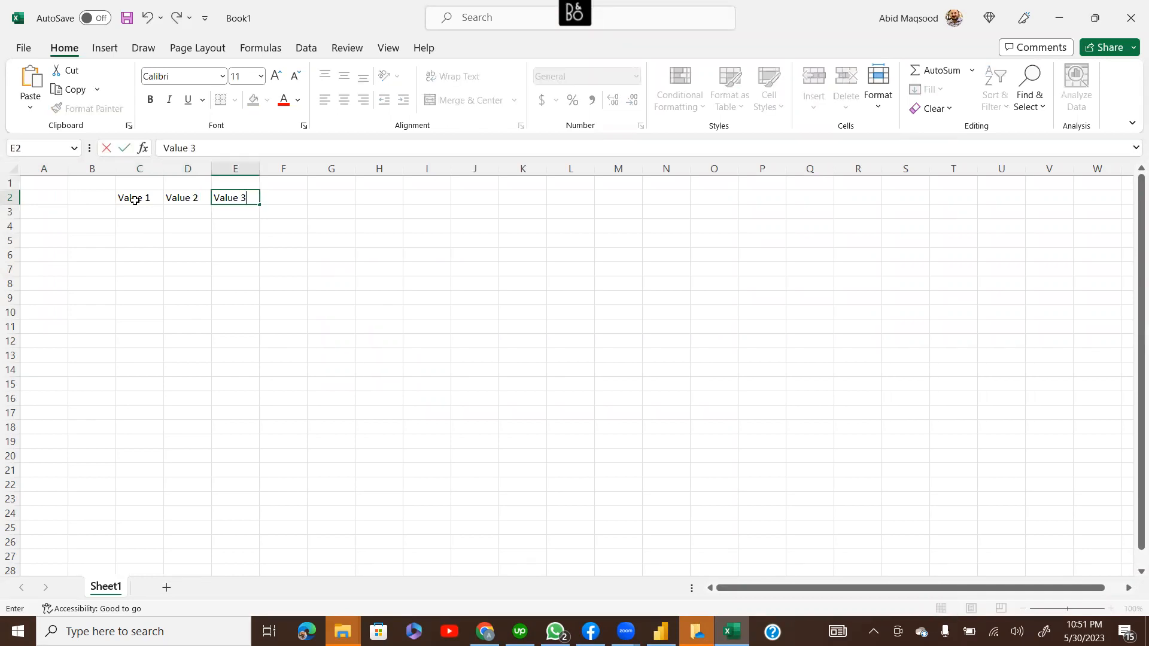
pyautogui.press('Tab')
pyautogui.write('Value 4')
pyautogui.press('Return')
# Enter 100, 90, 100 and 100 in cells C3 to F3 under the value headers
pyautogui.write('100')
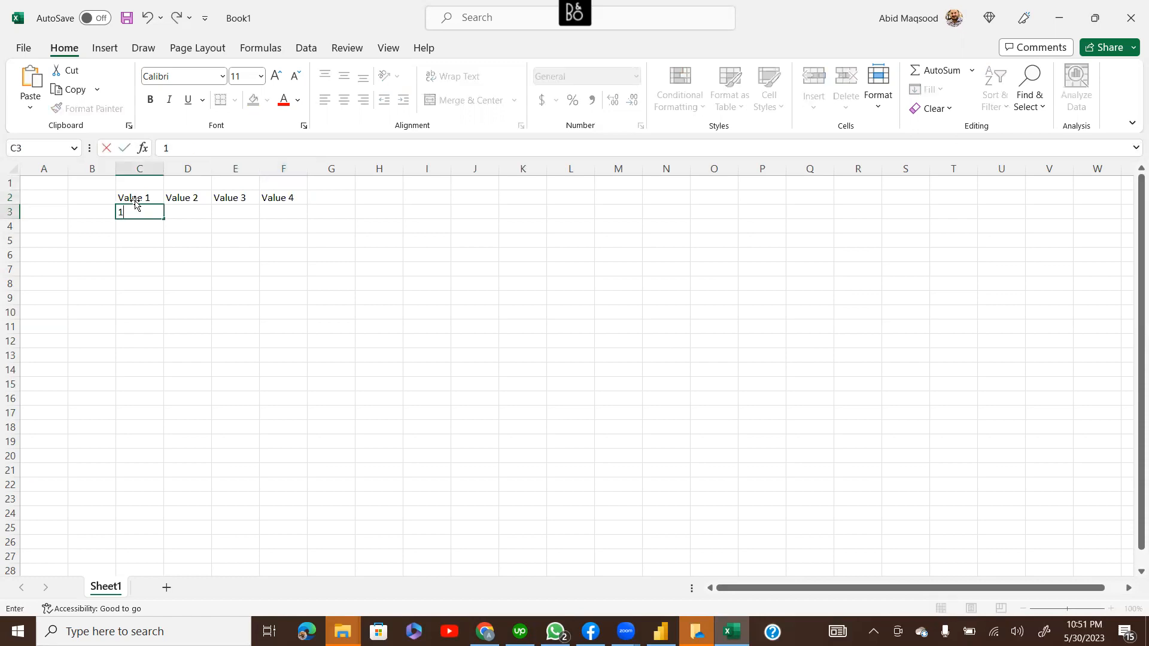
pyautogui.press('Tab')
pyautogui.write('90')
pyautogui.press('Tab')
pyautogui.write('100')
pyautogui.press('Tab')
pyautogui.write('100')
pyautogui.press('Return')
# Add the header OR in cell G2, beside Value 4
pyautogui.press('Up')
pyautogui.press('Up')
pyautogui.press('Right')
pyautogui.press('Right')
pyautogui.press('Right')
pyautogui.press('Right')
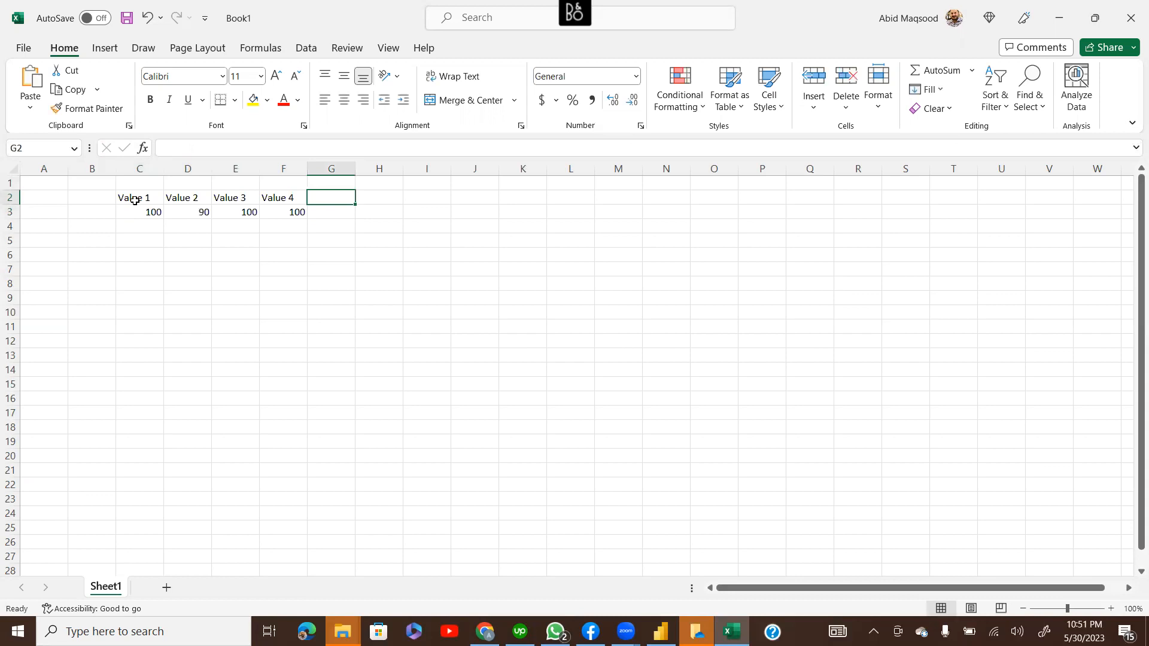
pyautogui.write('OR')
pyautogui.press('Return')
pyautogui.write('=')
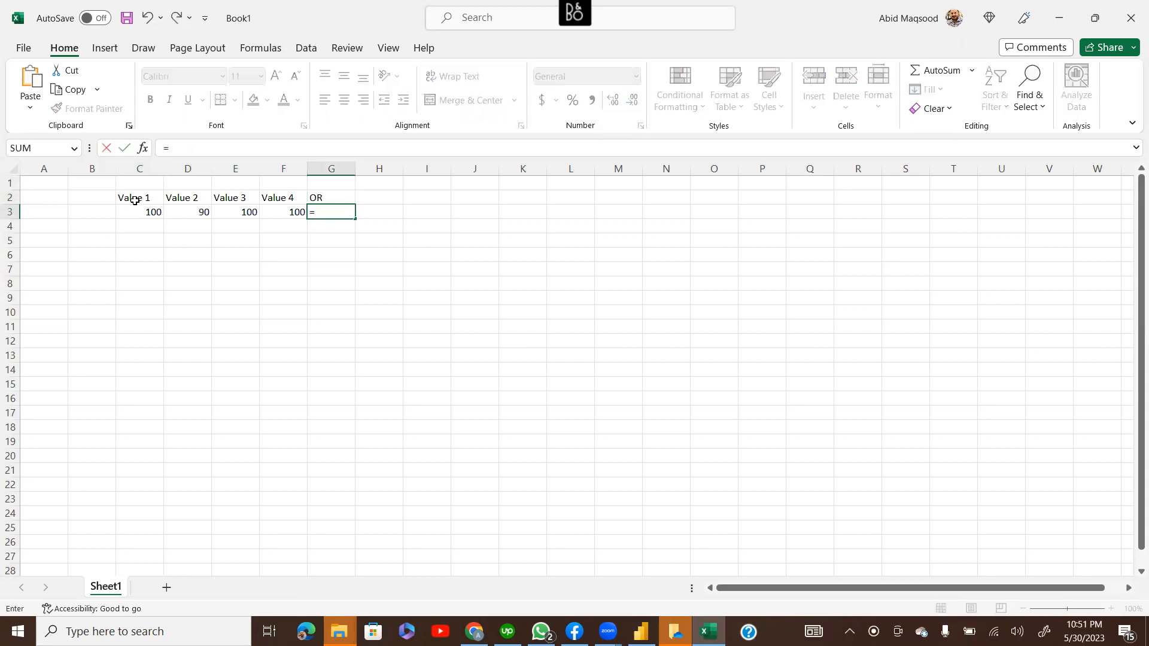
pyautogui.press('Escape')
pyautogui.press('Left')
pyautogui.press('Left')
pyautogui.press('Left')
pyautogui.press('Left')
pyautogui.hotkey('shift', 'Right')
pyautogui.press('Right')
pyautogui.press('Right')
pyautogui.hotkey('shift', 'Right')
pyautogui.press('Right')
pyautogui.press('Right')
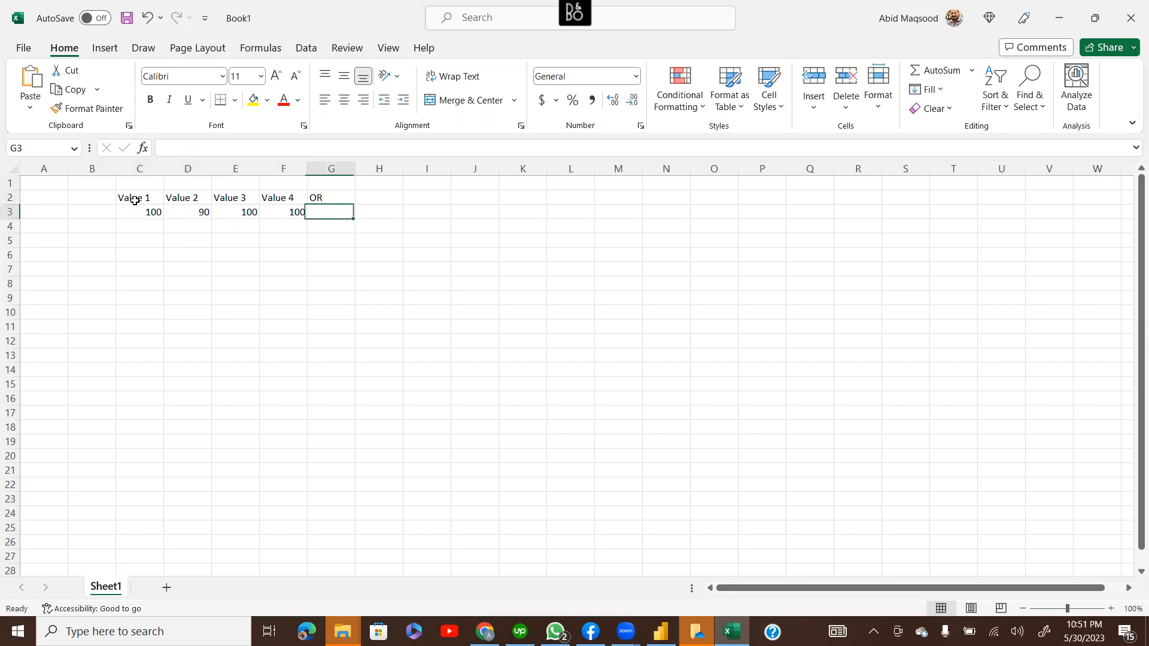
# Compare Value 1 with Value 2 by entering =C3=D3 in cell G3, and inspect the formula's references
pyautogui.write('=')
pyautogui.press('Left')
pyautogui.press('Left')
pyautogui.press('Left')
pyautogui.press('Left')
pyautogui.write('=')
pyautogui.press('Left')
pyautogui.press('Left')
pyautogui.press('Left')
pyautogui.press('Return')
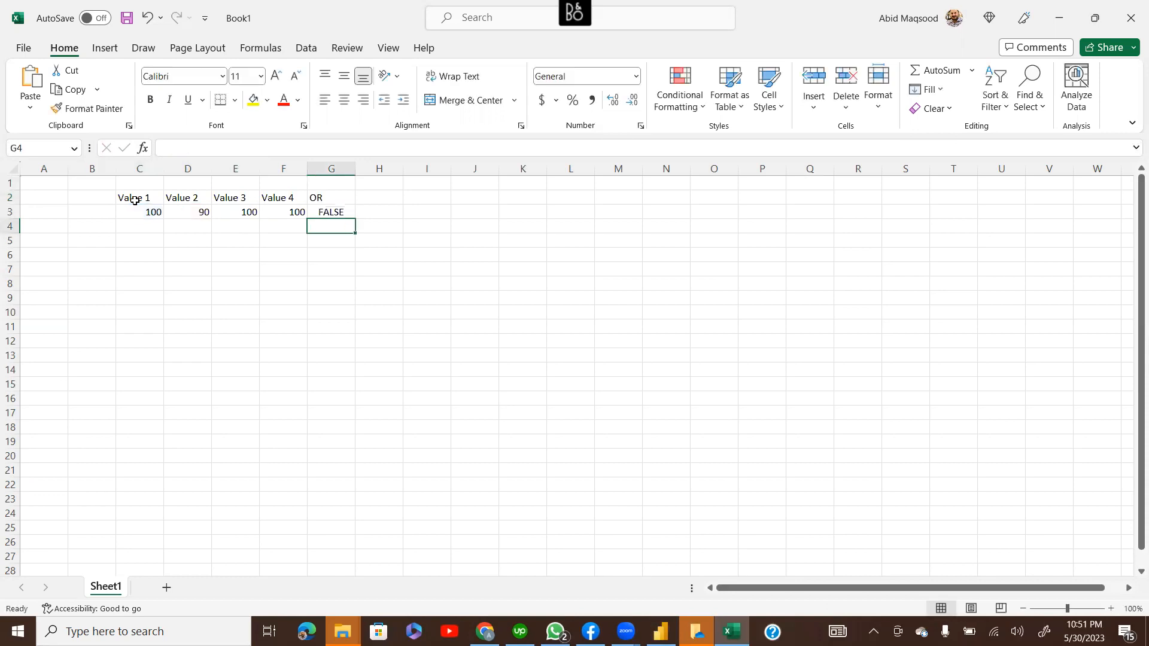
pyautogui.press('Up')
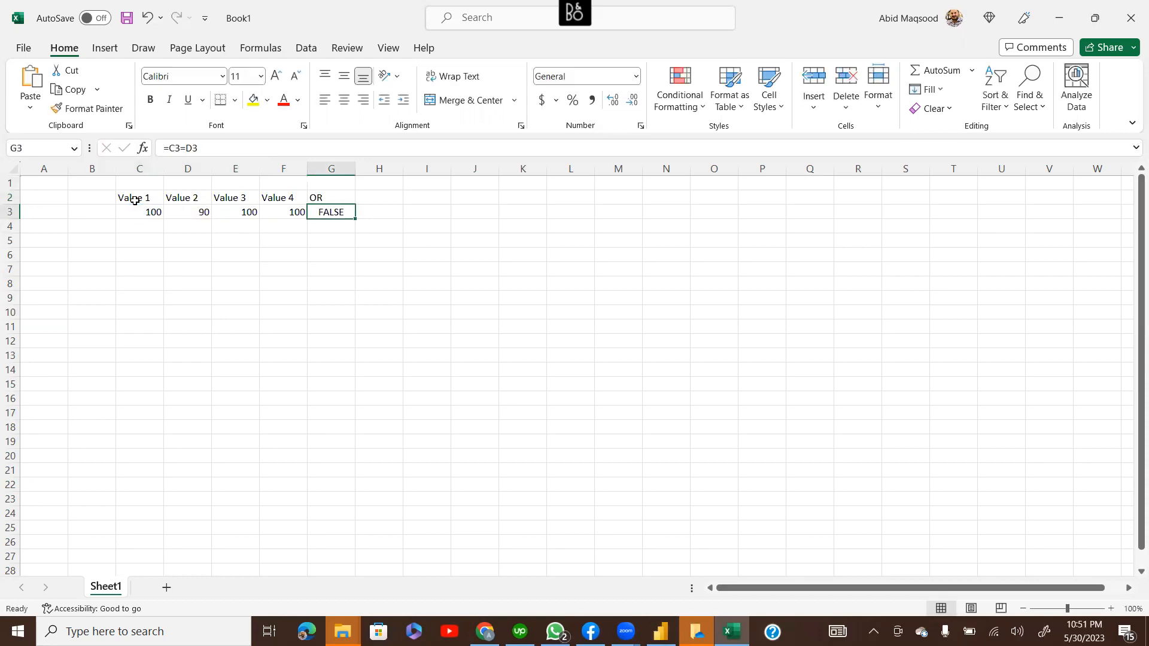
pyautogui.press('F2')
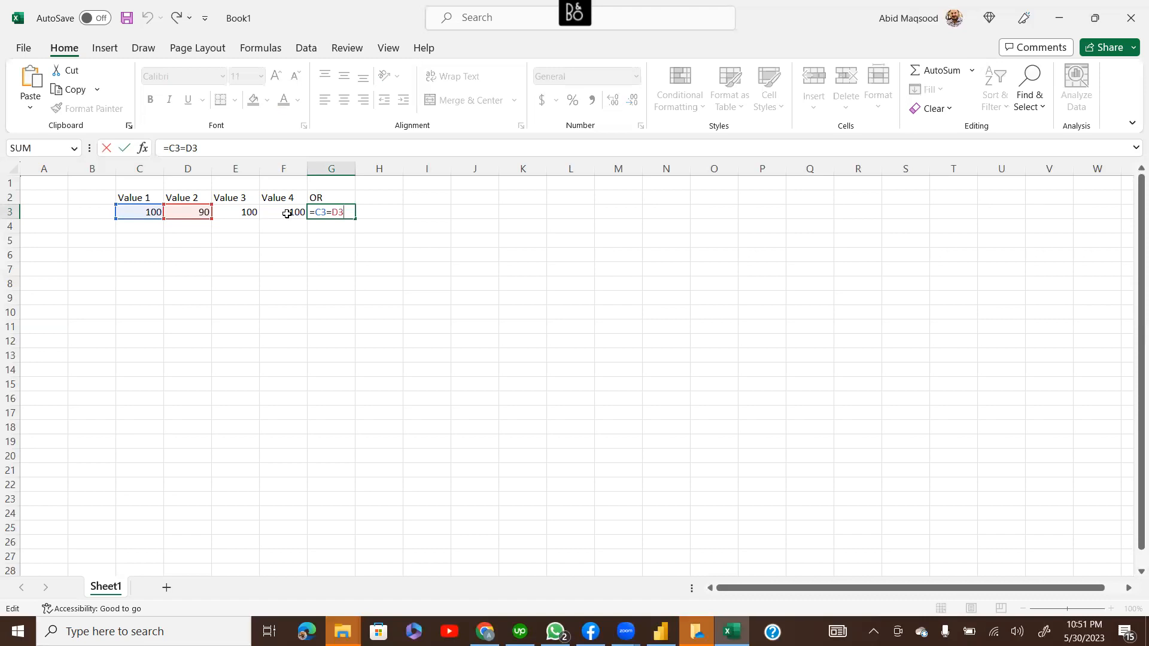
pyautogui.press('Return')
# Compare Value 3 with Value 4 by entering =E3=F3 in cell H3
pyautogui.press('Up')
pyautogui.press('Right')
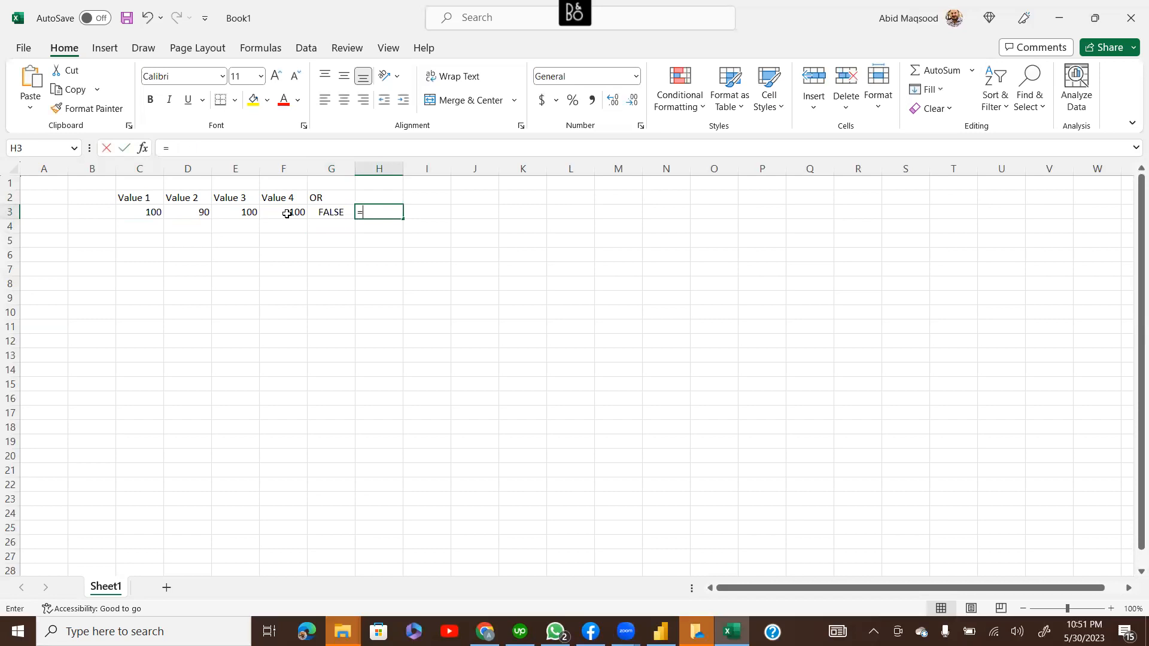
pyautogui.write('=')
pyautogui.press('Left')
pyautogui.press('Left')
pyautogui.press('Left')
pyautogui.write('=')
pyautogui.press('Left')
pyautogui.press('Left')
pyautogui.press('Return')
# Clear the two comparison formulas from cells G3 and H3
pyautogui.press('Up')
pyautogui.press('Left')
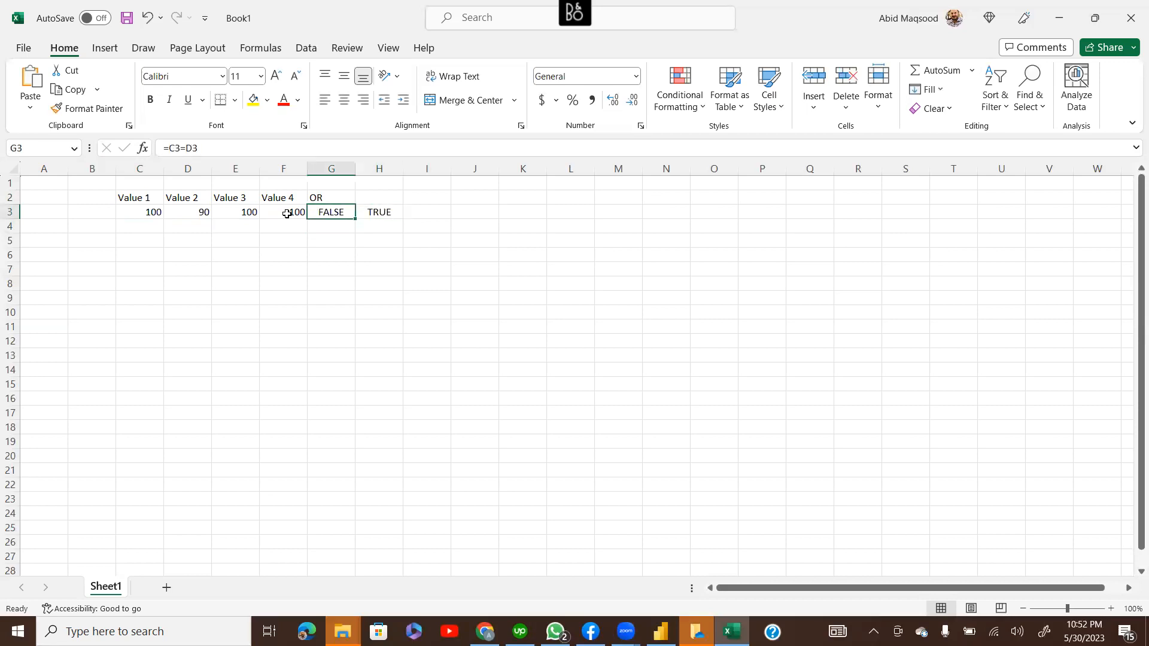
pyautogui.hotkey('shift', 'Right')
pyautogui.press('Delete')
# Enter the formula =OR(C3=D3,E3=F3) in cell G3 under the OR header
pyautogui.hotkey('shift', 'Left')
pyautogui.write('=OR(')
pyautogui.press('Left')
pyautogui.press('Left')
pyautogui.press('Left')
pyautogui.press('Left')
pyautogui.write('=')
pyautogui.press('Left')
pyautogui.press('Left')
pyautogui.press('Left')
pyautogui.write(',')
pyautogui.press('Left')
pyautogui.press('Left')
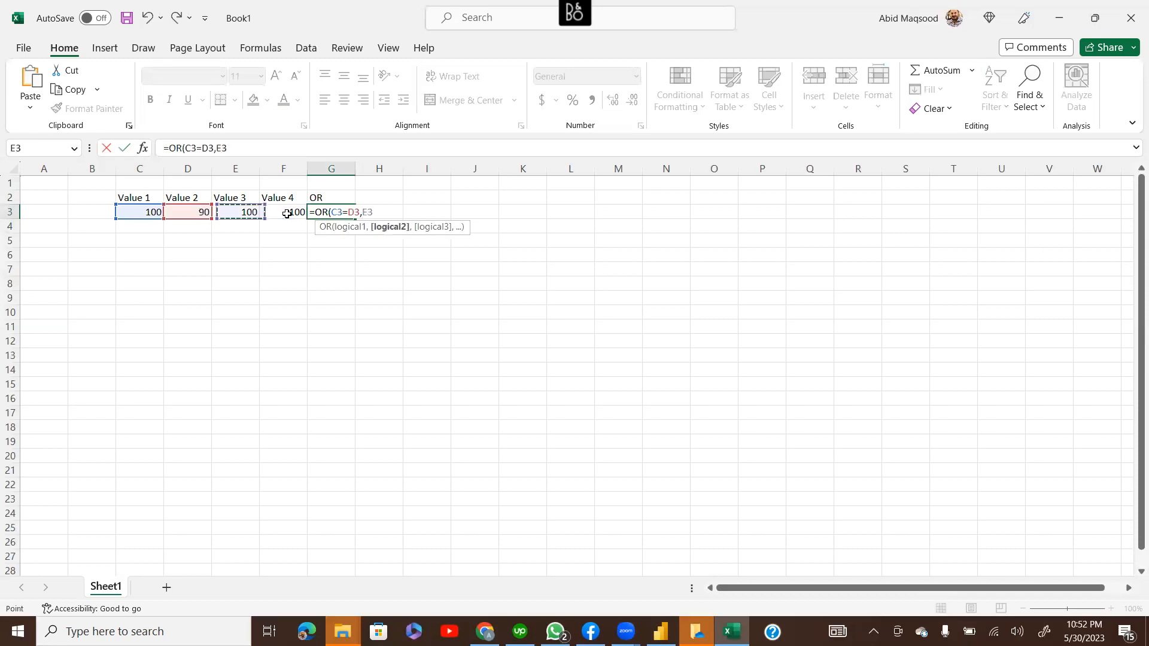
pyautogui.write('=')
pyautogui.press('Left')
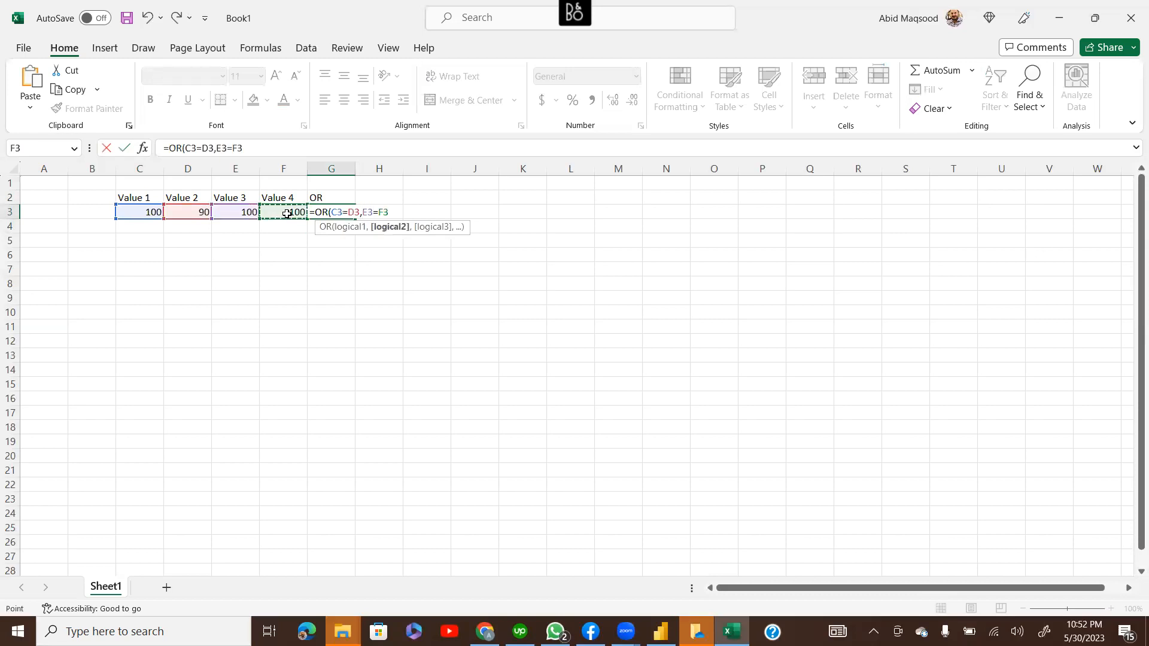
pyautogui.write(')')
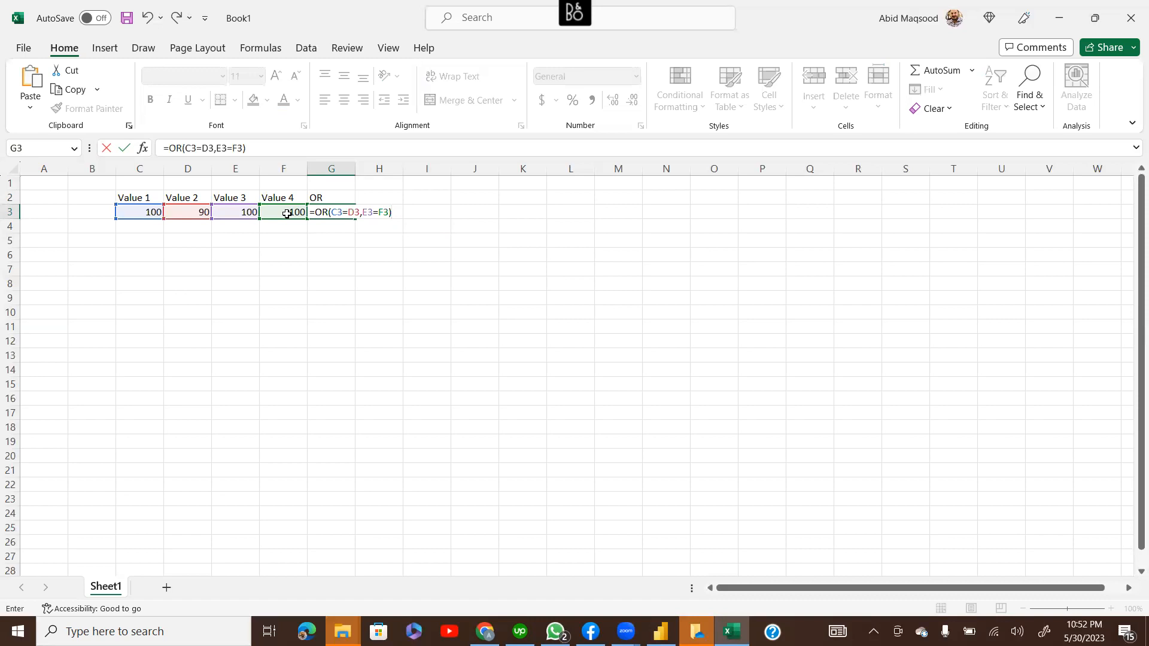
pyautogui.press('Return')
pyautogui.press('Up')
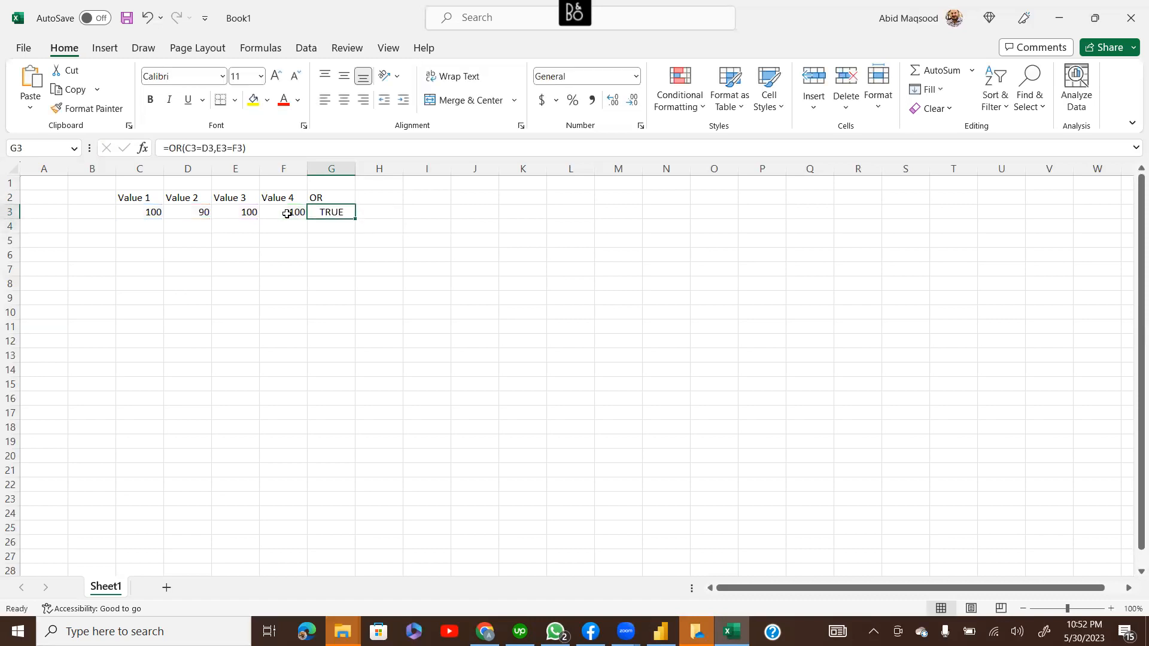
# Add the header AND in cell H2, beside OR
pyautogui.press('Up')
pyautogui.press('Down')
pyautogui.press('Up')
pyautogui.press('Right')
pyautogui.write('AND')
pyautogui.press('Return')
# Enter the formula =AND(C3=D3,E3=F3) in cell H3 under the AND header
pyautogui.write('=')
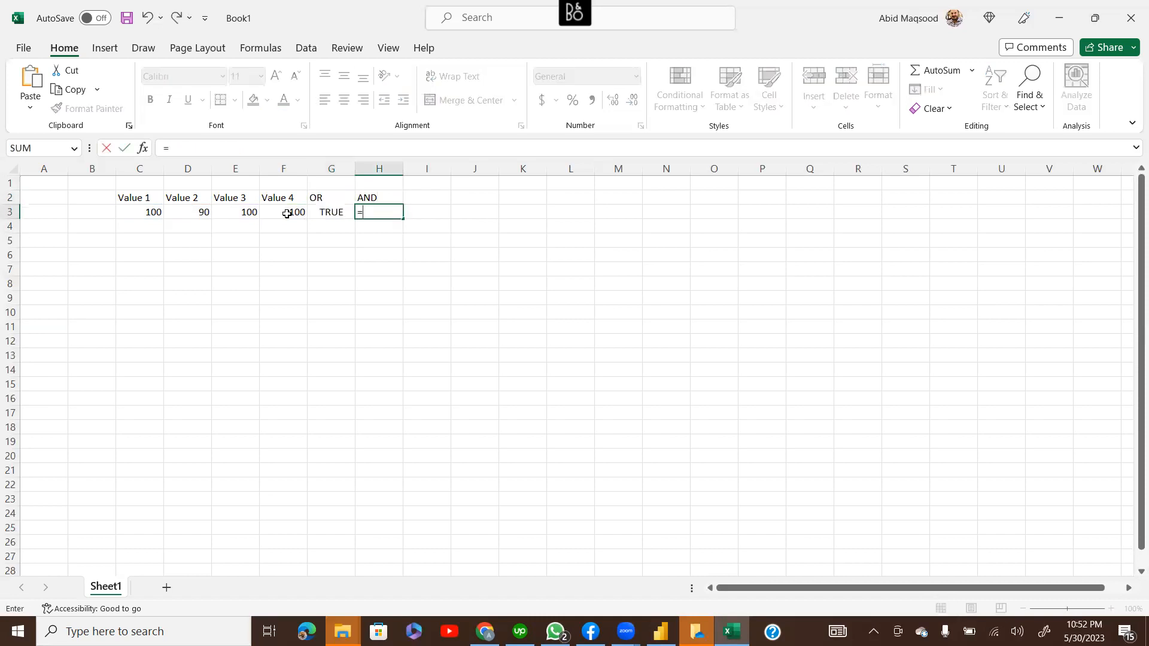
pyautogui.write('AND(')
pyautogui.press('Left')
pyautogui.press('Left')
pyautogui.press('Left')
pyautogui.press('Left')
pyautogui.press('Left')
pyautogui.write('=')
pyautogui.press('Left')
pyautogui.press('Left')
pyautogui.press('Left')
pyautogui.press('Left')
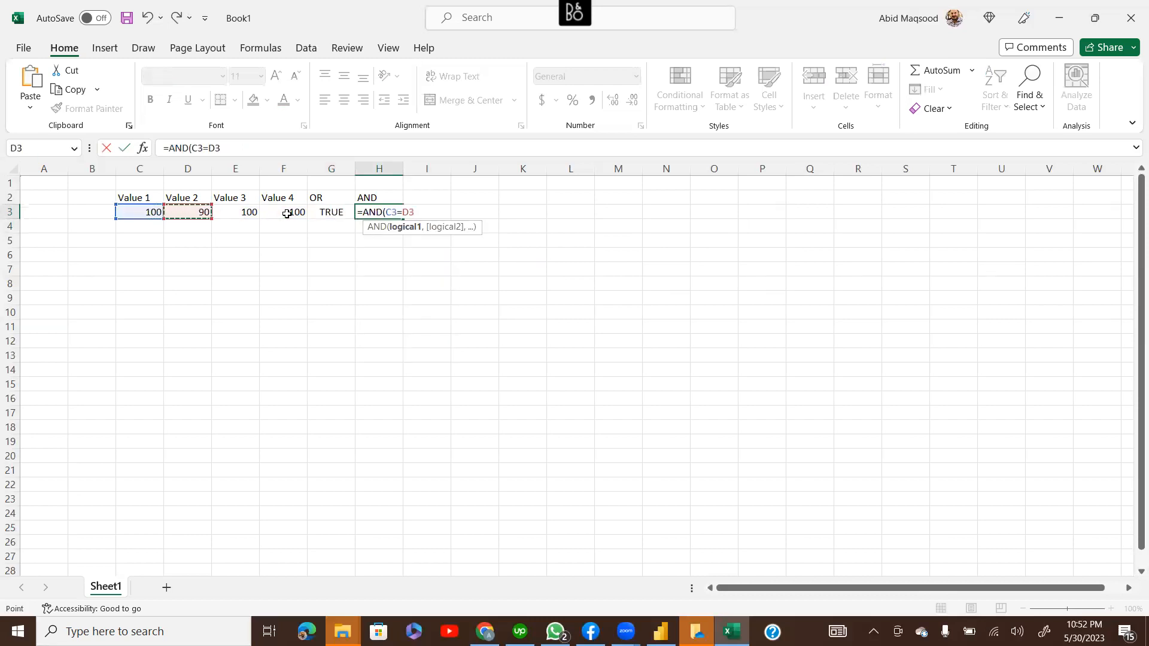
pyautogui.write(',')
pyautogui.press('Left')
pyautogui.press('Left')
pyautogui.press('Left')
pyautogui.write('=')
pyautogui.press('Left')
pyautogui.press('Left')
pyautogui.write(')')
pyautogui.press('Return')
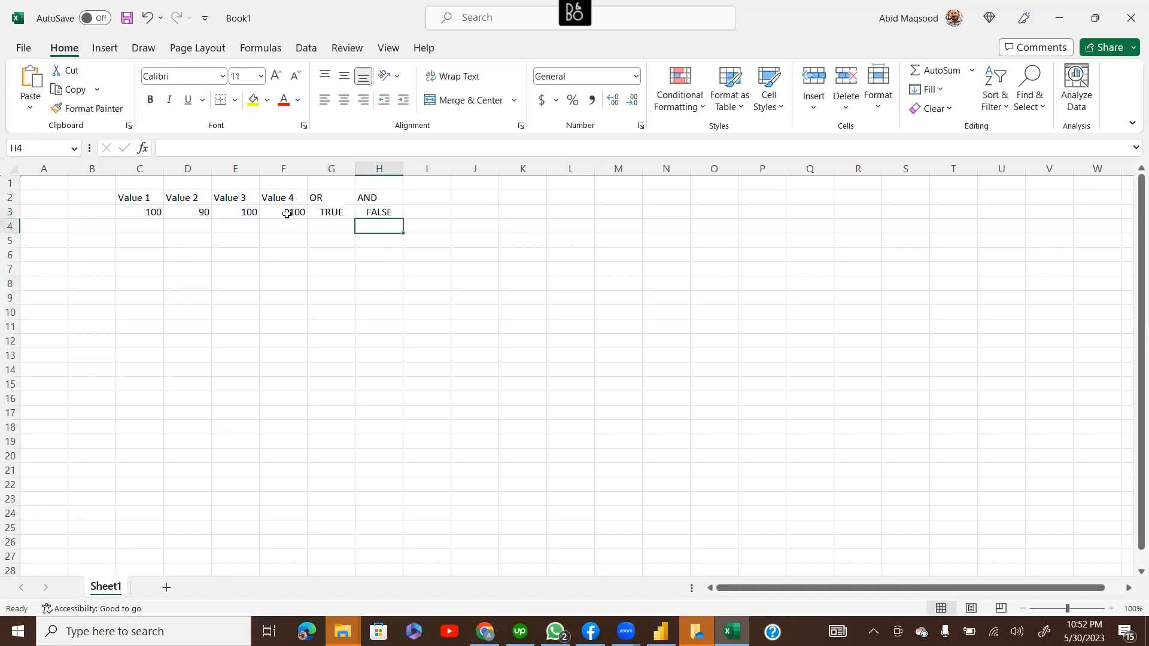
# Start a truth table by entering the headers A and B in cells F5 and G5
pyautogui.press('Left')
pyautogui.press('Left')
pyautogui.press('Down')
pyautogui.press('Right')
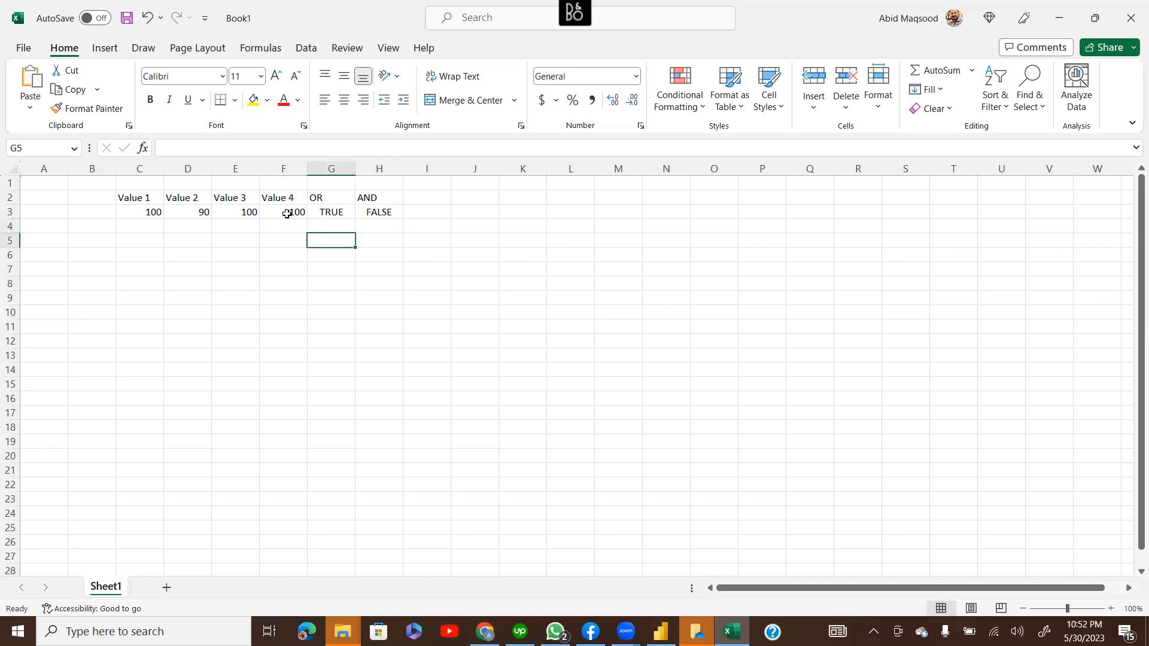
pyautogui.press('Left')
pyautogui.write('A')
pyautogui.press('Right')
pyautogui.write('B')
pyautogui.press('Return')
pyautogui.press('Left')
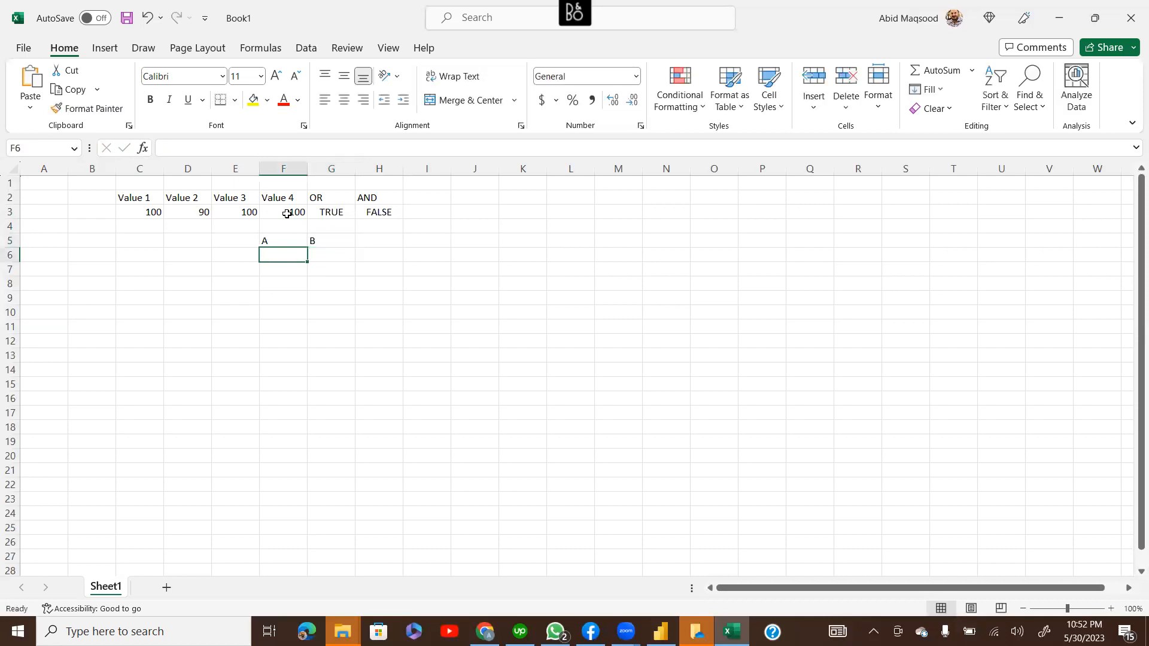
pyautogui.press('Right')
pyautogui.press('Left')
pyautogui.press('Right')
pyautogui.press('Left')
pyautogui.press('Up')
pyautogui.press('Right')
pyautogui.press('Right')
pyautogui.press('Down')
pyautogui.press('Left')
pyautogui.press('Left')
pyautogui.press('Right')
pyautogui.press('Left')
# Fill the first truth table row in F6:I6 with 1, 1, T and T
pyautogui.write('1')
pyautogui.press('Tab')
pyautogui.write('1')
pyautogui.press('Tab')
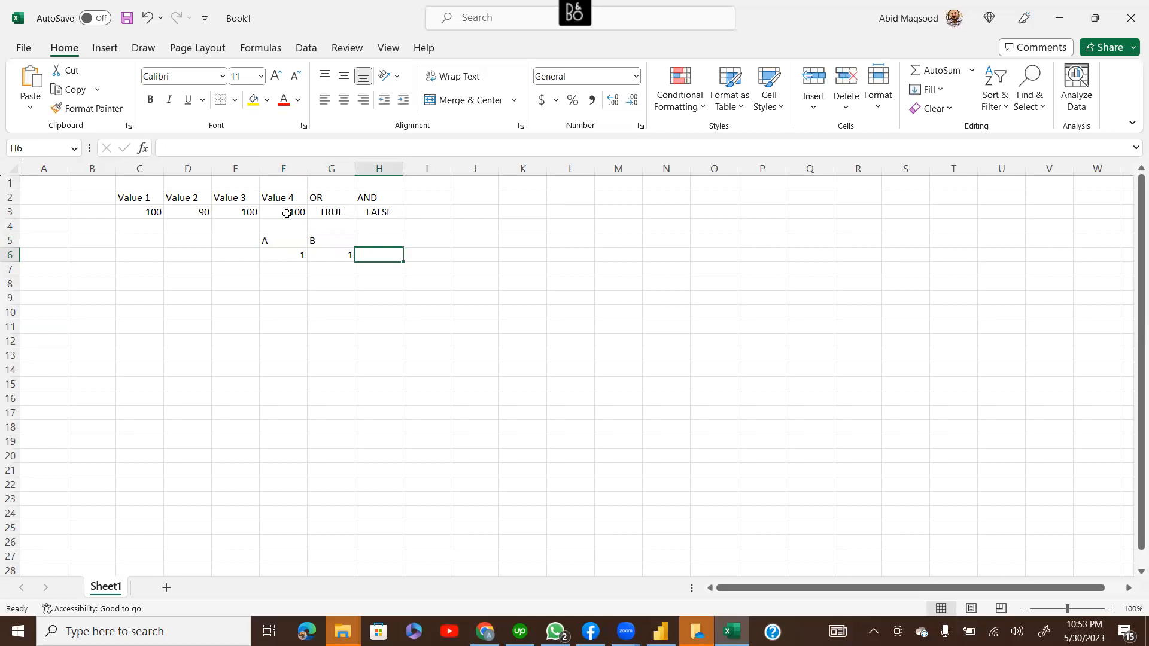
pyautogui.write('T')
pyautogui.press('Tab')
pyautogui.write('T')
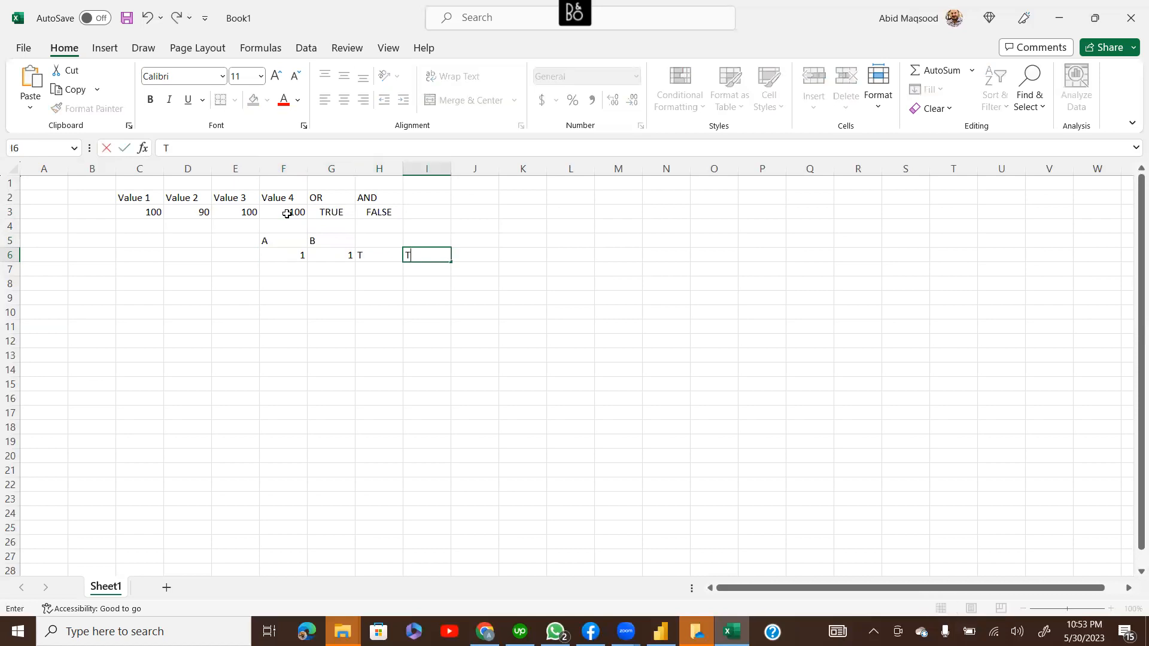
# Add the headers OR and AND in cells H5 and I5, beside A and B
pyautogui.press('Up')
pyautogui.press('Left')
pyautogui.write('OR')
pyautogui.press('Tab')
pyautogui.write('AND')
pyautogui.press('Return')
# Fill the second truth table row in F7:I7 with 1, 0, T and F
pyautogui.press('Left')
pyautogui.press('Left')
pyautogui.press('Right')
pyautogui.press('Right')
pyautogui.press('Right')
pyautogui.press('Left')
pyautogui.press('Left')
pyautogui.press('Left')
pyautogui.press('Down')
pyautogui.write('1')
pyautogui.press('Tab')
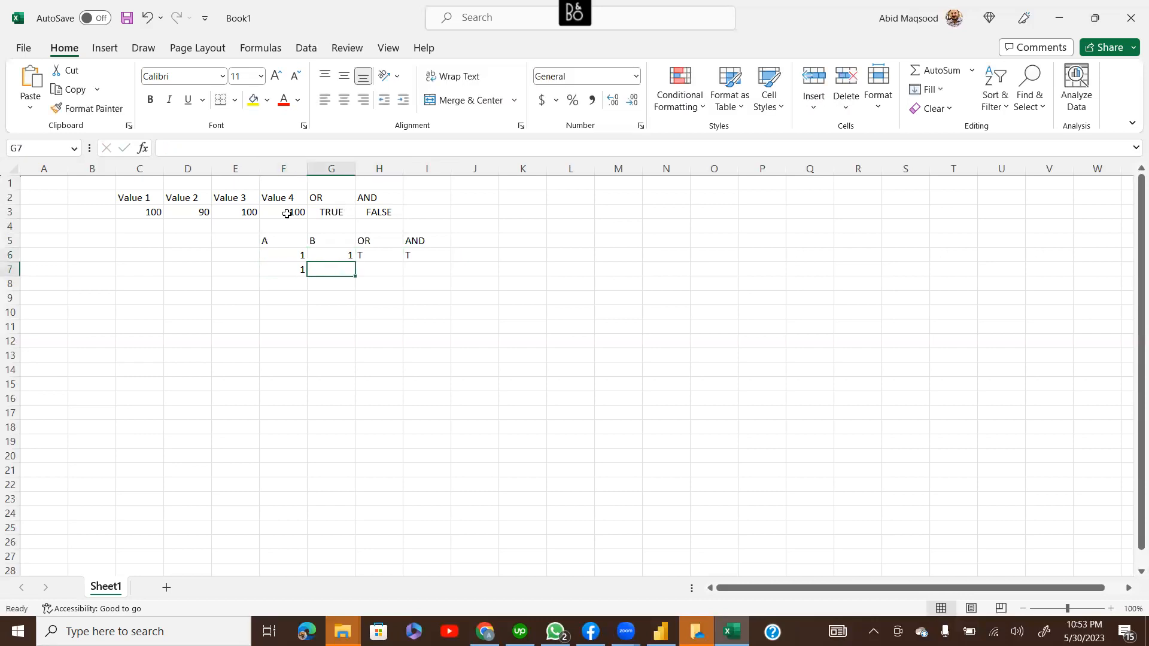
pyautogui.write('0')
pyautogui.press('Tab')
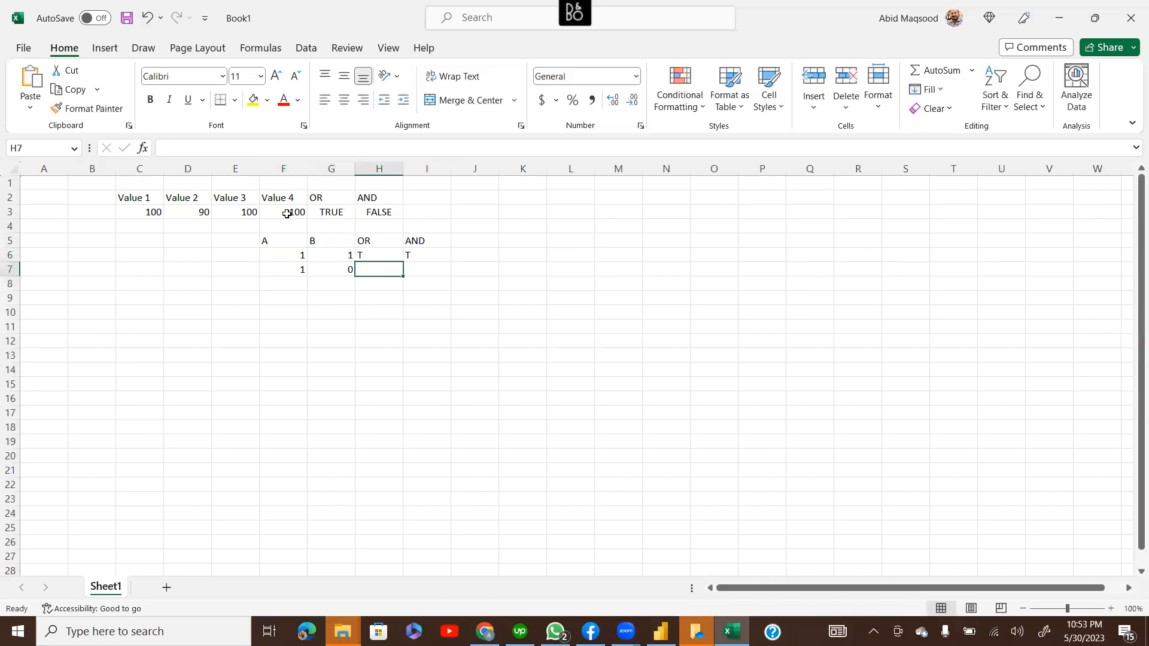
pyautogui.write('T')
pyautogui.press('Tab')
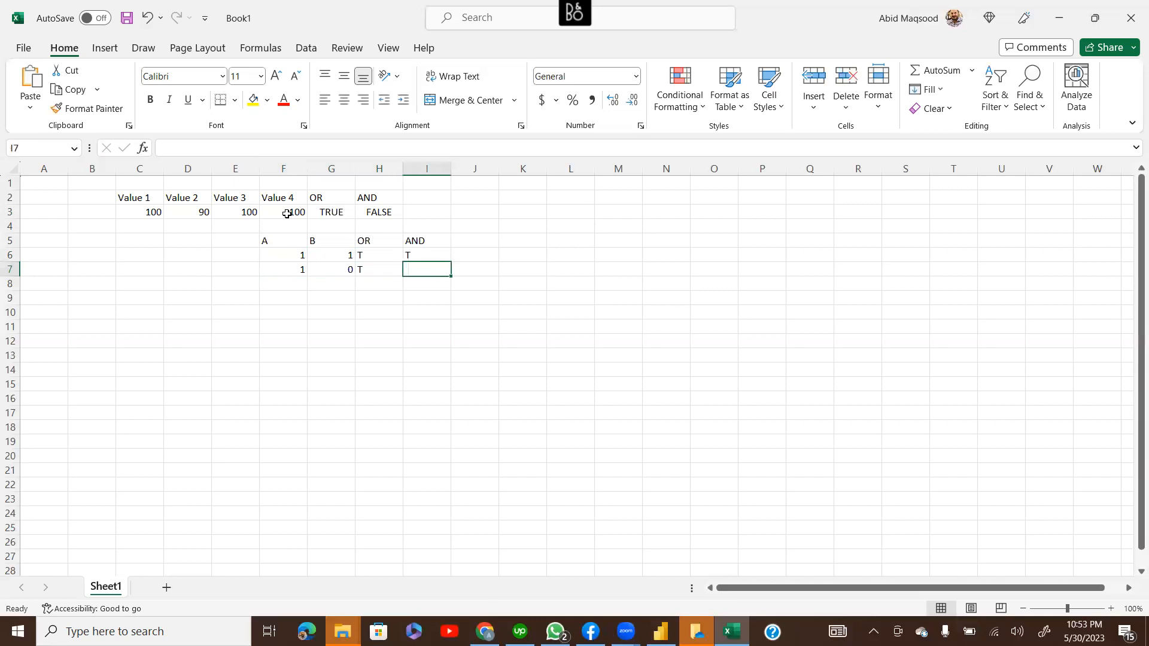
pyautogui.write('F')
pyautogui.press('Return')
# Fill the third truth table row in F8:I8 with 0, 1, T and F
pyautogui.press('Left')
pyautogui.press('Left')
pyautogui.press('Left')
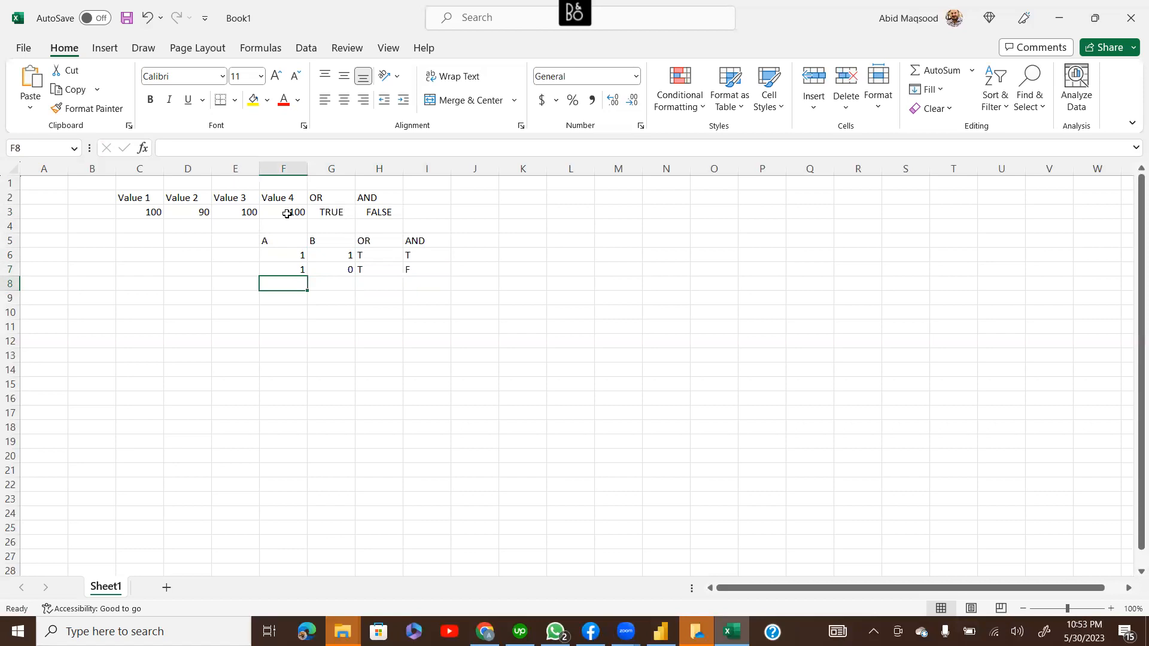
pyautogui.write('0')
pyautogui.press('Tab')
pyautogui.write('1')
pyautogui.press('Tab')
pyautogui.write('T')
pyautogui.press('Tab')
# Fill the fourth truth table row in F9:I9 with 0, 0, F and F
pyautogui.press('Down')
pyautogui.press('Left')
pyautogui.press('Left')
pyautogui.press('Left')
pyautogui.write('0')
pyautogui.press('Tab')
pyautogui.write('0')
pyautogui.press('Tab')
pyautogui.write('F')
pyautogui.press('Tab')
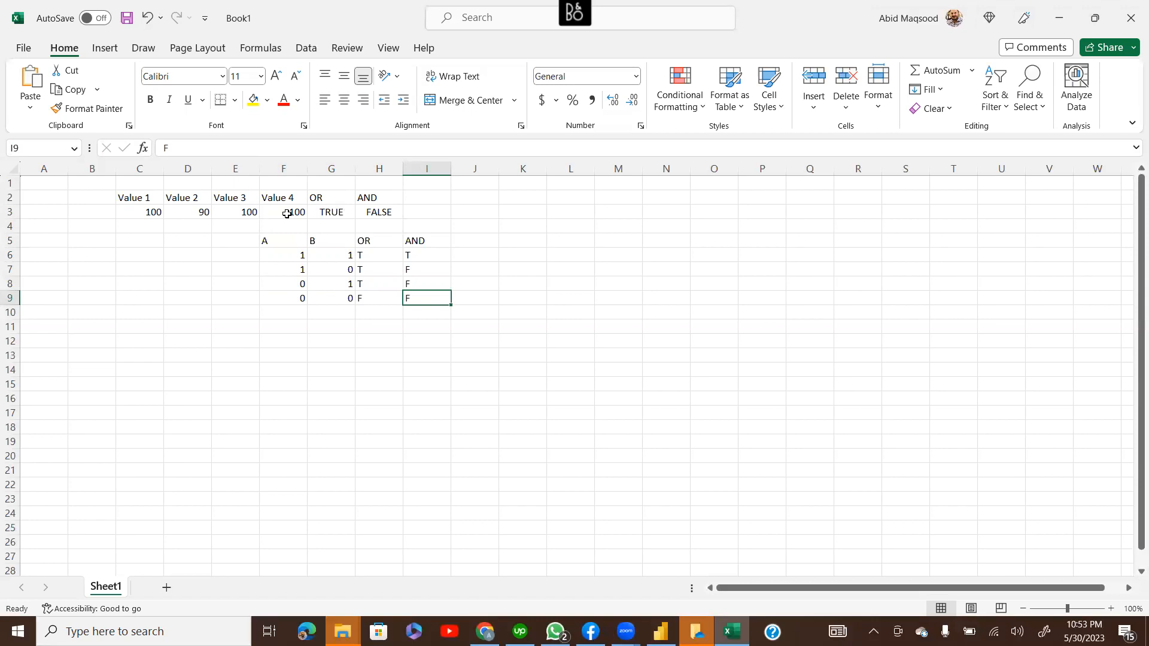
# Centre the contents of the truth table F5:I9 horizontally and vertically
pyautogui.moveTo(267, 241); pyautogui.dragTo(410, 296)
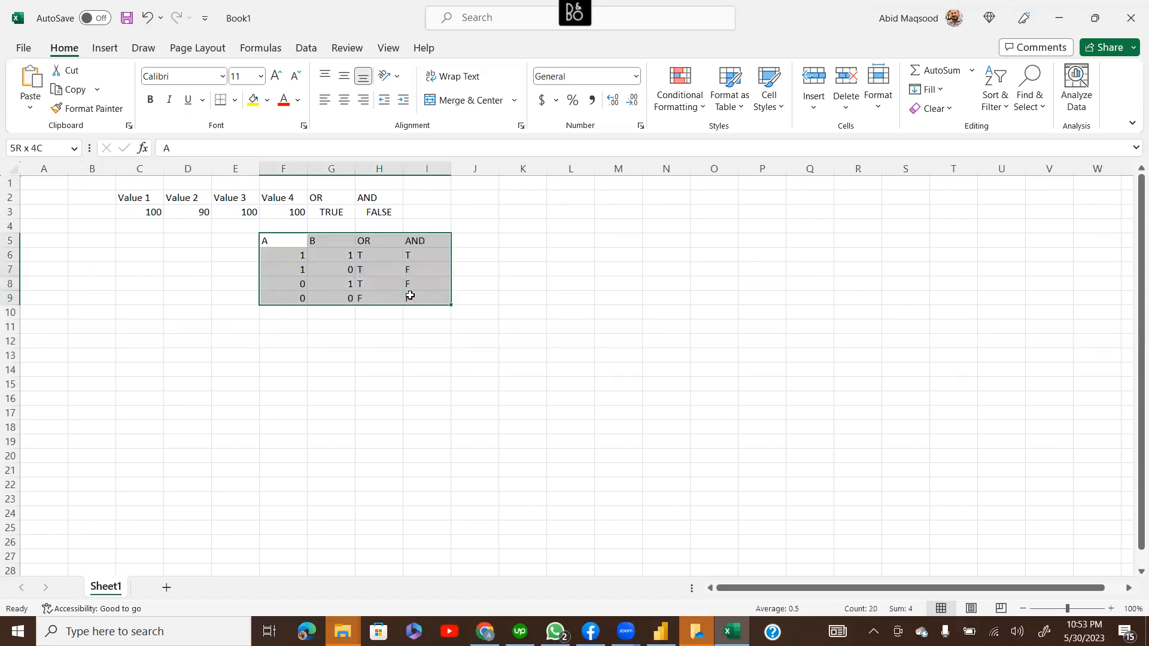
pyautogui.click(344, 100)
pyautogui.click(344, 76)
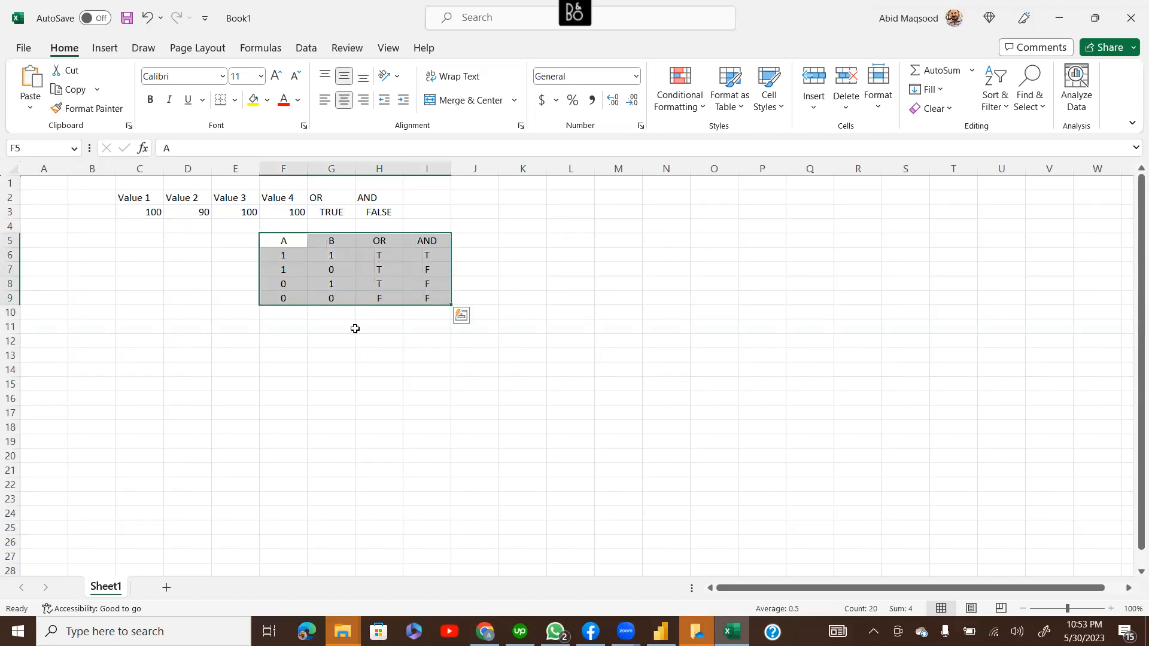
pyautogui.click(356, 328)
# Format the truth table header row F5:I5 with yellow fill and bold red text
pyautogui.moveTo(273, 240); pyautogui.dragTo(437, 243)
pyautogui.click(254, 100)
pyautogui.click(284, 100)
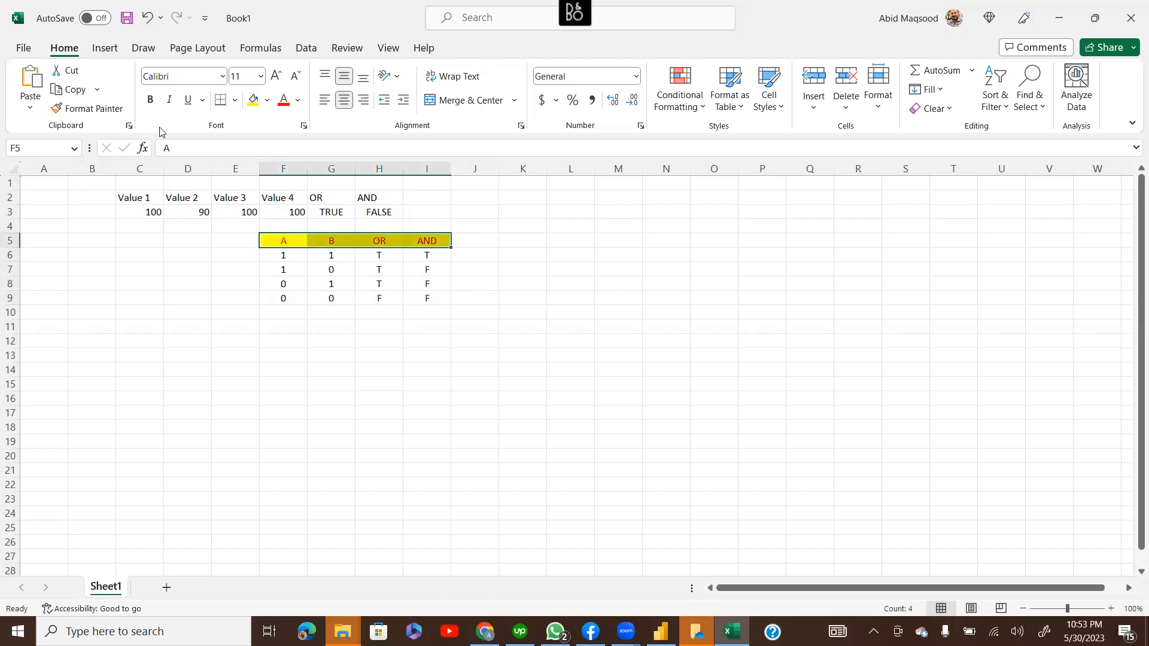
pyautogui.click(150, 99)
pyautogui.click(282, 240)
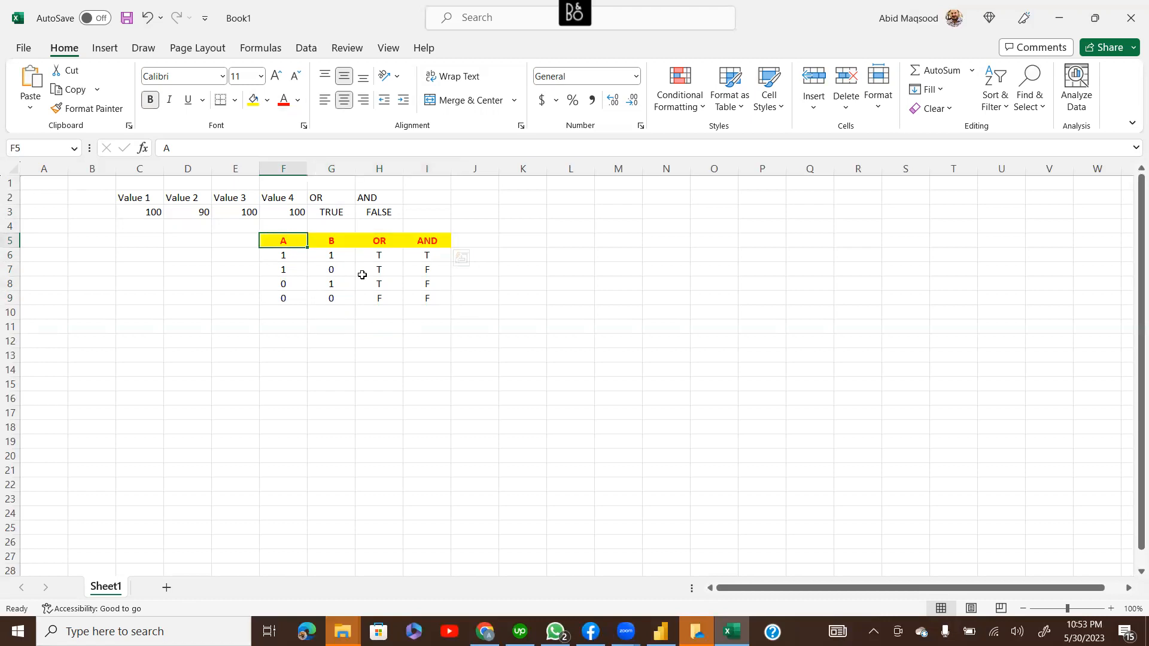
# Apply all borders to the truth table range F5:I9
pyautogui.moveTo(283, 241); pyautogui.dragTo(413, 298)
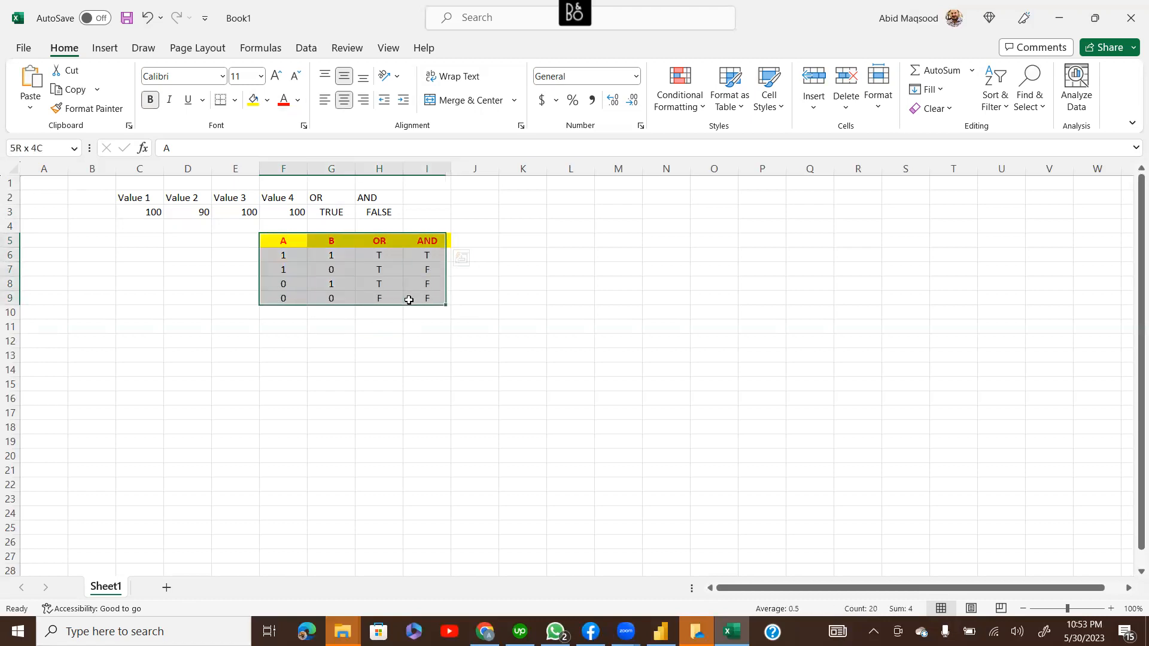
pyautogui.click(234, 100)
pyautogui.click(245, 250)
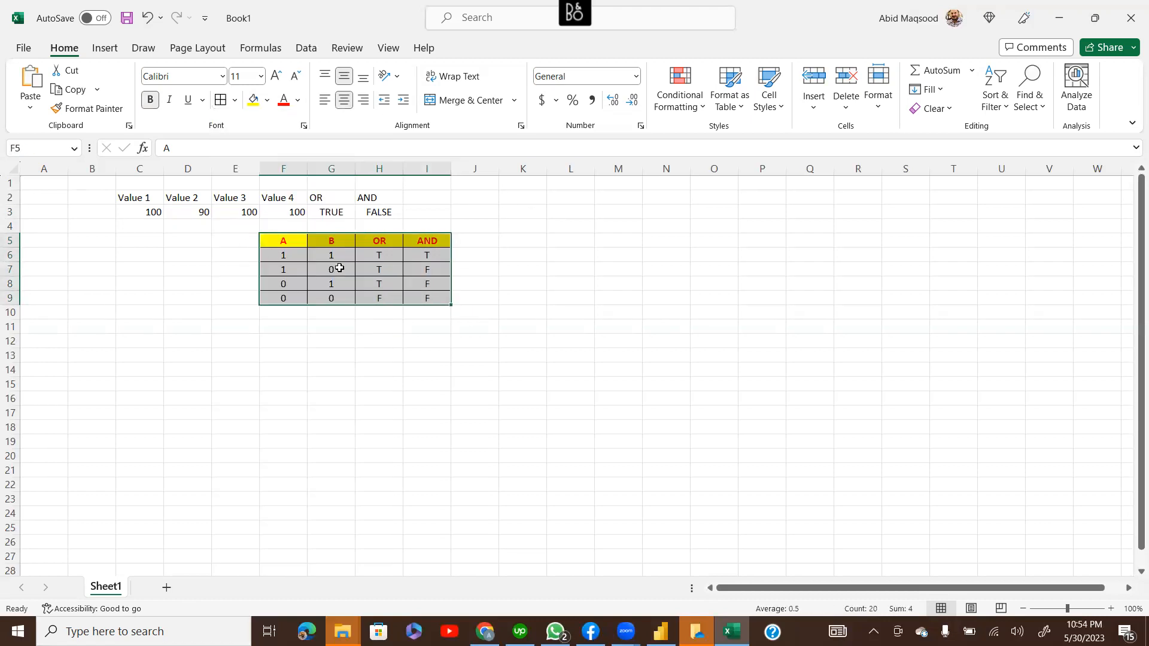
pyautogui.click(339, 268)
# Switch to Power BI Desktop and show the Global_Superstore2 table in Data view
pyautogui.moveTo(288, 239); pyautogui.dragTo(420, 246)
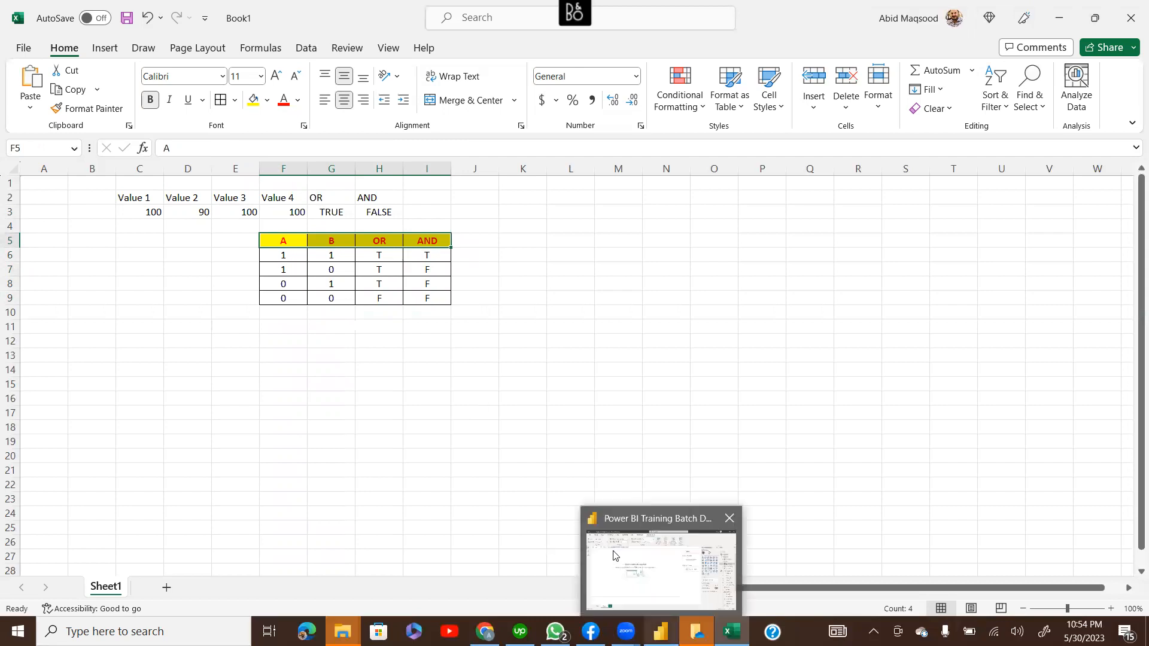
pyautogui.click(660, 631)
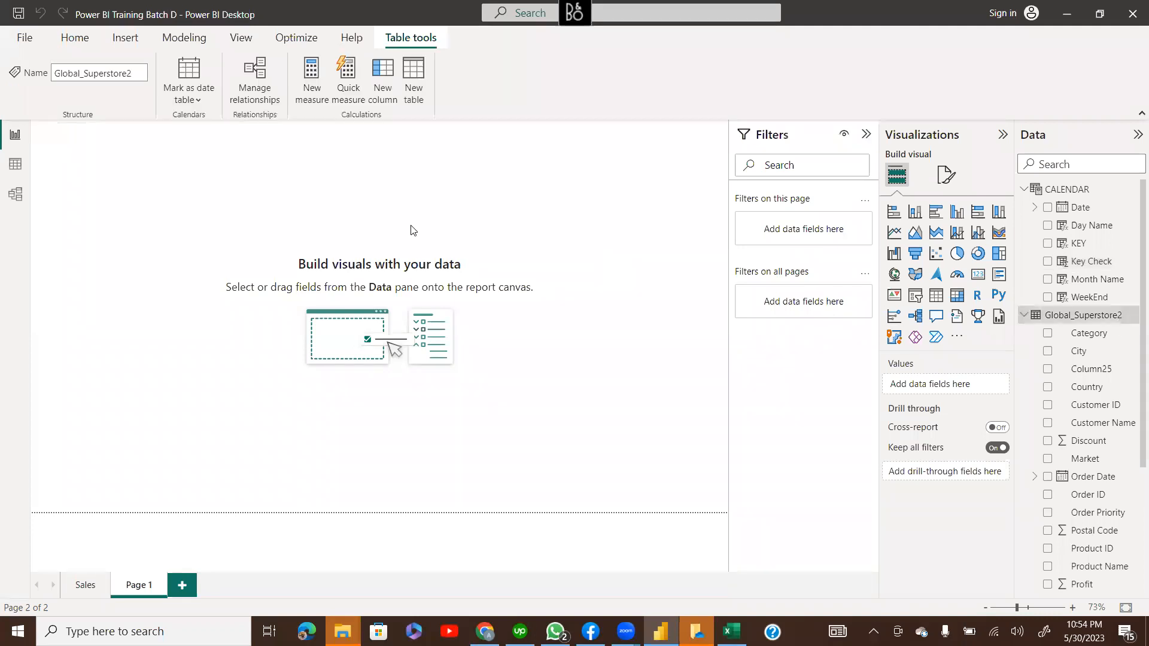
pyautogui.click(15, 164)
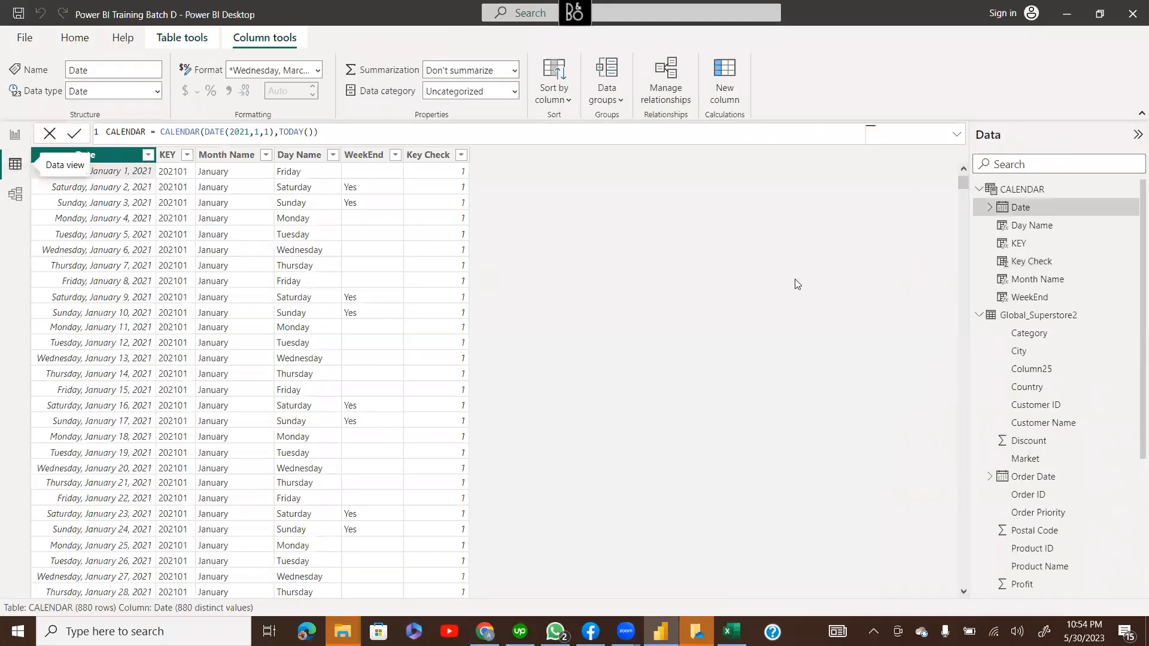
pyautogui.click(1003, 321)
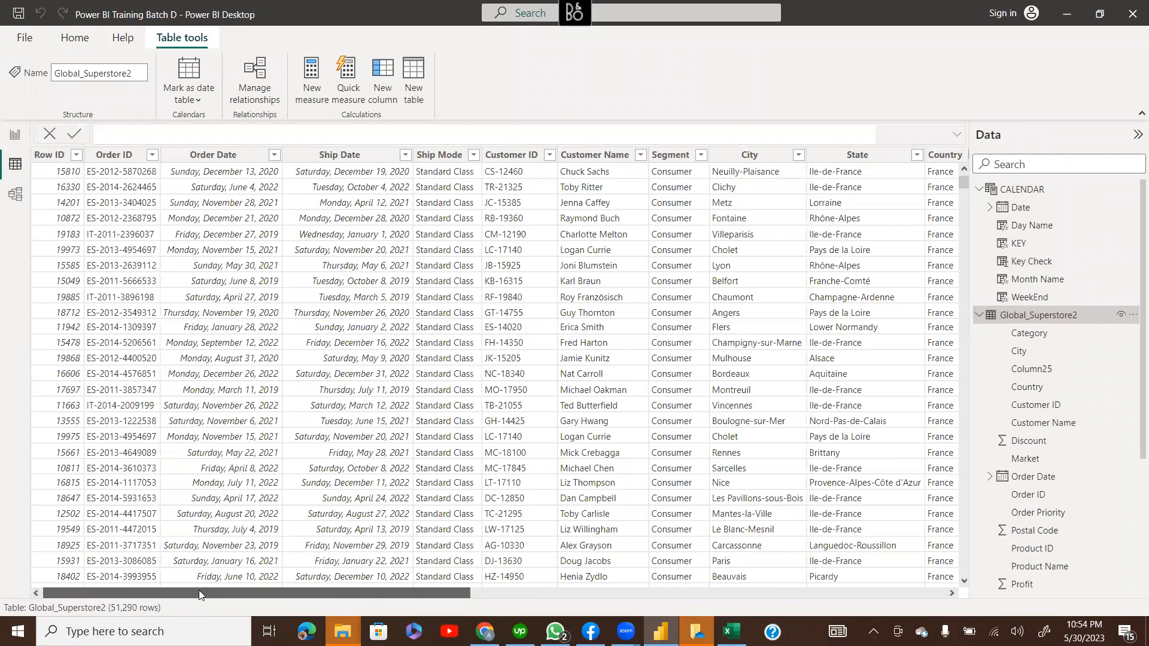
# Look through the Global_Superstore2 columns and select the Product Name column
pyautogui.moveTo(199, 590); pyautogui.dragTo(262, 593)
pyautogui.hscroll(5, 262, 592)
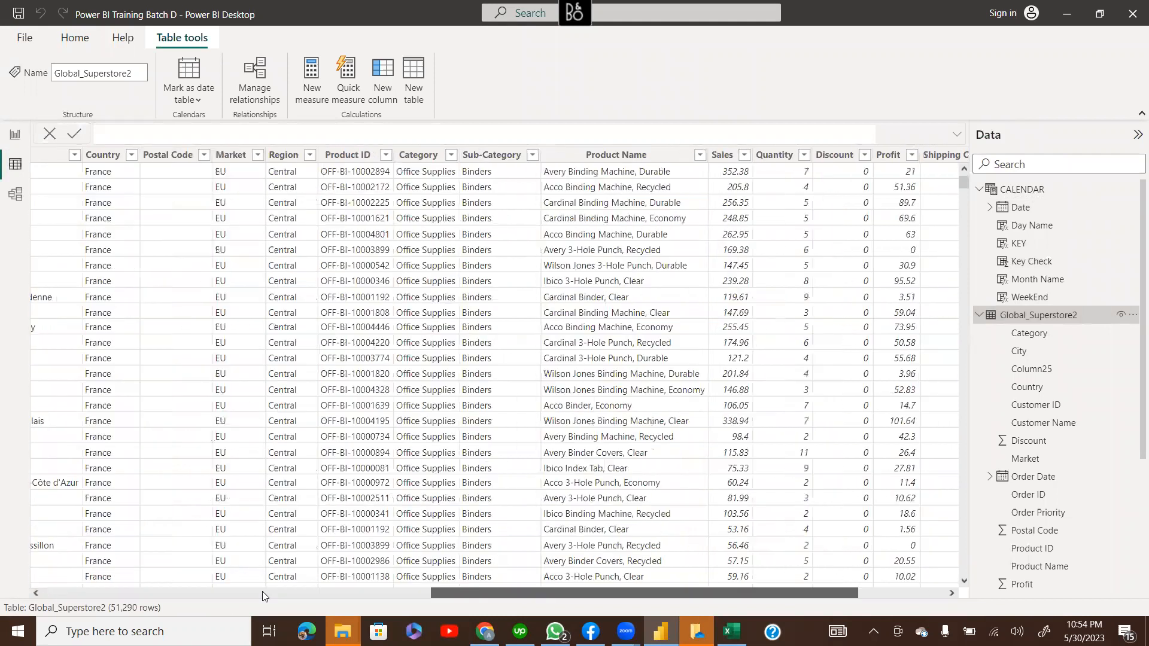
pyautogui.hscroll(2, 262, 591)
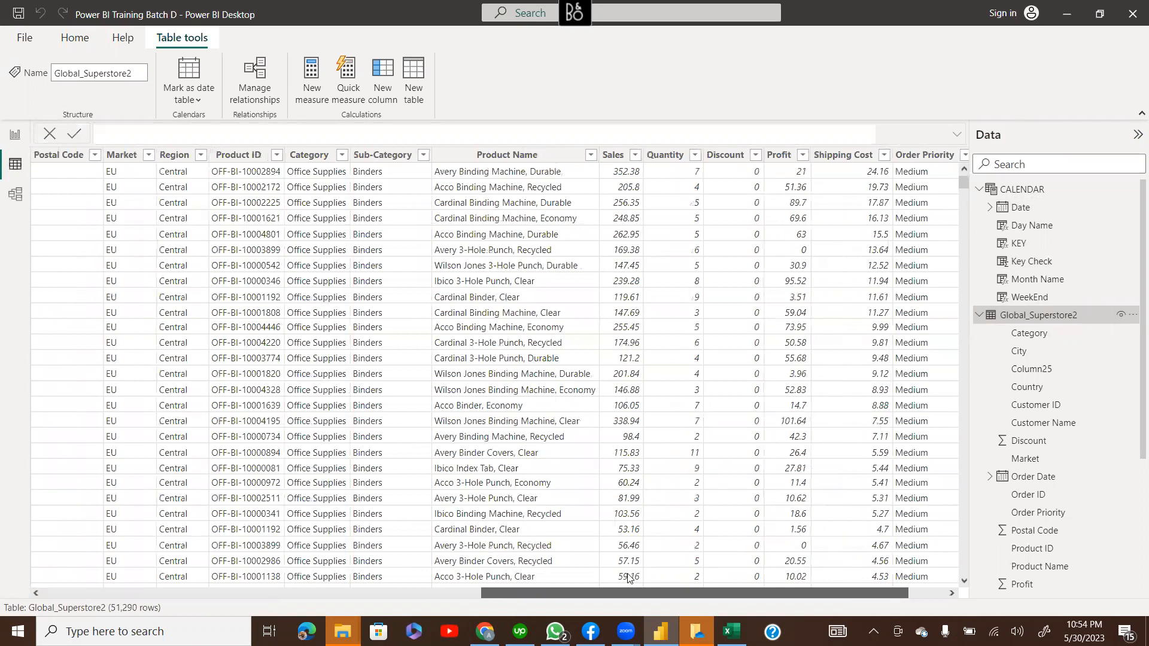
pyautogui.hscroll(1, 421, 315)
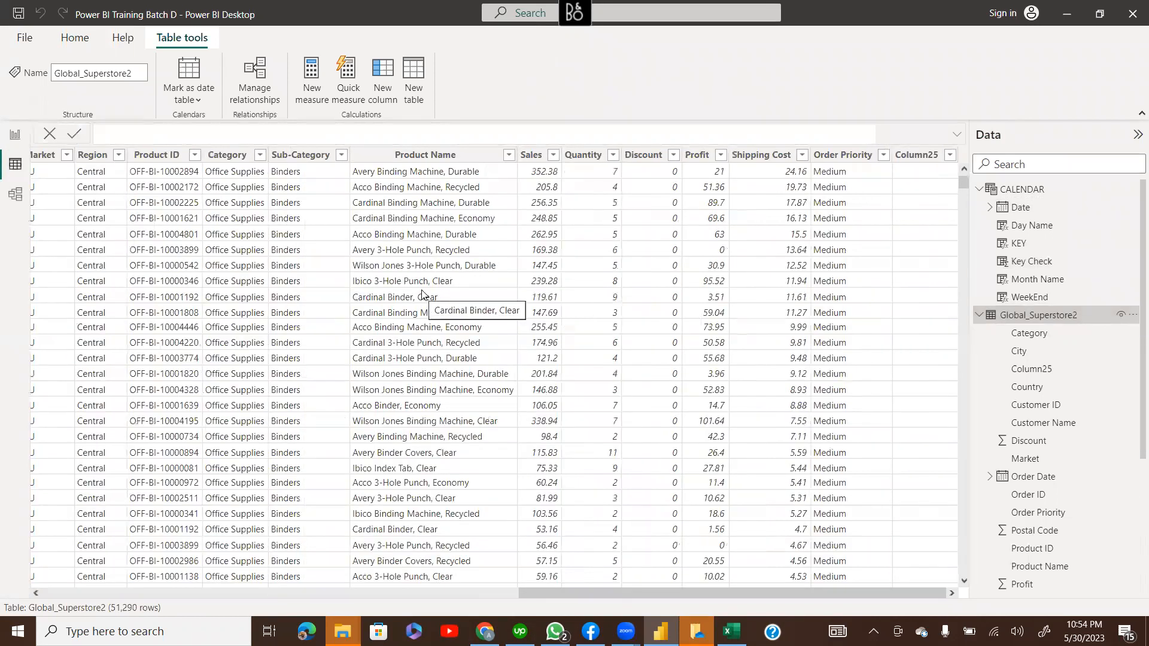
pyautogui.click(427, 155)
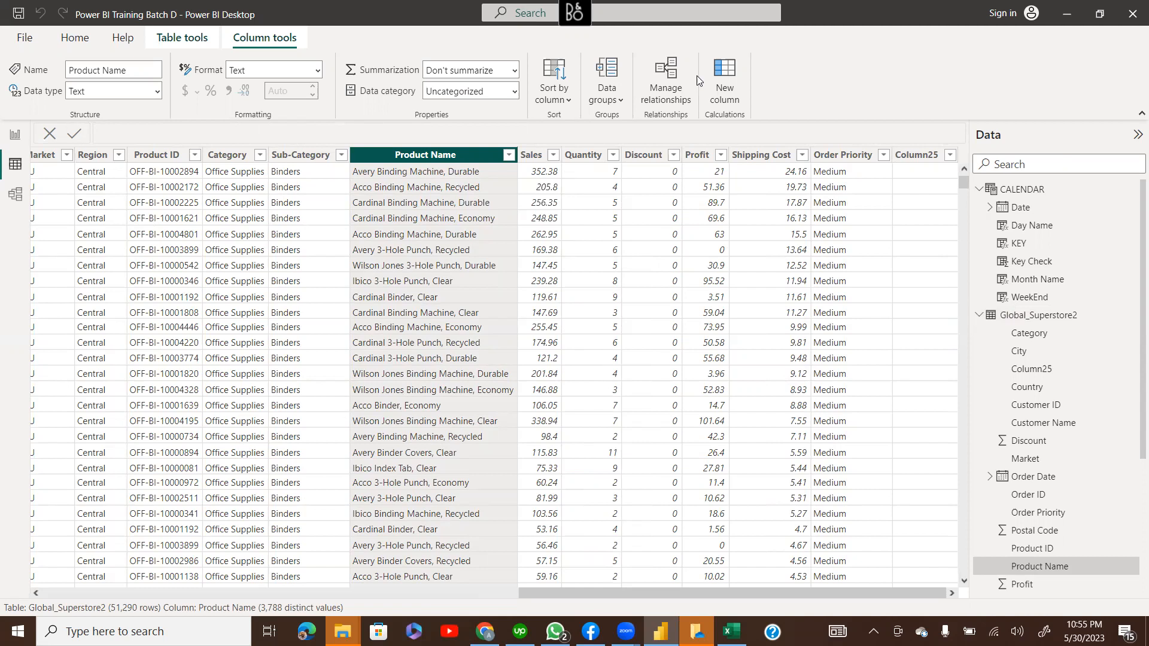
# Create a new calculated column named Machine in the Global_Superstore2 table
pyautogui.click(530, 156)
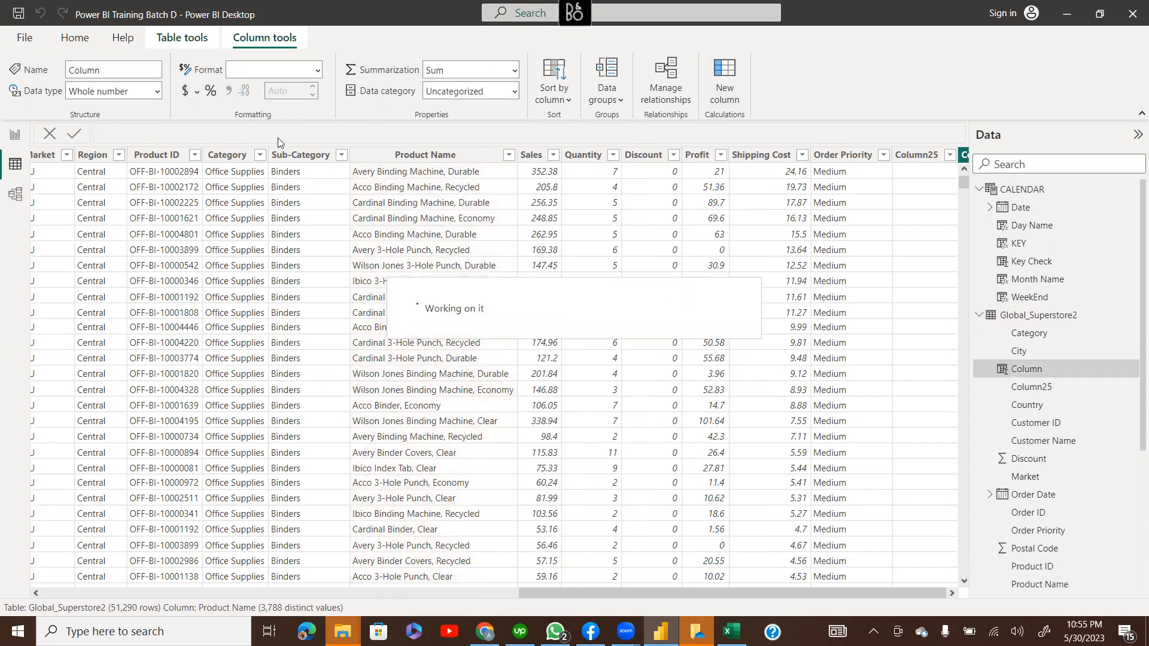
pyautogui.doubleClick(113, 135)
pyautogui.write('Mac')
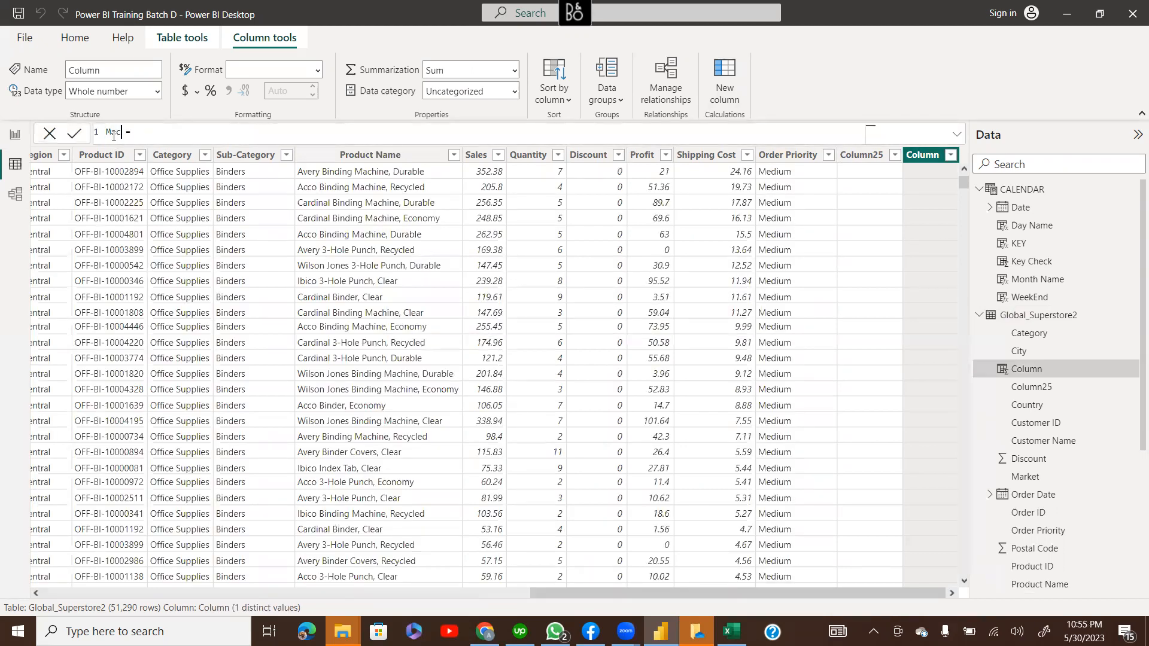
pyautogui.write('hine')
# Define the Machine column with the formula FIND("Machine",Global_Superstore2[Product Name])
pyautogui.press('Right')
pyautogui.press('Right')
pyautogui.write('FIND(')
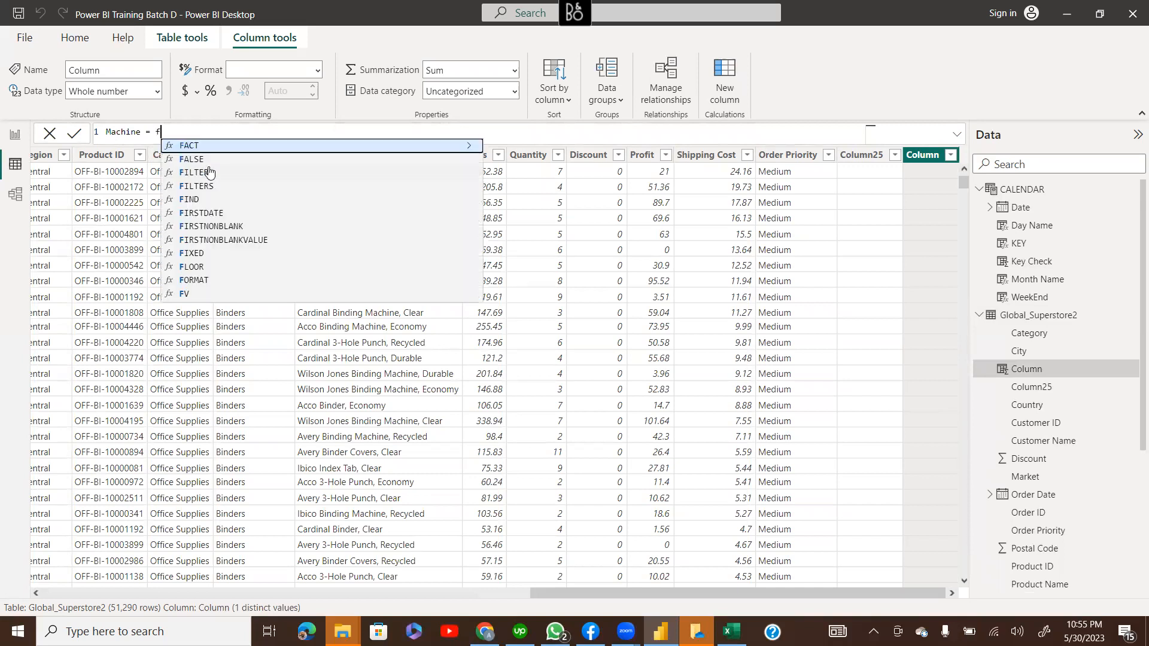
pyautogui.write('"')
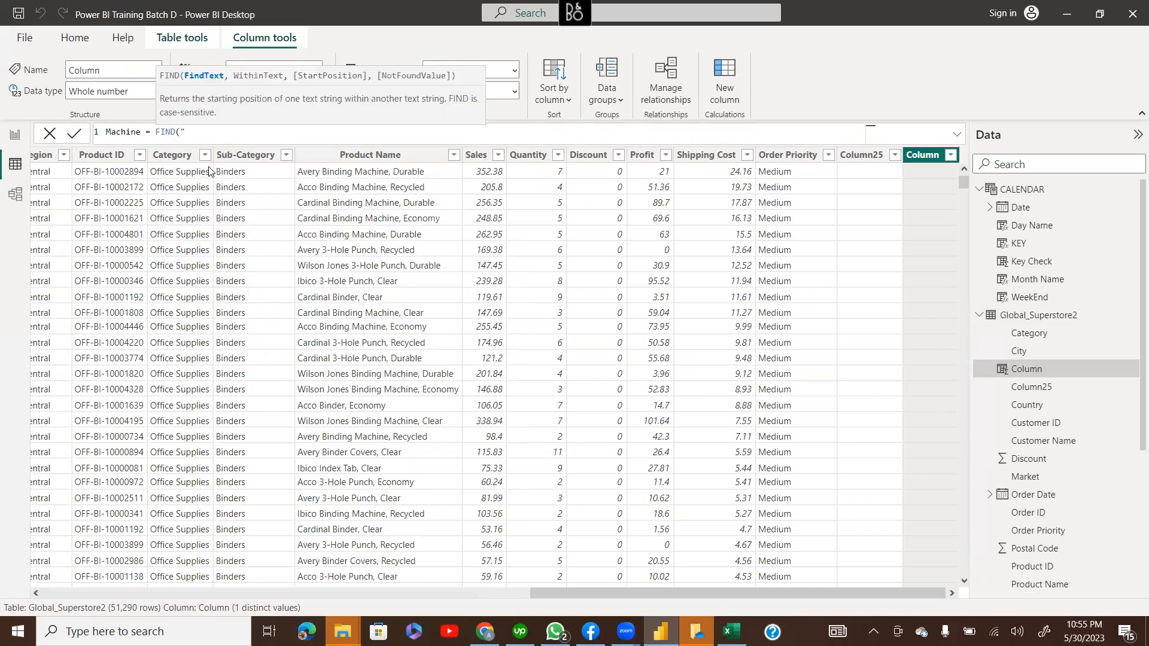
pyautogui.write('Machine",pro')
pyautogui.press('Up')
pyautogui.press('Up')
pyautogui.press('Tab')
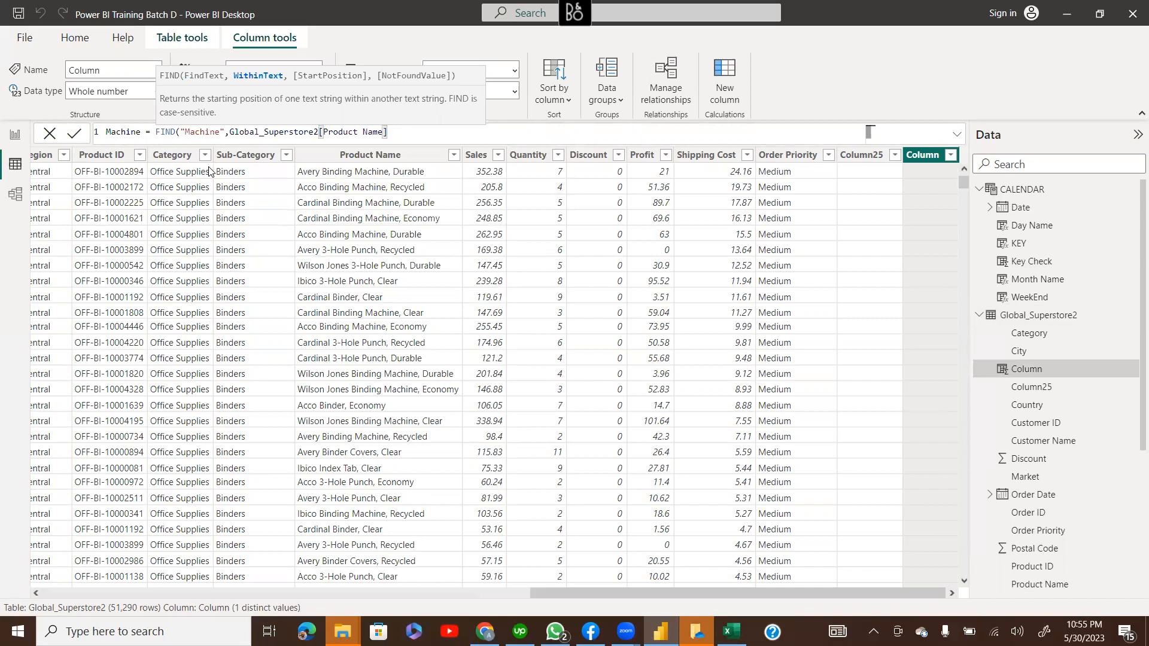
pyautogui.write(')')
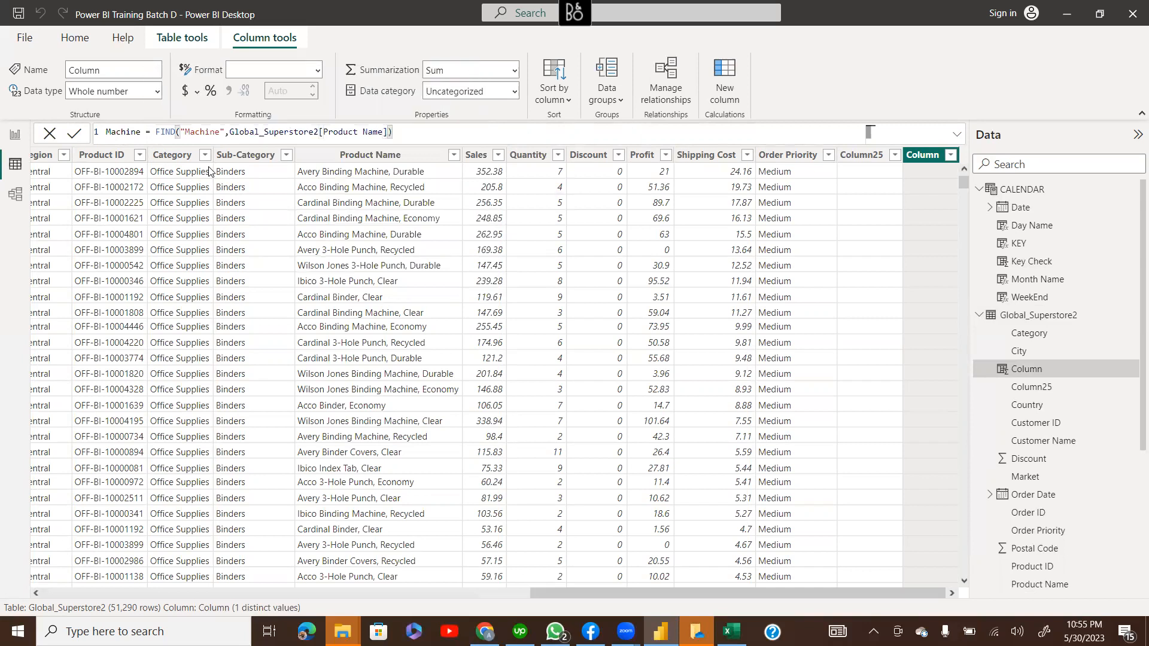
pyautogui.press('Return')
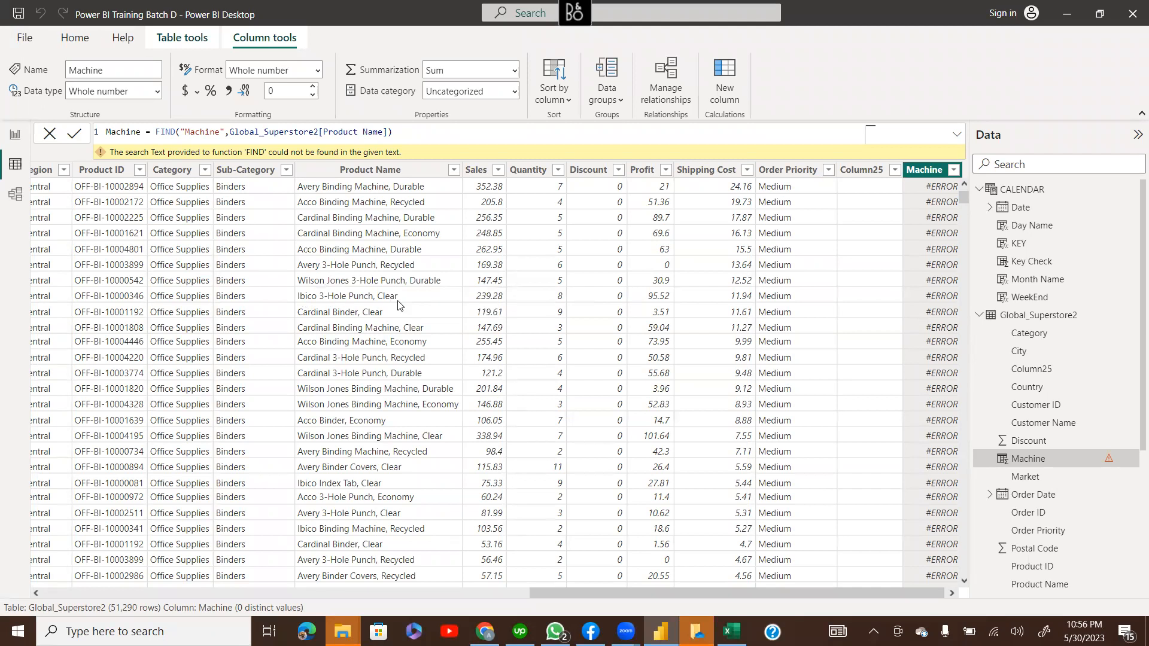
# Extend the Machine formula's FIND function with an empty start position and BLANK() as the not-found value
pyautogui.click(388, 133)
pyautogui.write(',,')
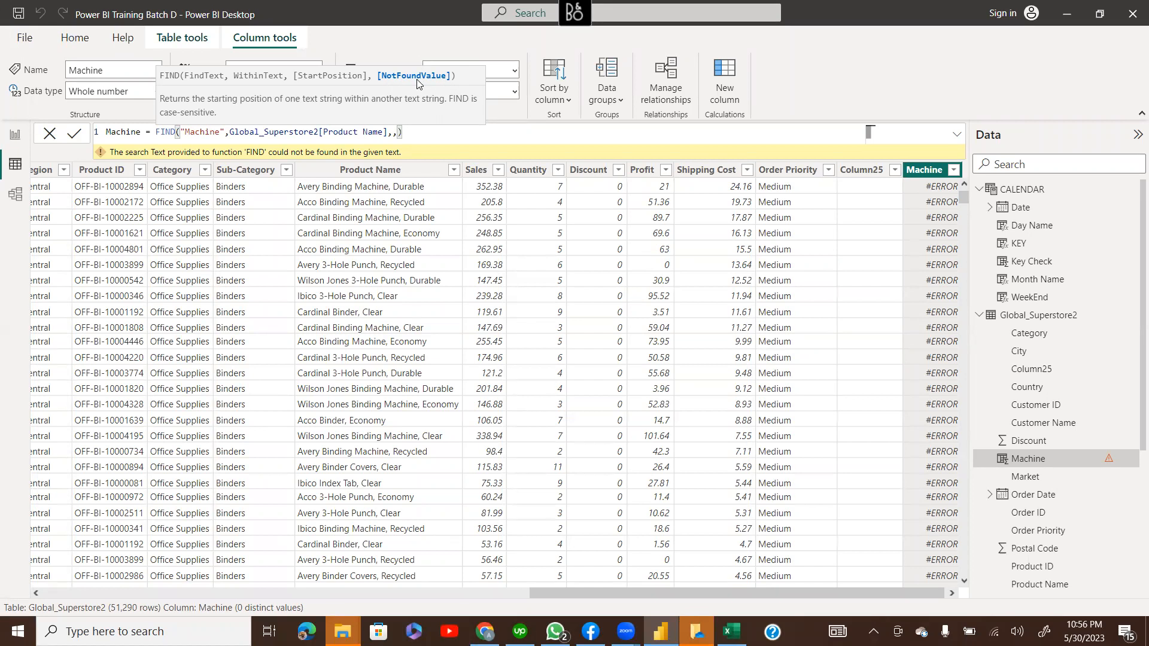
pyautogui.write('BLANK()')
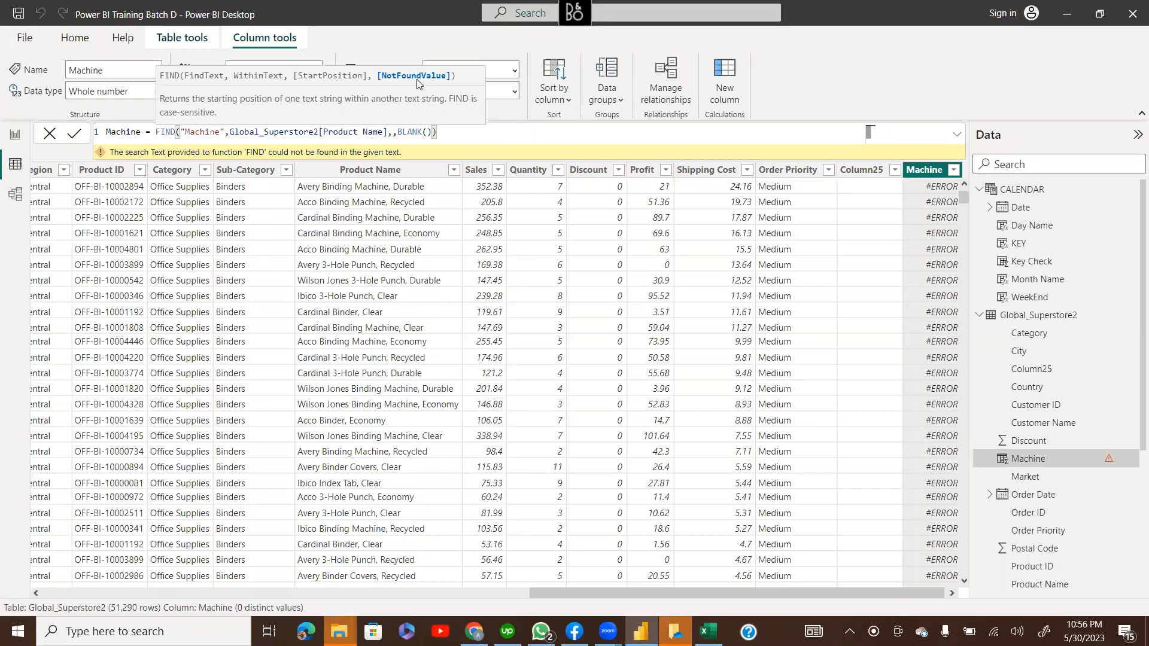
pyautogui.press('Return')
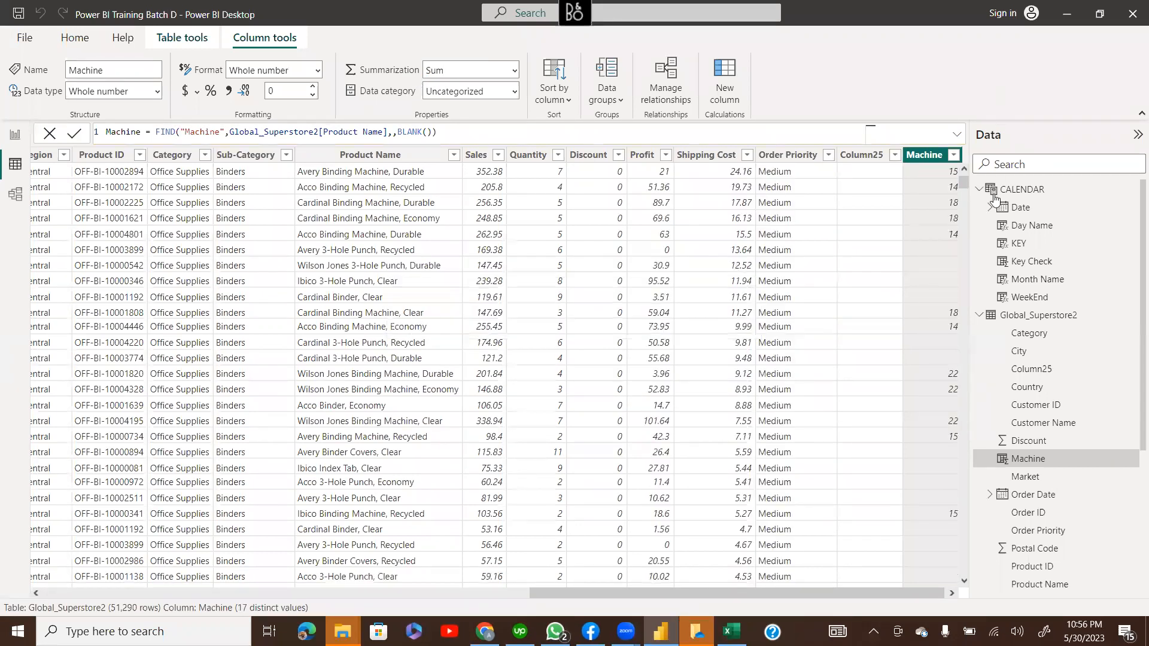
# Examine the distinct values offered for filtering the Machine column without applying a filter
pyautogui.click(953, 156)
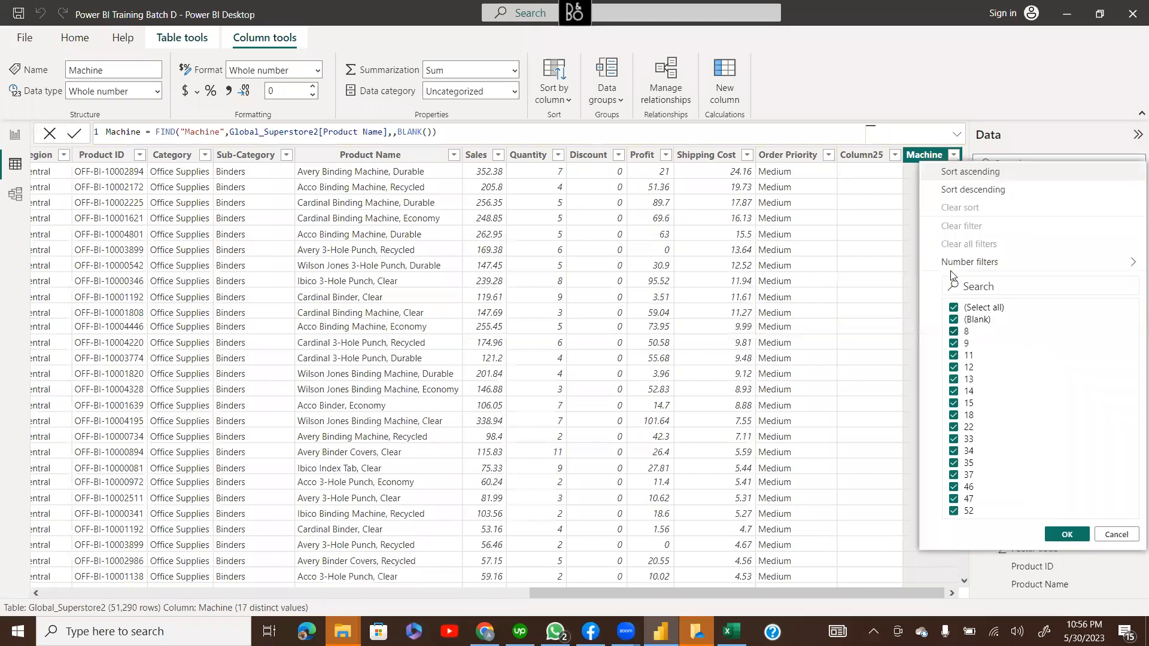
pyautogui.click(911, 244)
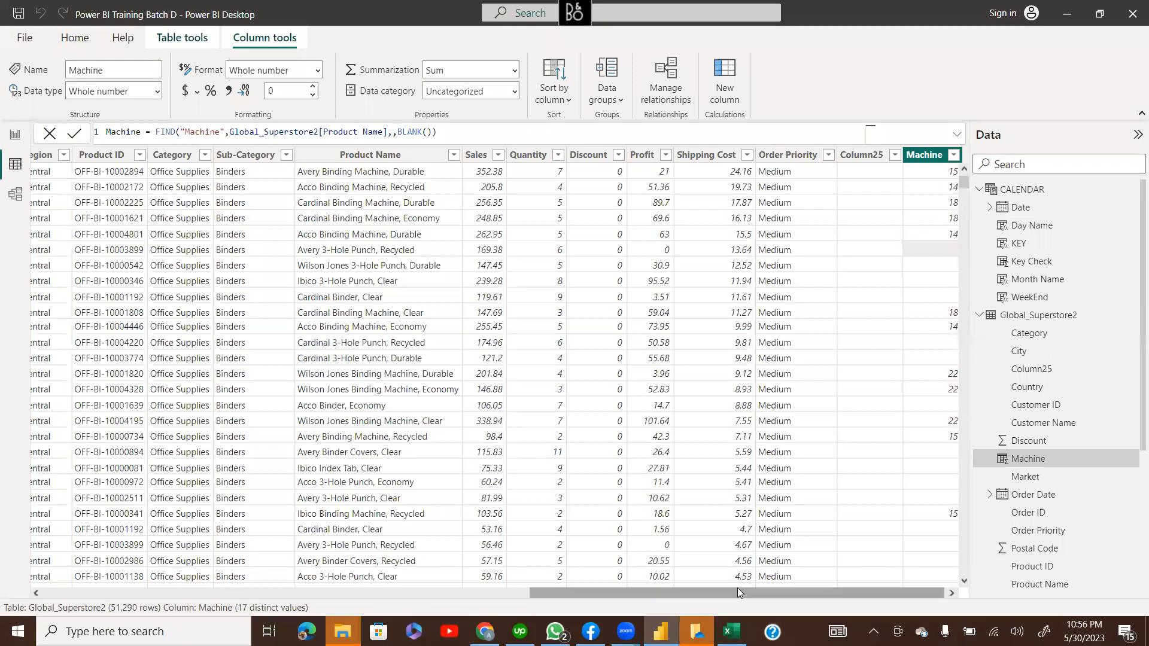
pyautogui.click(950, 595)
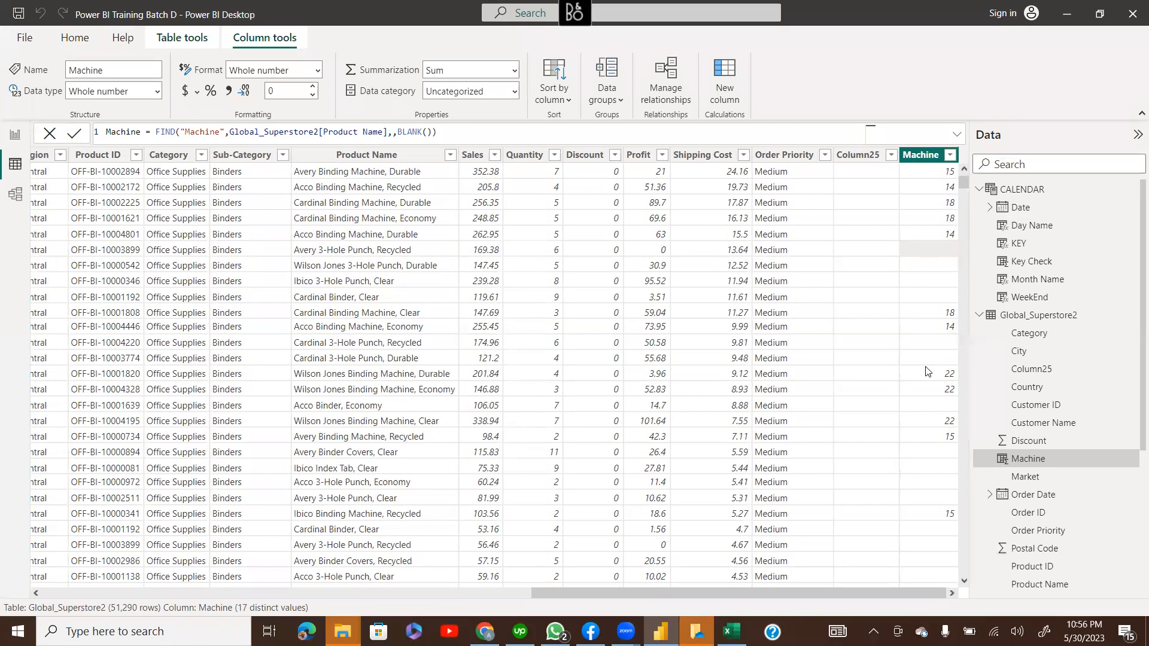
pyautogui.click(950, 155)
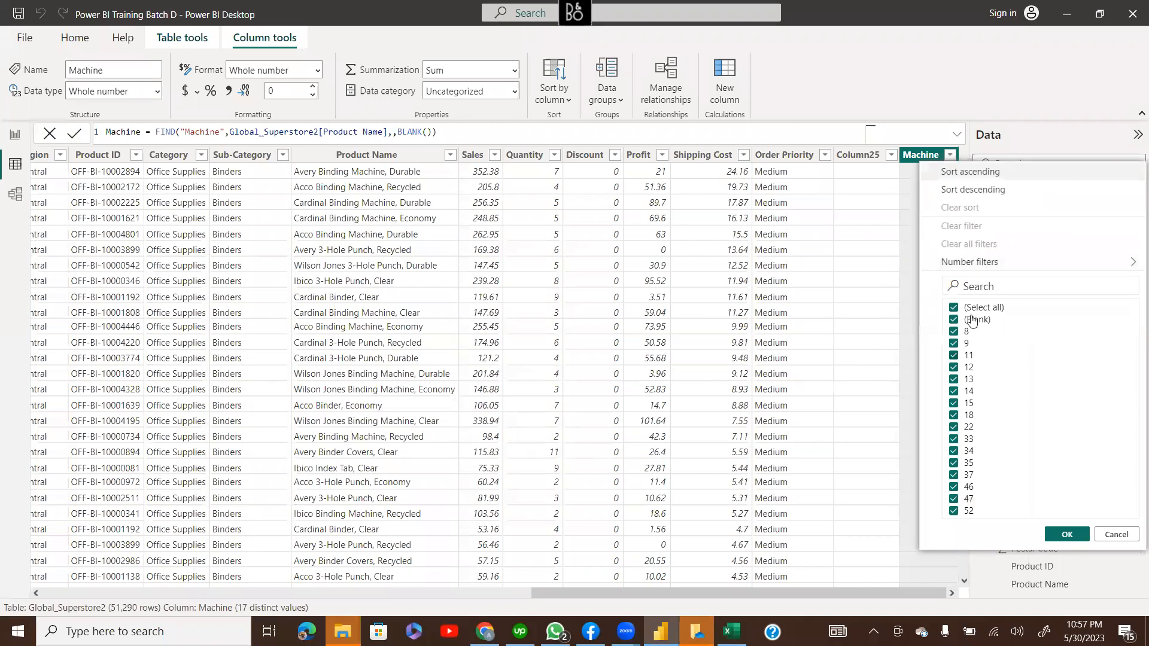
pyautogui.click(908, 196)
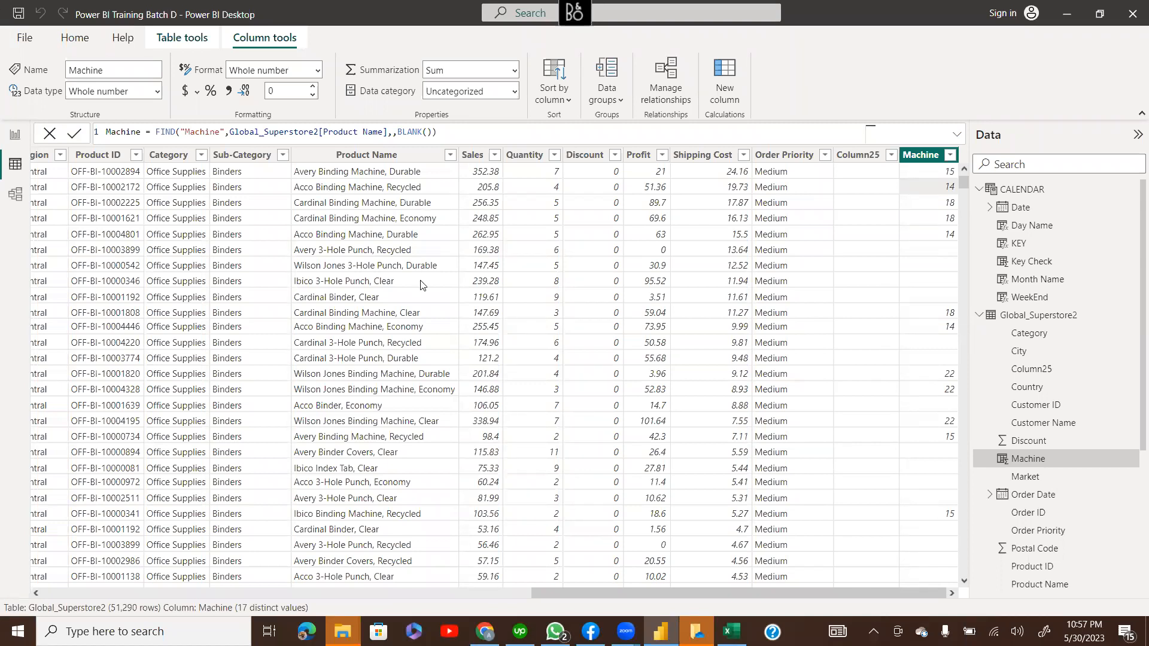
# Filter the Machine column to only the value 52 and widen the Product Name column
pyautogui.click(954, 157)
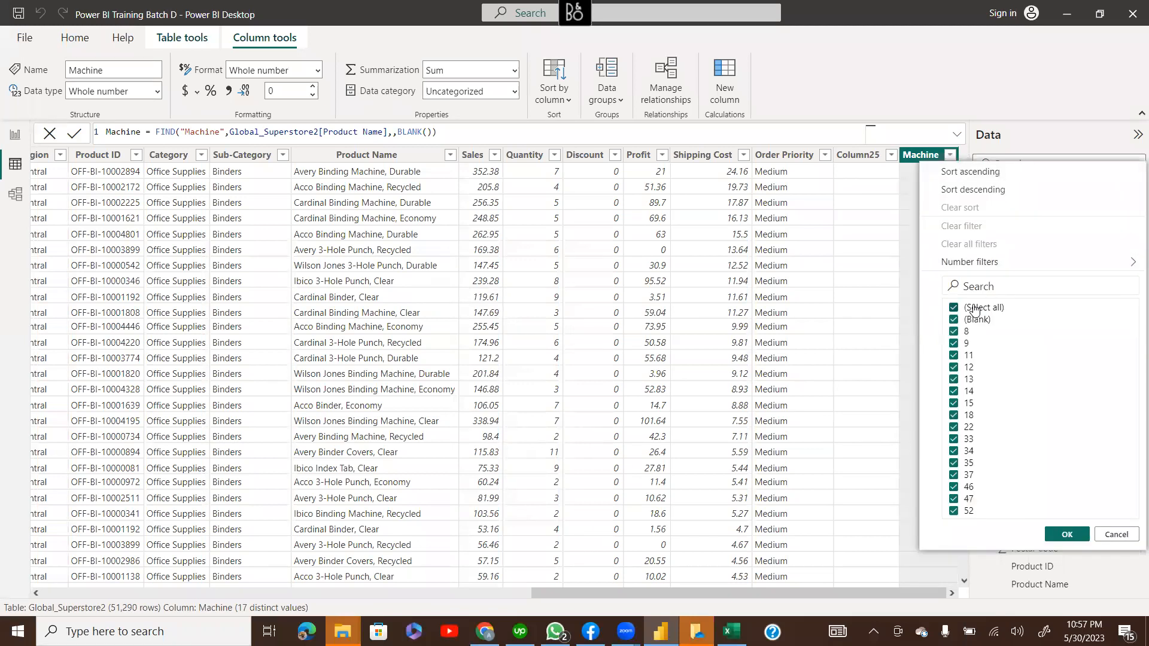
pyautogui.click(981, 308)
pyautogui.click(957, 511)
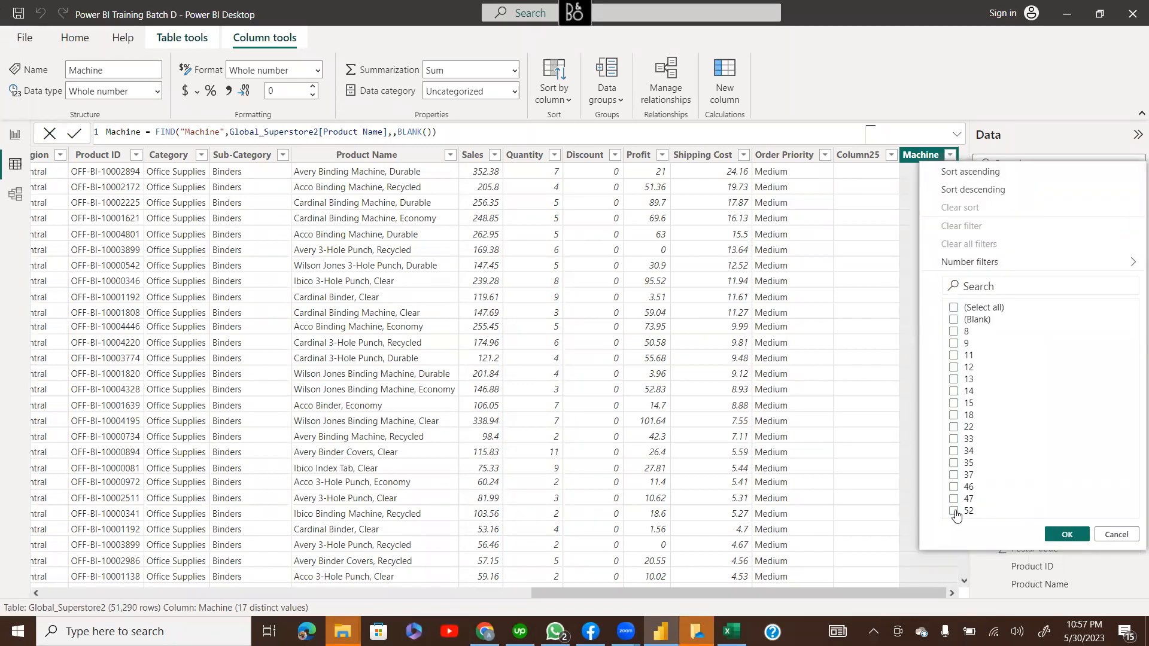
pyautogui.click(1067, 534)
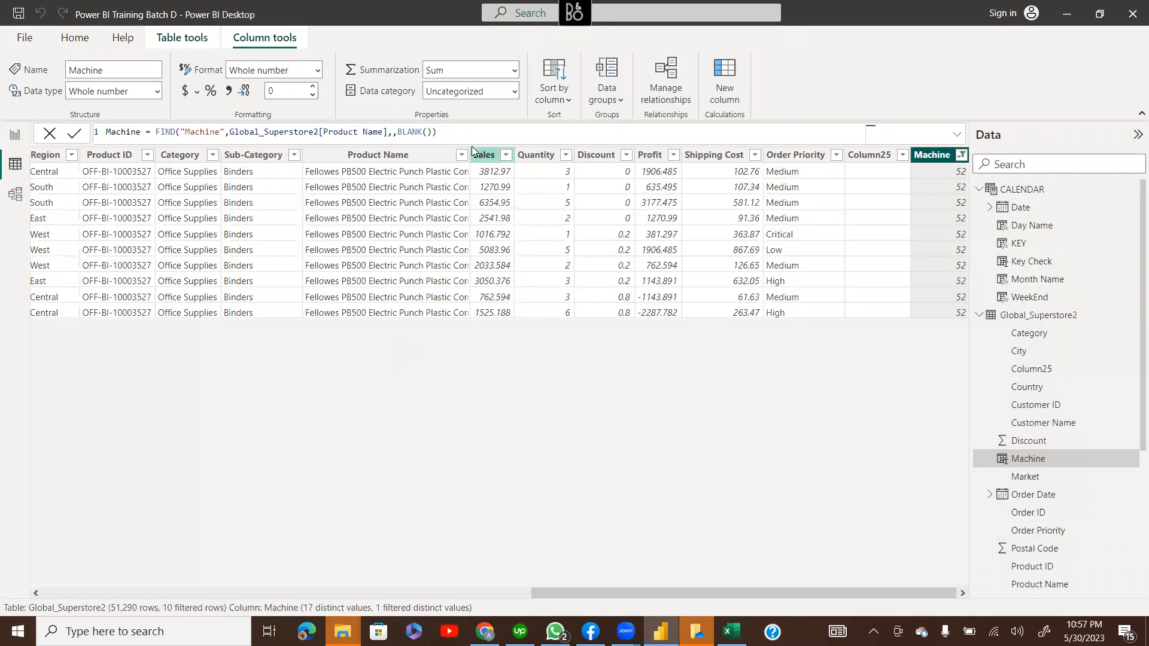
pyautogui.moveTo(467, 153); pyautogui.dragTo(609, 156)
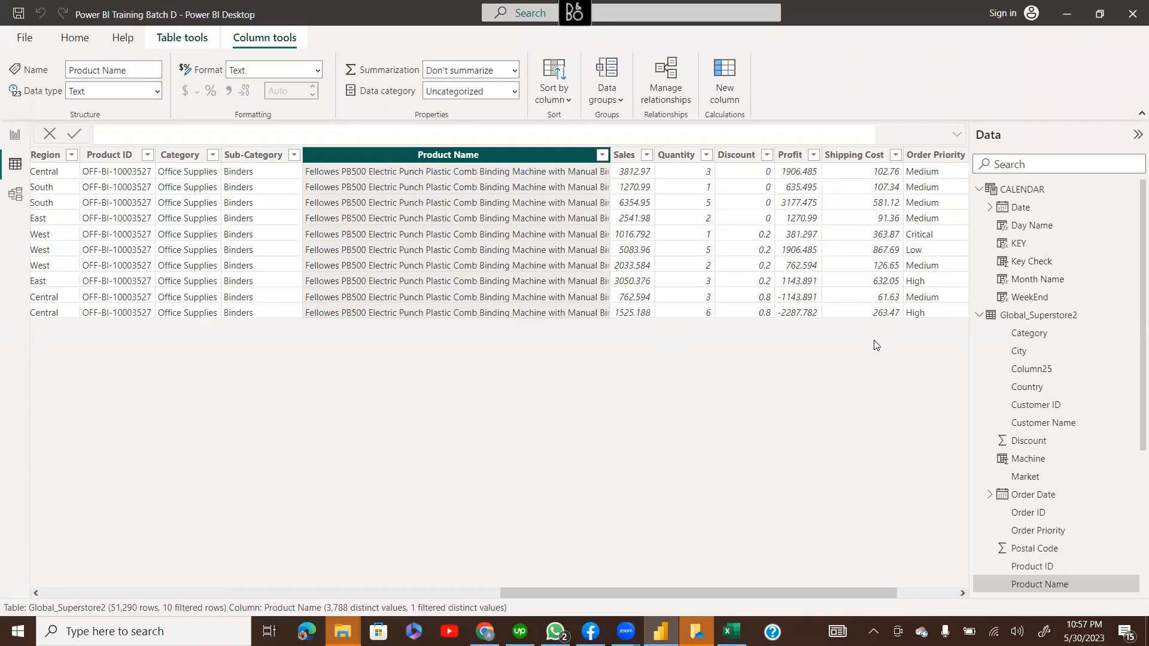
# Clear all filters so the Machine column is no longer restricted to the value 52
pyautogui.moveTo(824, 590); pyautogui.dragTo(886, 591)
pyautogui.click(960, 155)
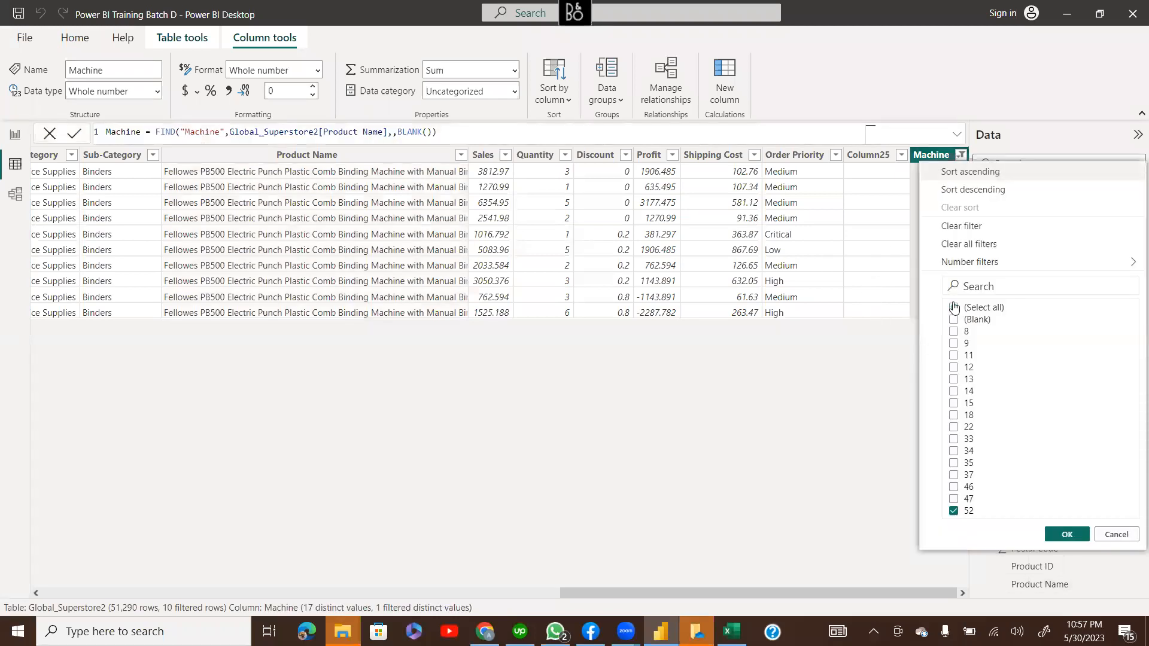
pyautogui.click(953, 308)
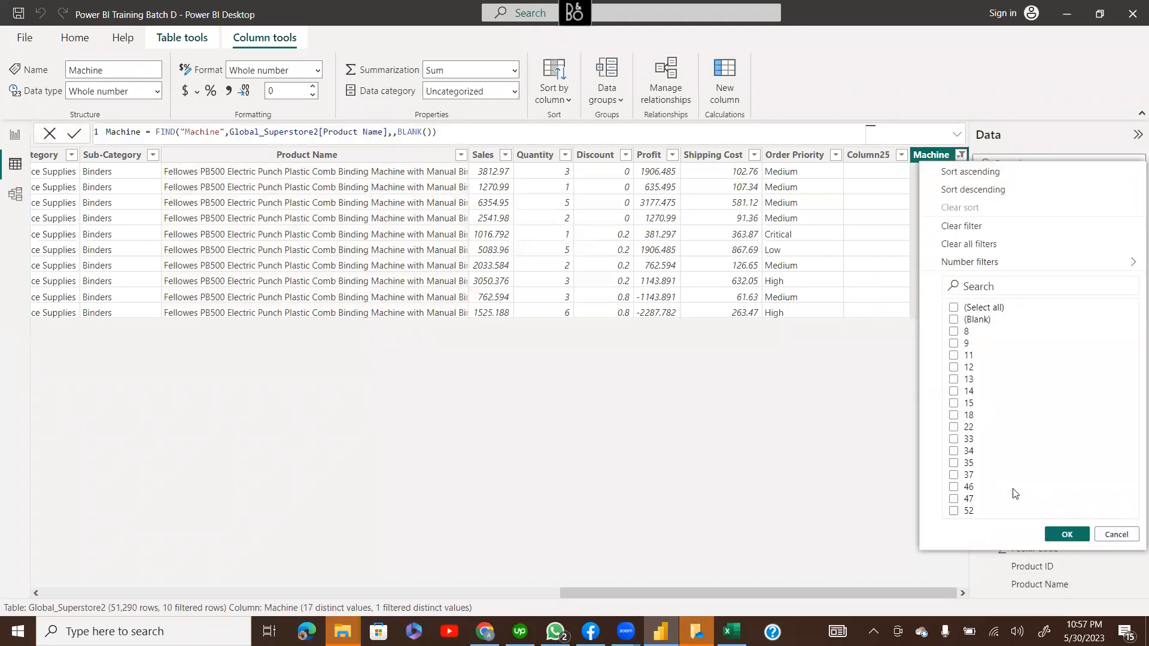
pyautogui.click(970, 239)
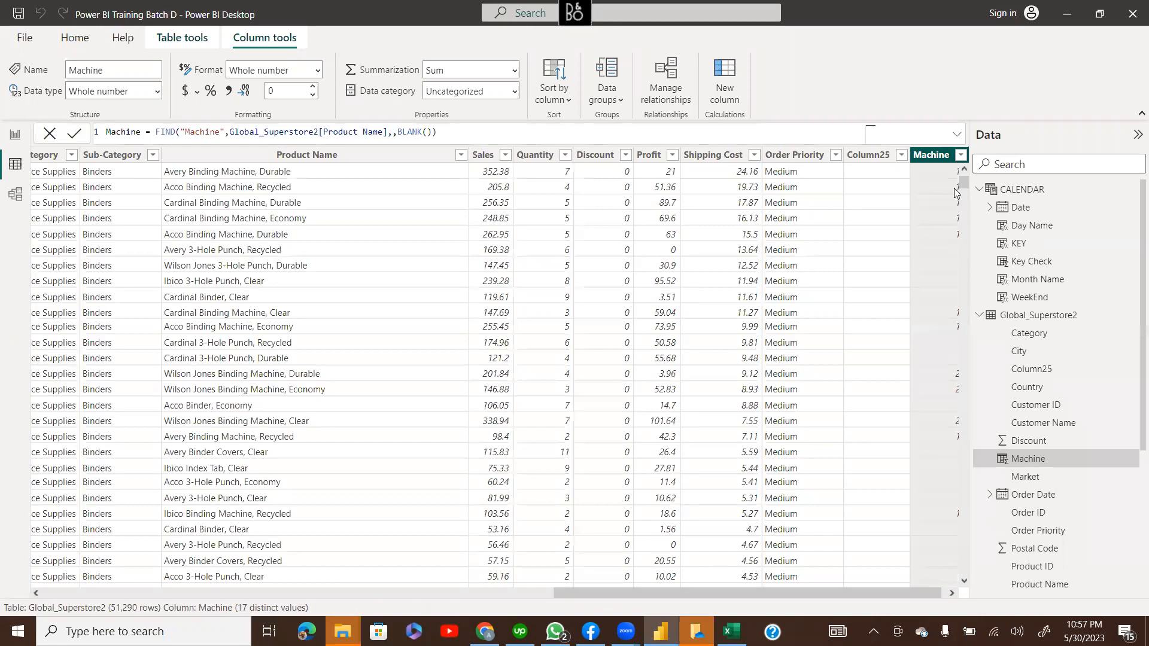
# Wrap the Machine formula's FIND in an IF that returns "Yes" when the result is >0 and "" otherwise
pyautogui.click(151, 132)
pyautogui.press('Right')
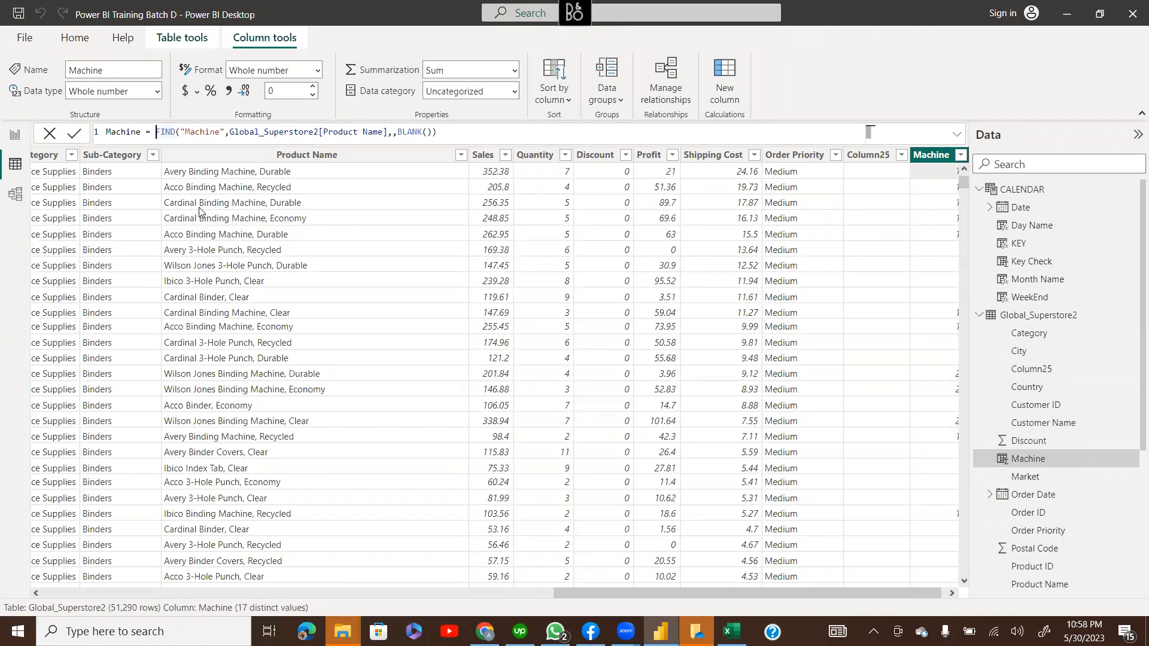
pyautogui.write('IF(')
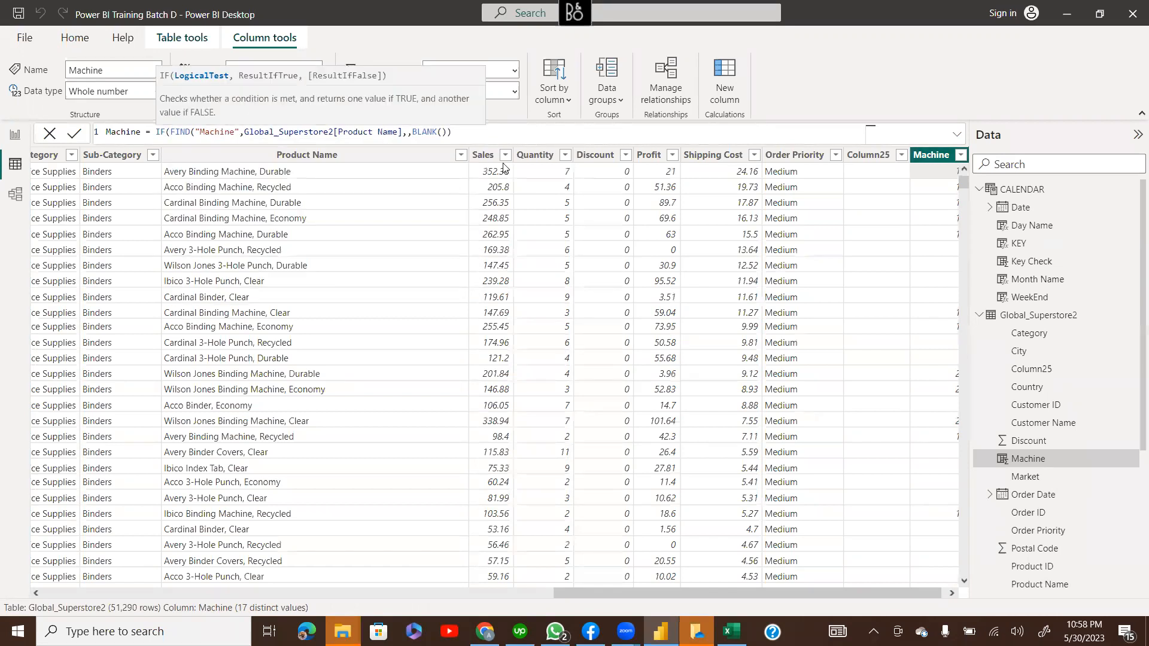
pyautogui.click(501, 135)
pyautogui.write('>0,"Yes:')
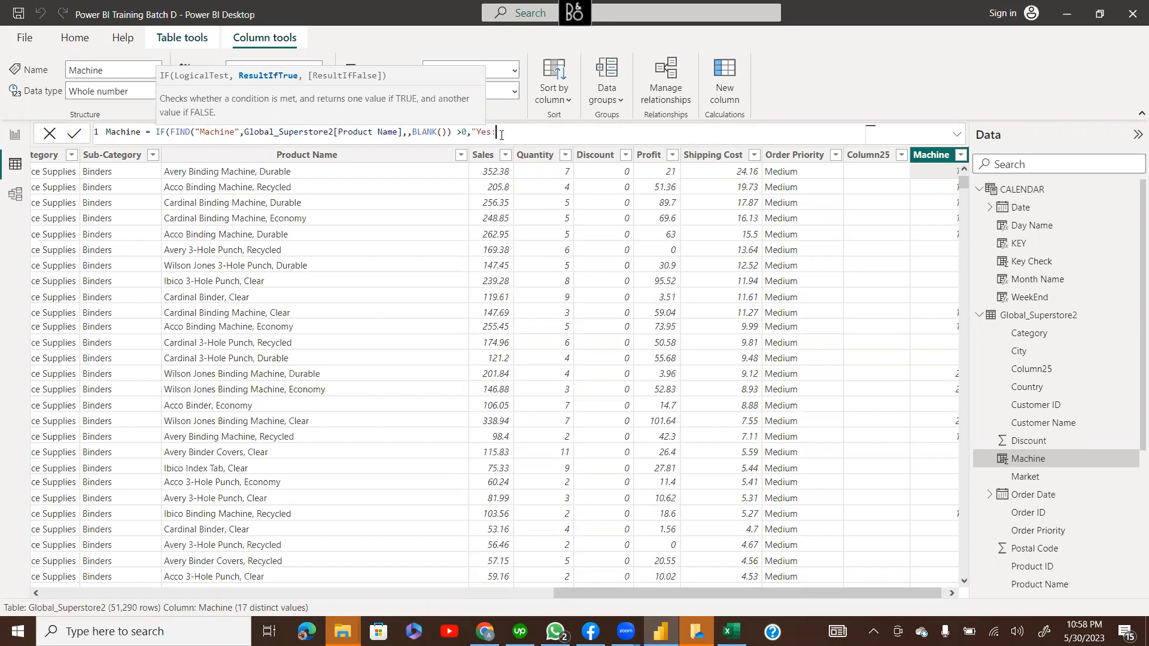
pyautogui.press('BackSpace')
pyautogui.write('","")')
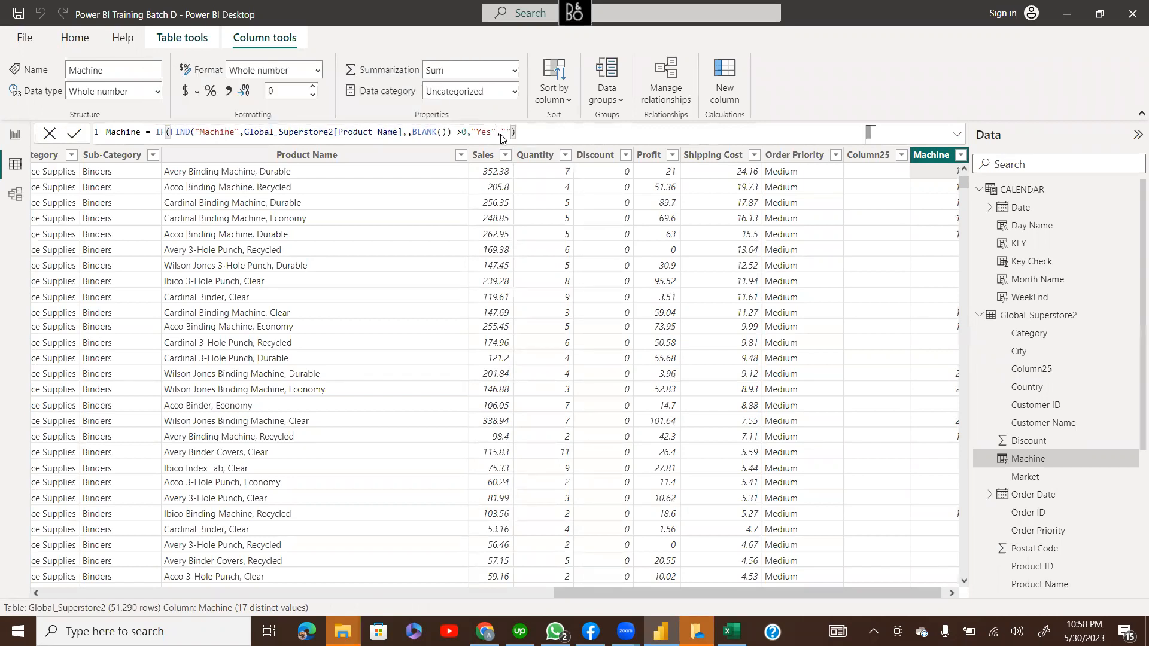
pyautogui.press('Return')
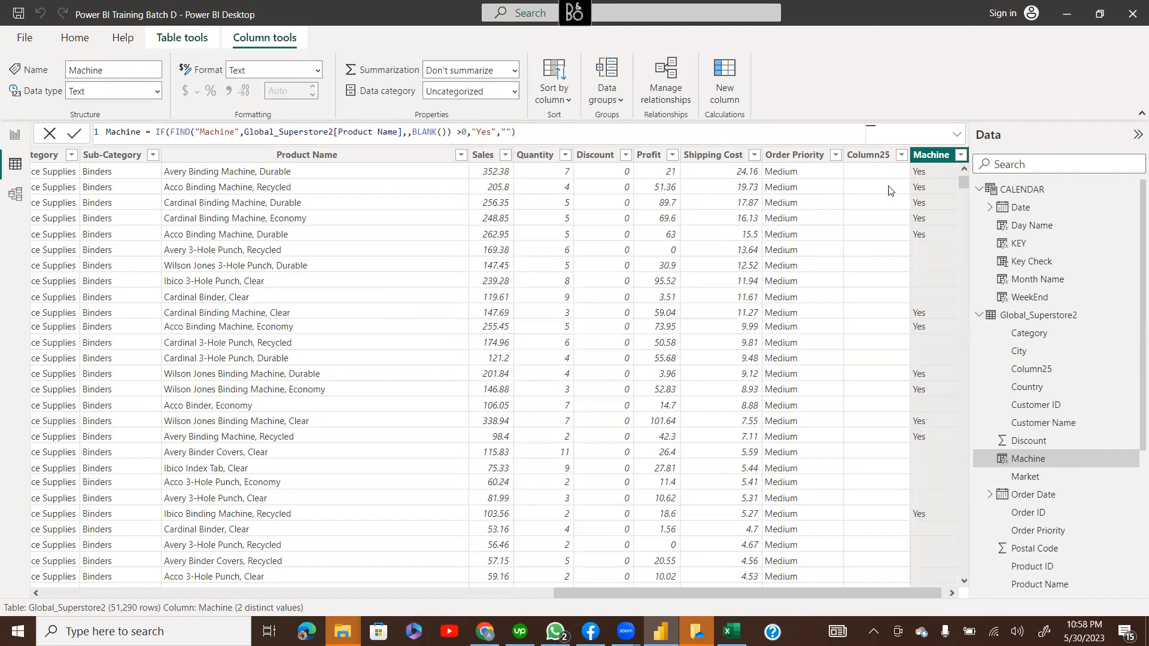
# Examine the Machine column's filter values and its IF formula alongside the product names
pyautogui.click(961, 156)
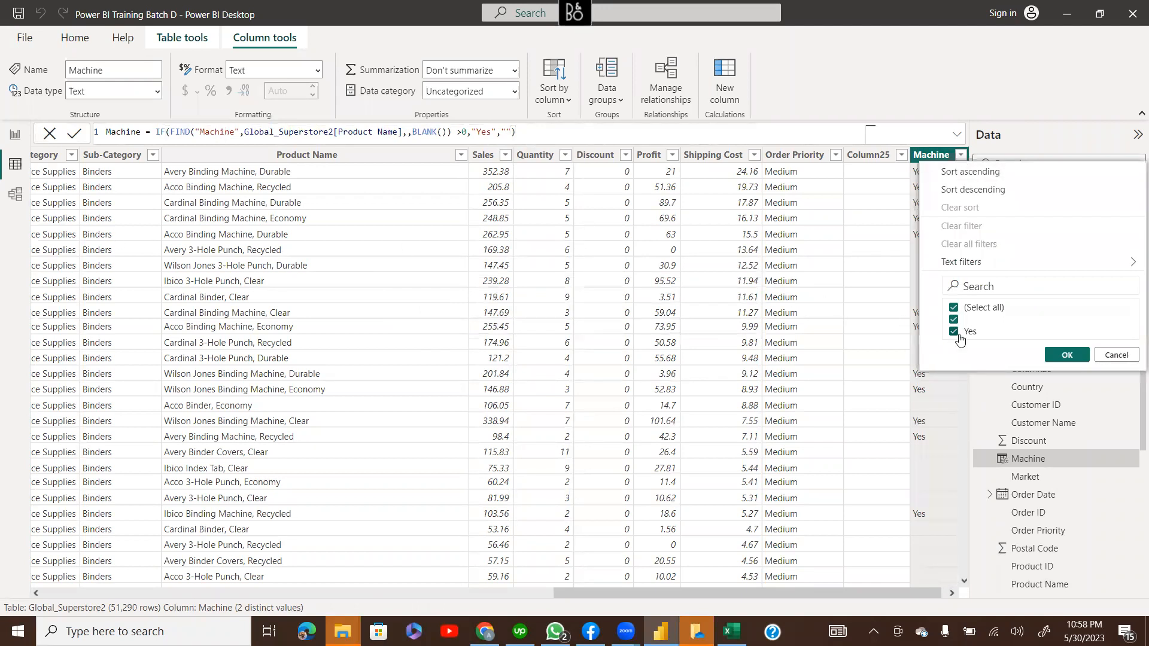
pyautogui.click(846, 405)
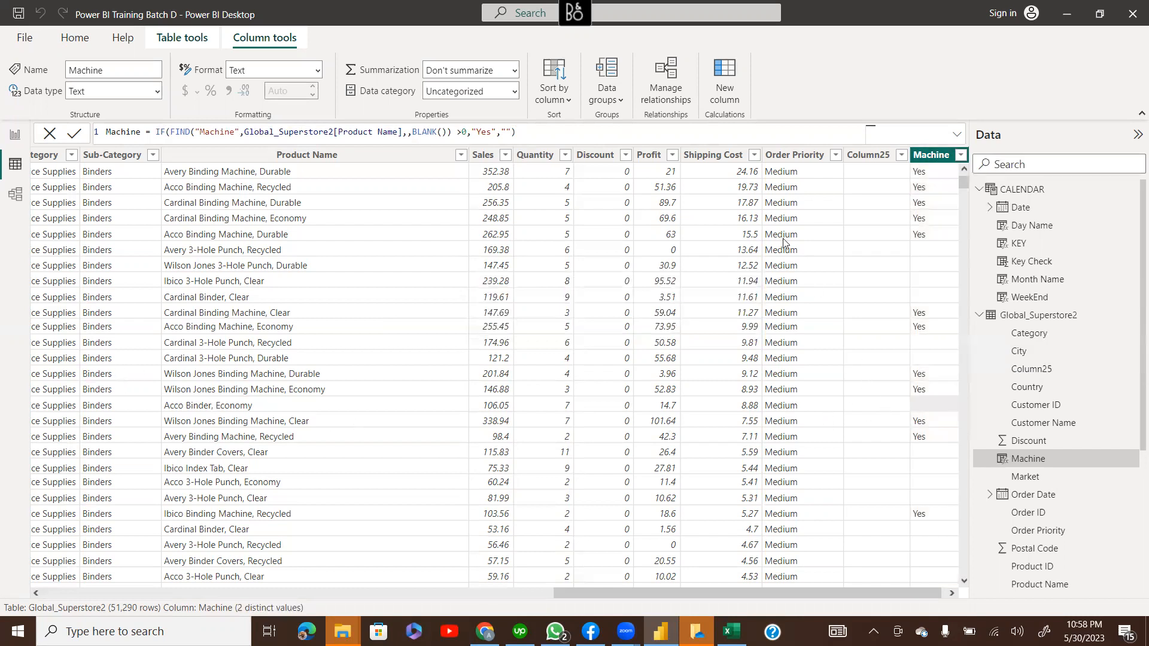
pyautogui.tripleClick(152, 132)
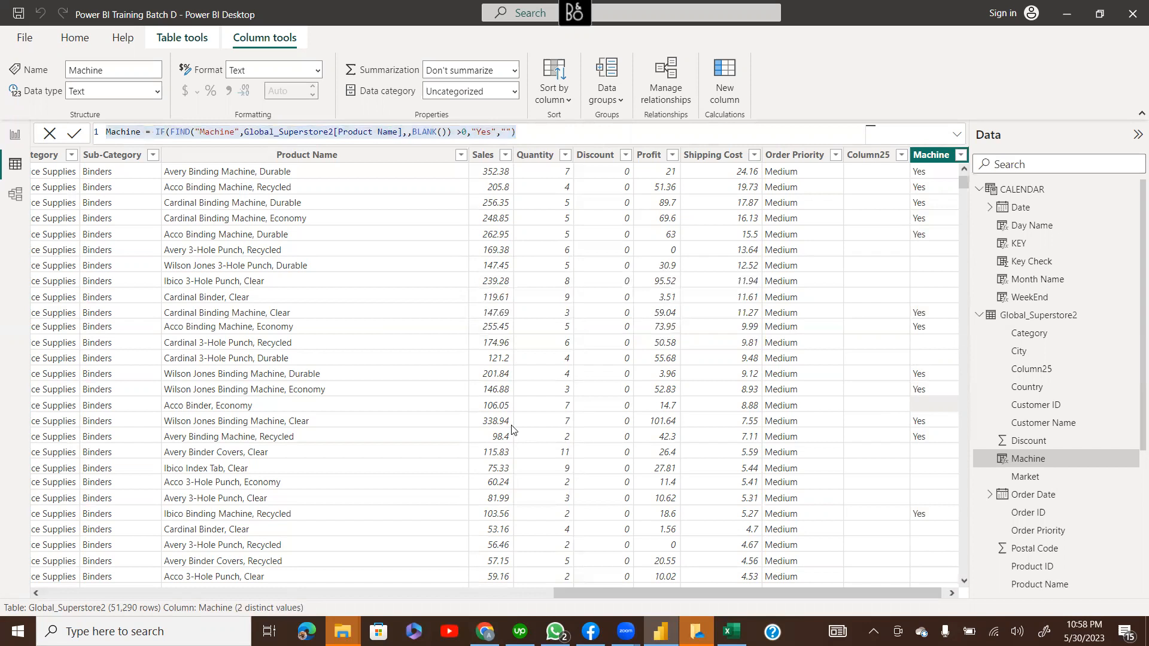
pyautogui.click(422, 239)
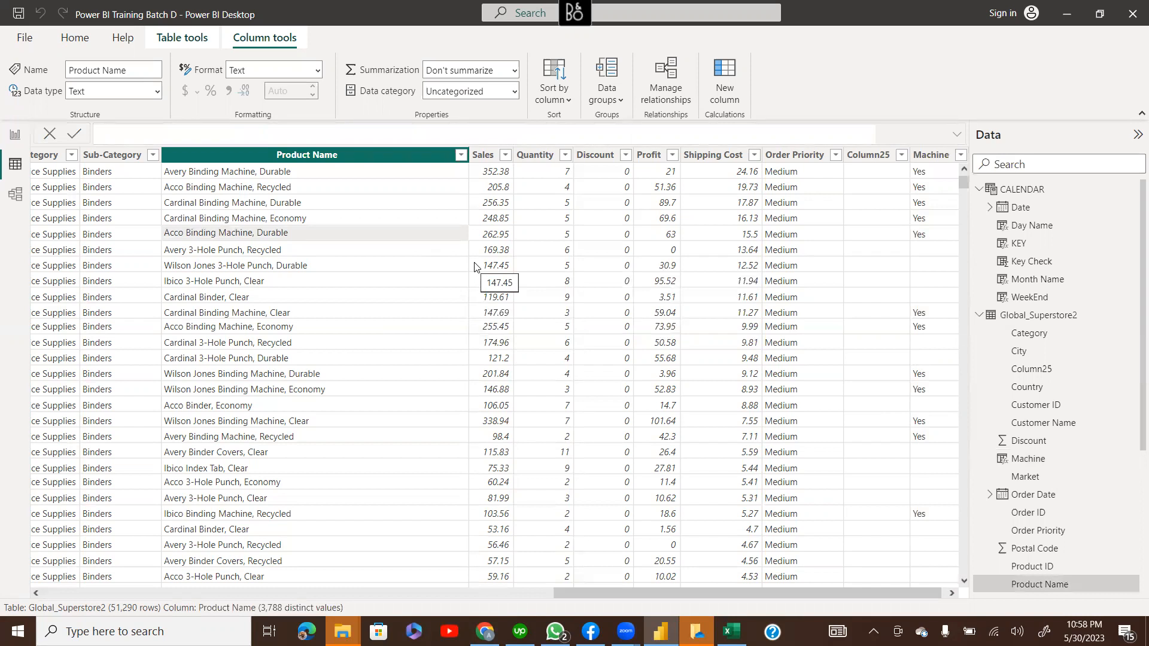
# Create a calculated column with the formula LEFT Values = LEFT(Global_Superstore2[Product Name],5)
pyautogui.click(187, 157)
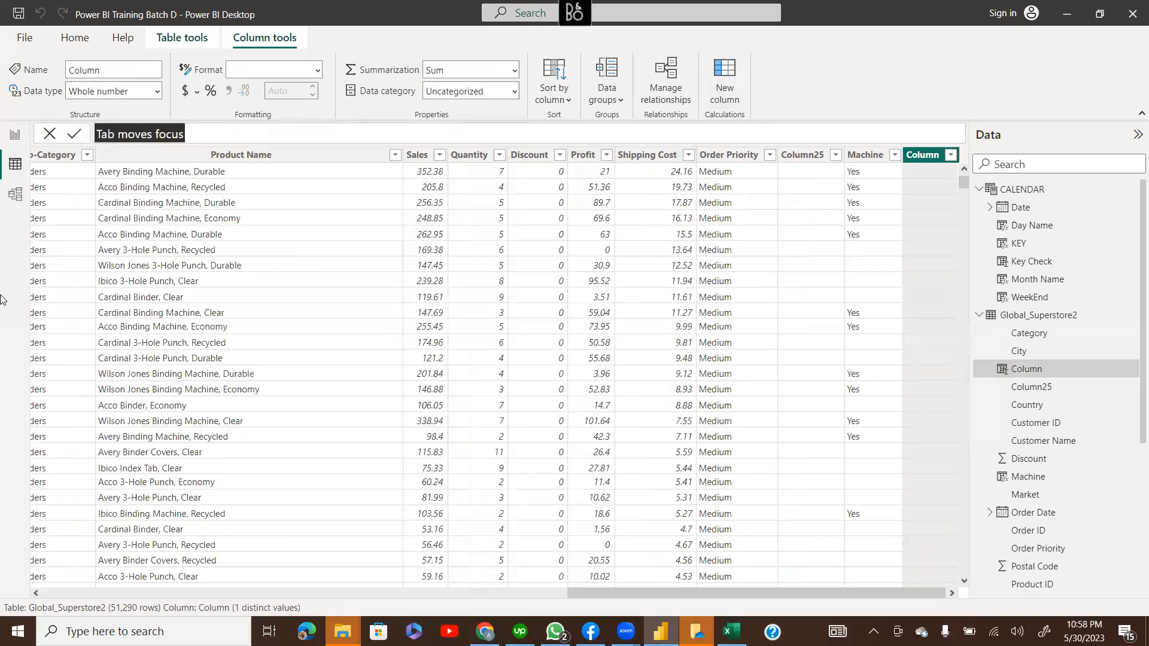
pyautogui.write('LEFT Values =')
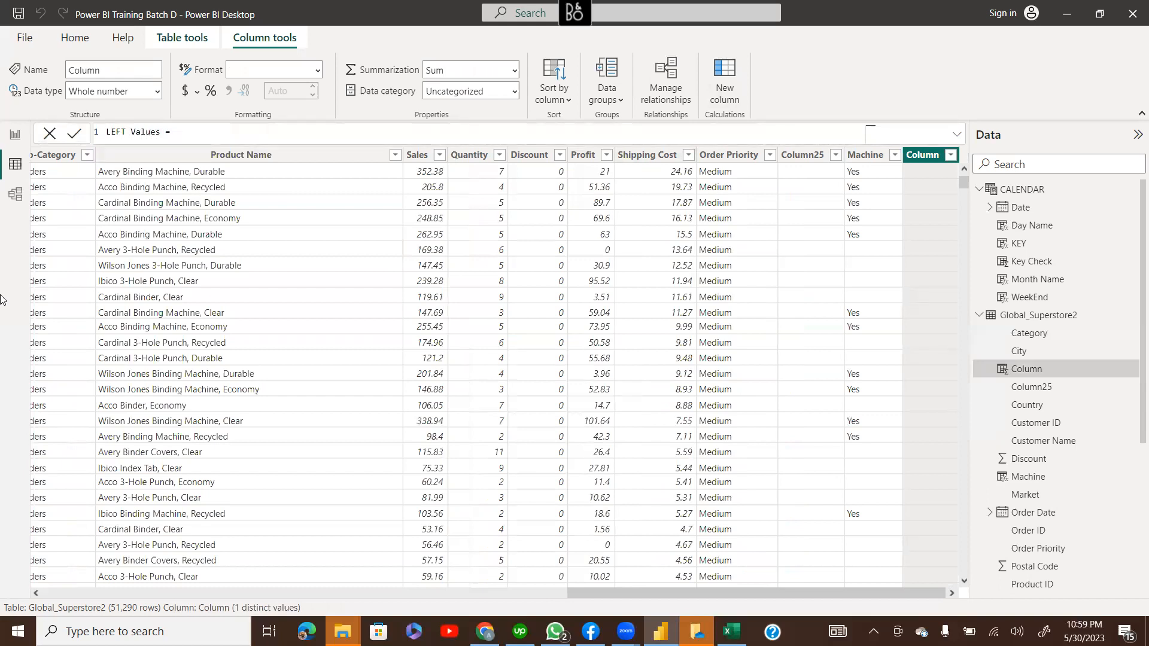
pyautogui.write(' LEFT(')
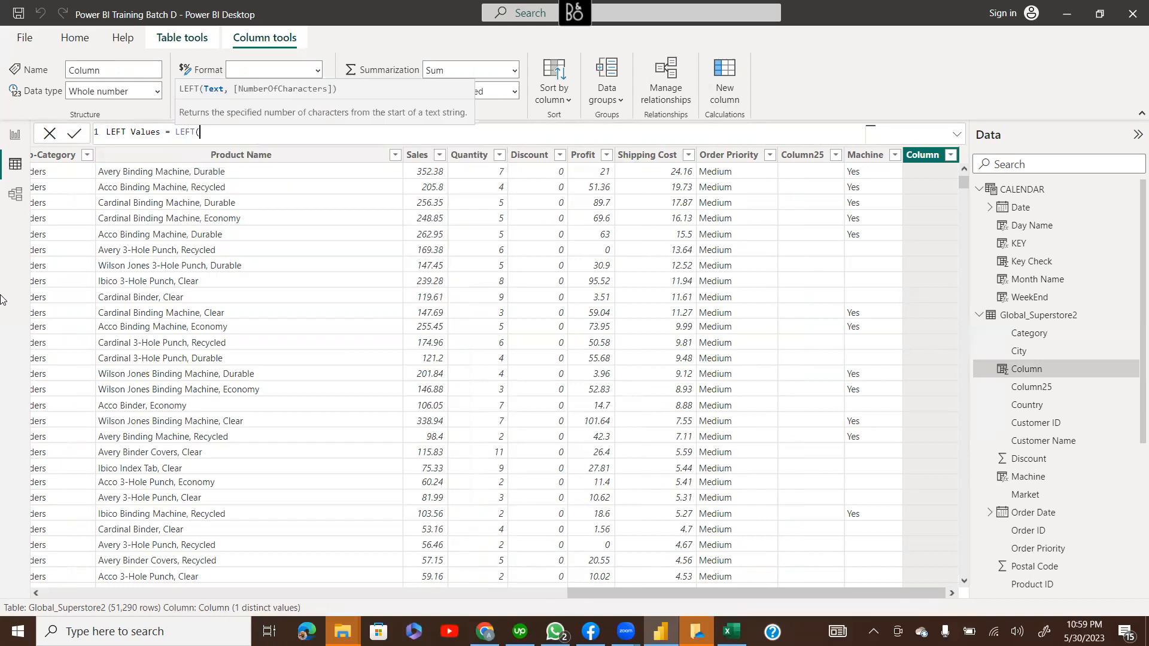
pyautogui.write('pro')
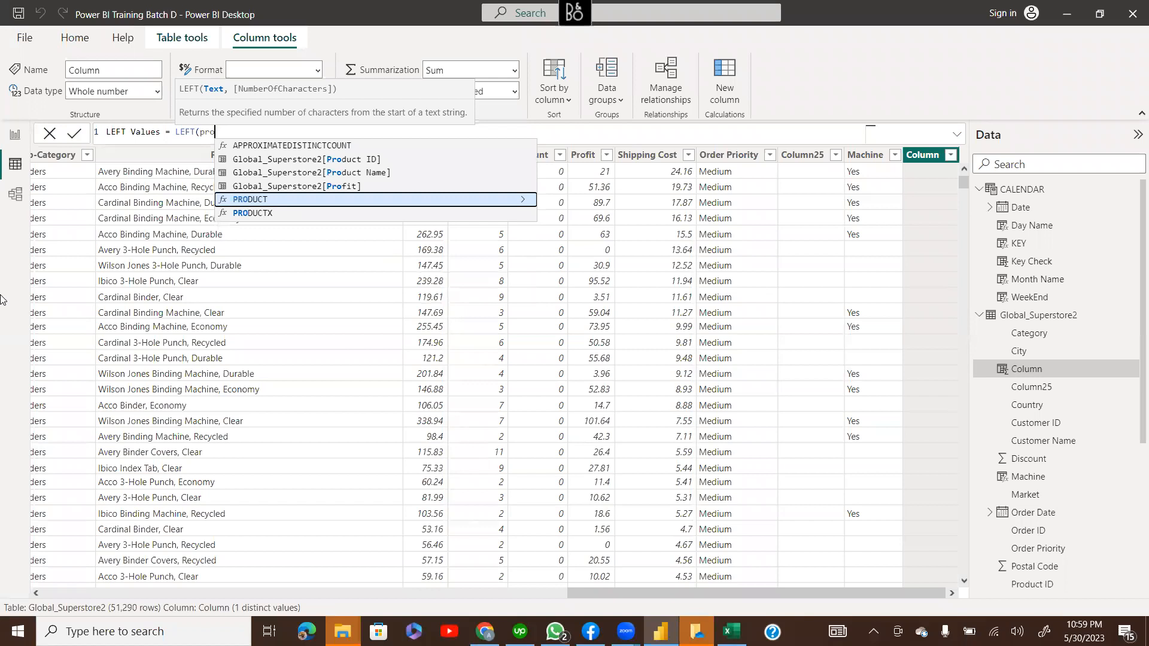
pyautogui.press('Up')
pyautogui.press('Up')
pyautogui.press('Tab')
pyautogui.write(',')
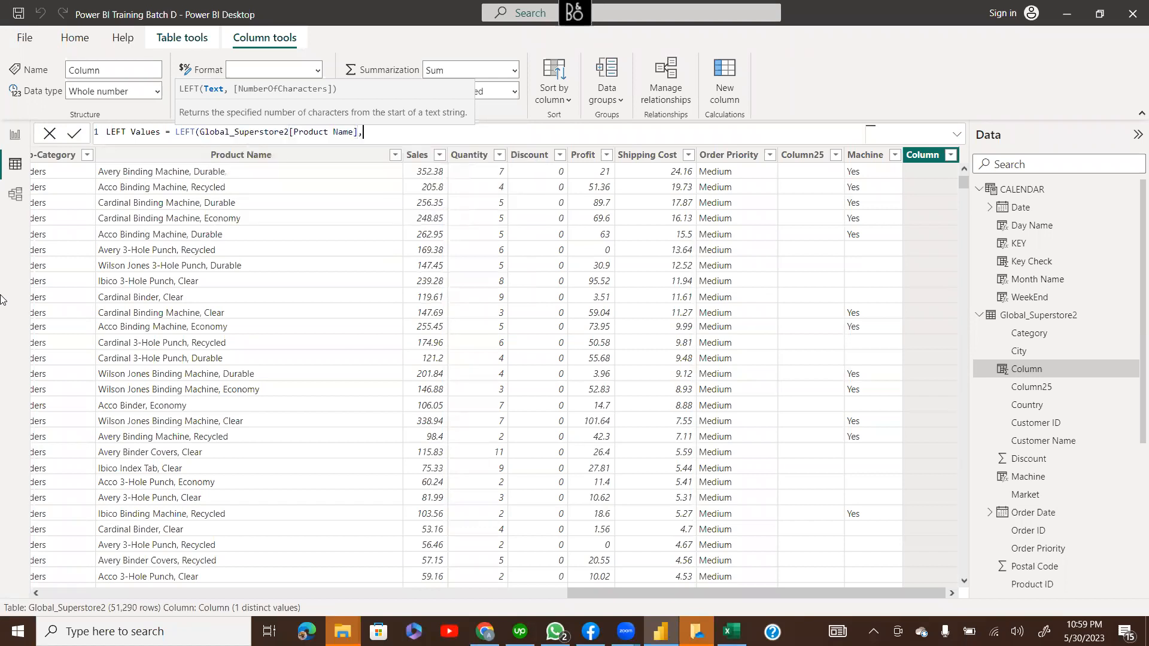
pyautogui.write('5)')
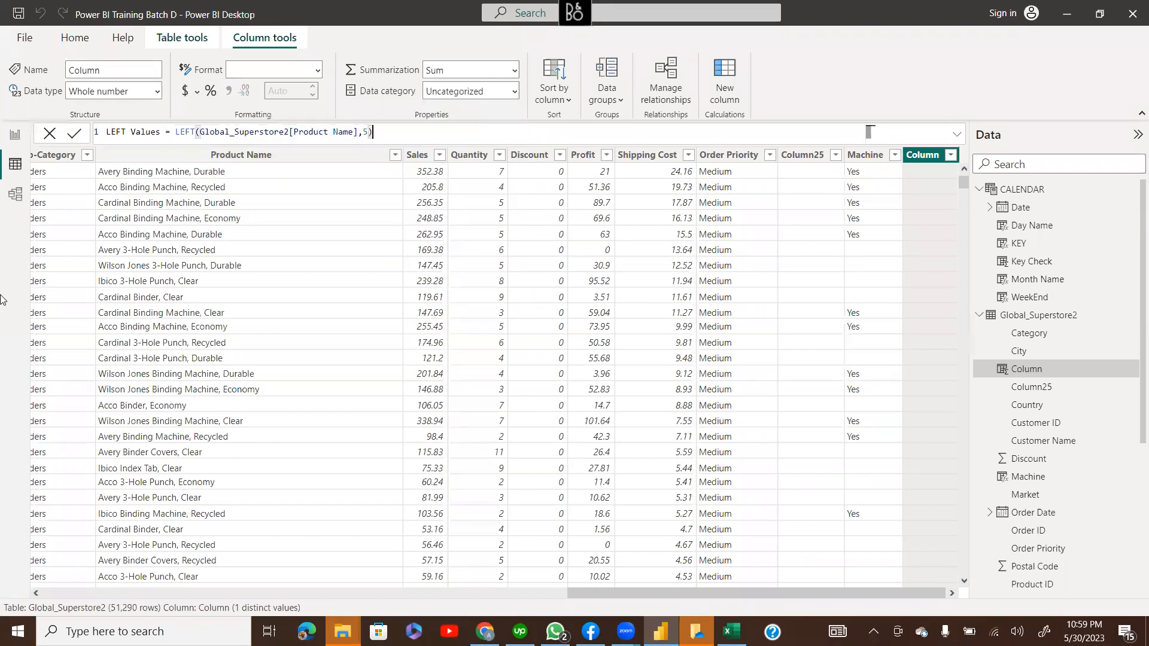
pyautogui.press('Return')
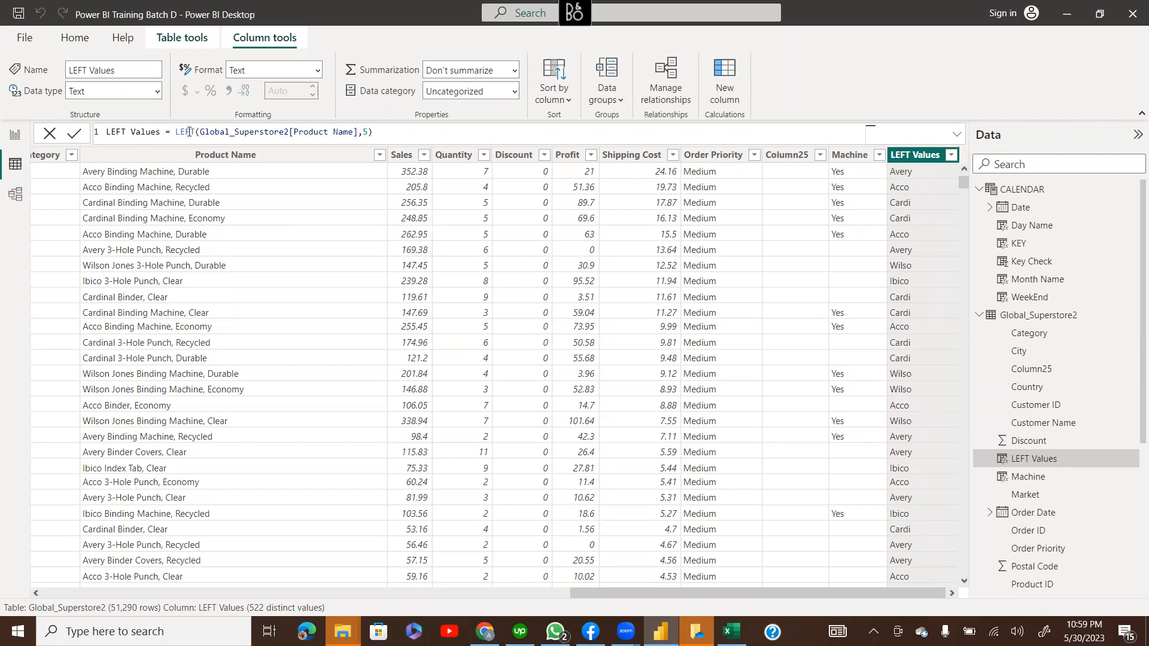
# Replace the LEFT function with RIGHT in the LEFT Values column's formula and look through the rows
pyautogui.moveTo(176, 129); pyautogui.dragTo(195, 134)
pyautogui.write('RIGHT')
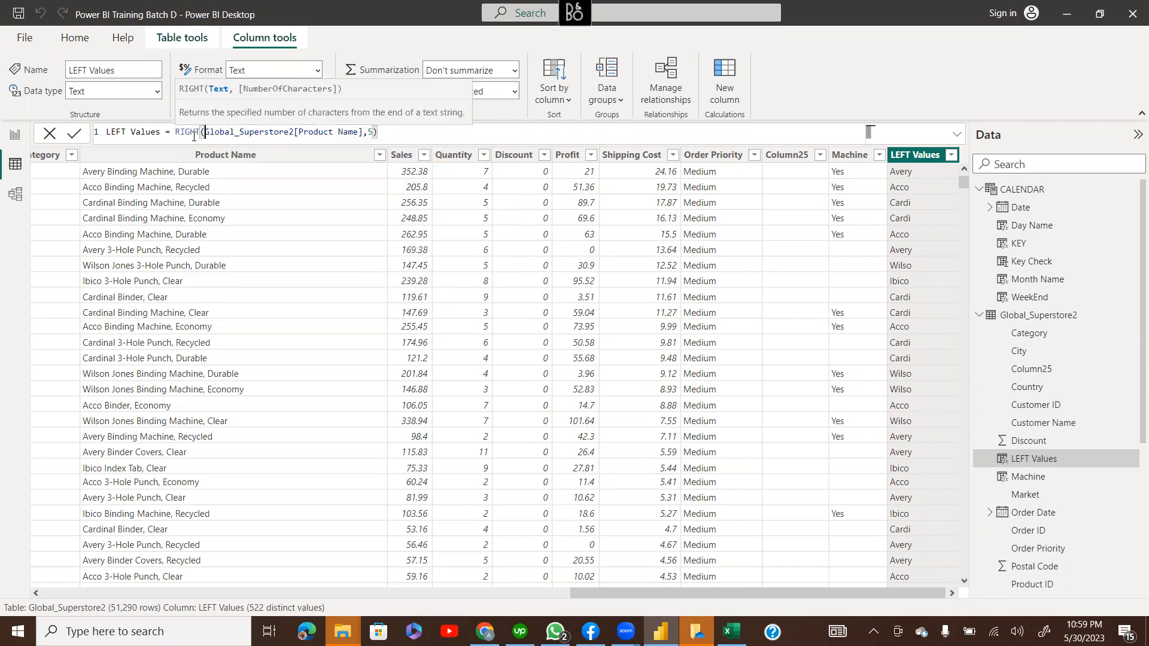
pyautogui.press('Return')
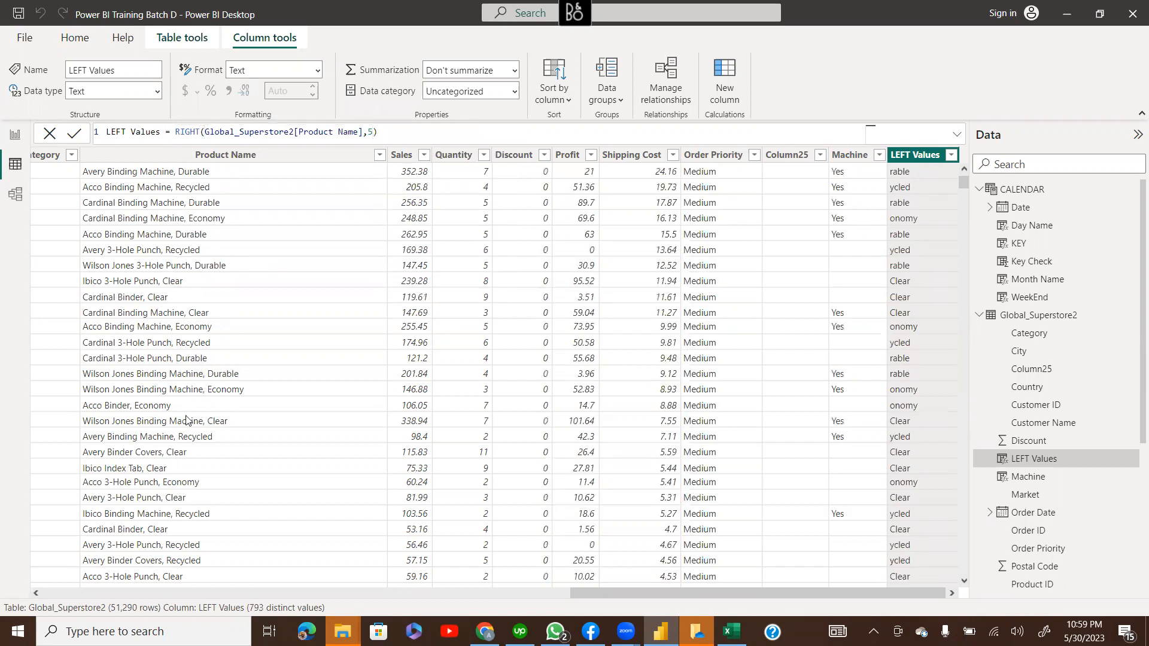
pyautogui.scroll(-2, 215, 438)
pyautogui.scroll(-4, 215, 438)
pyautogui.scroll(6, 215, 437)
# Change the LEFT Values formula to MID(Global_Superstore2[Product Name],6,10)
pyautogui.doubleClick(182, 133)
pyautogui.write('MID')
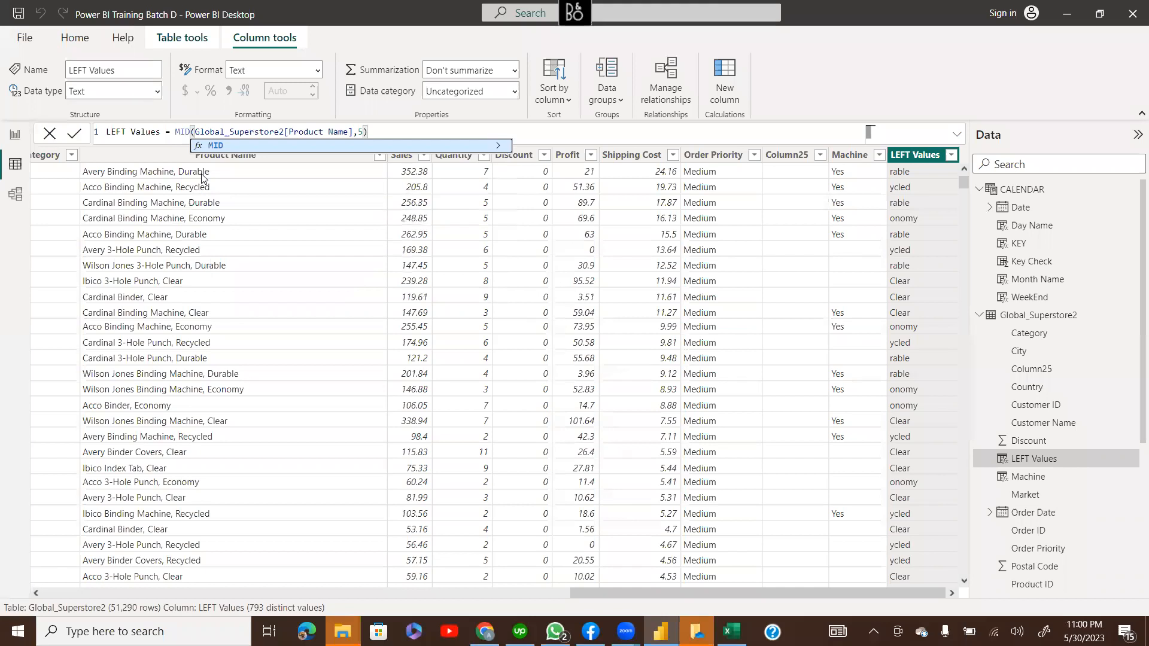
pyautogui.click(364, 132)
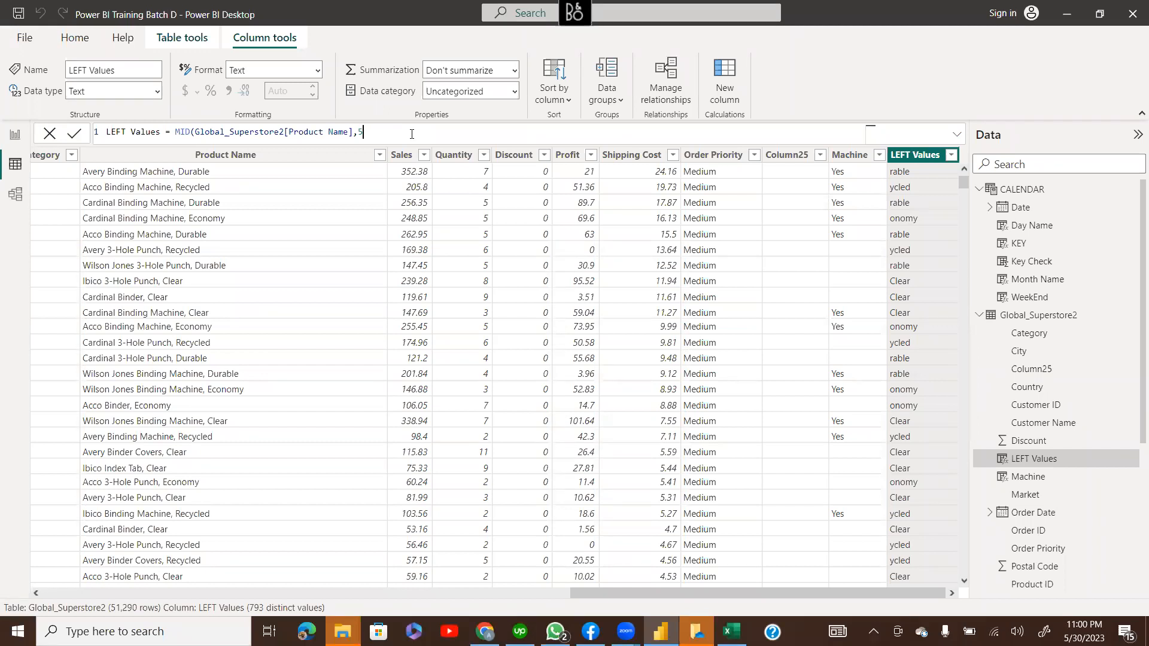
pyautogui.press('BackSpace')
pyautogui.write('6')
pyautogui.write(',10')
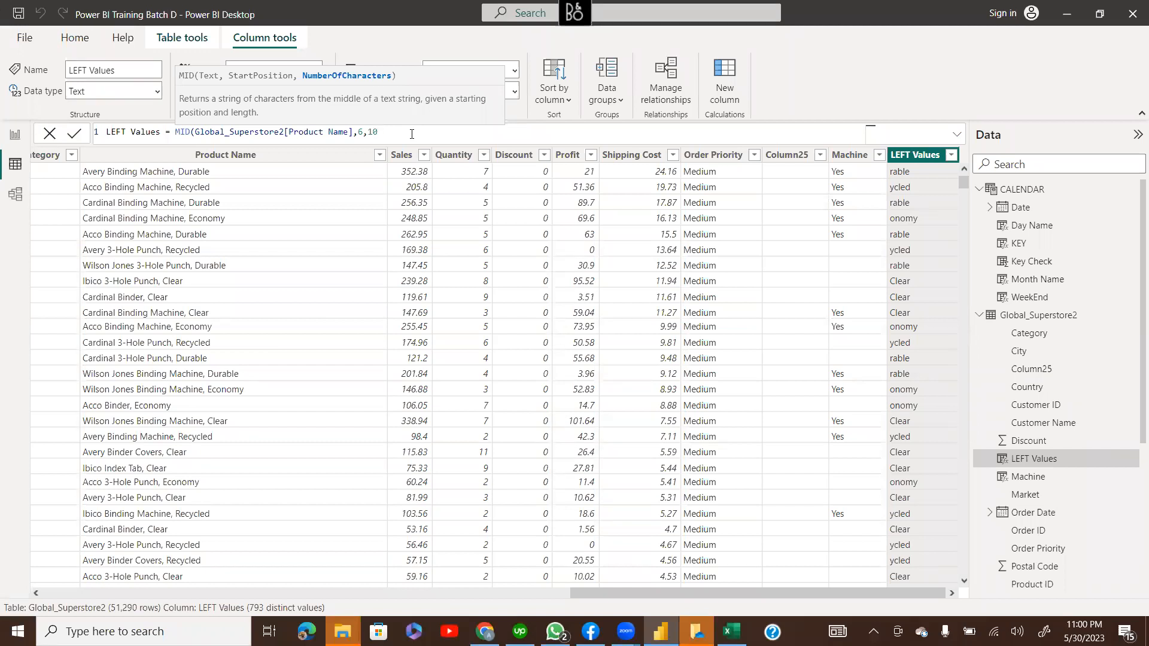
pyautogui.write(')')
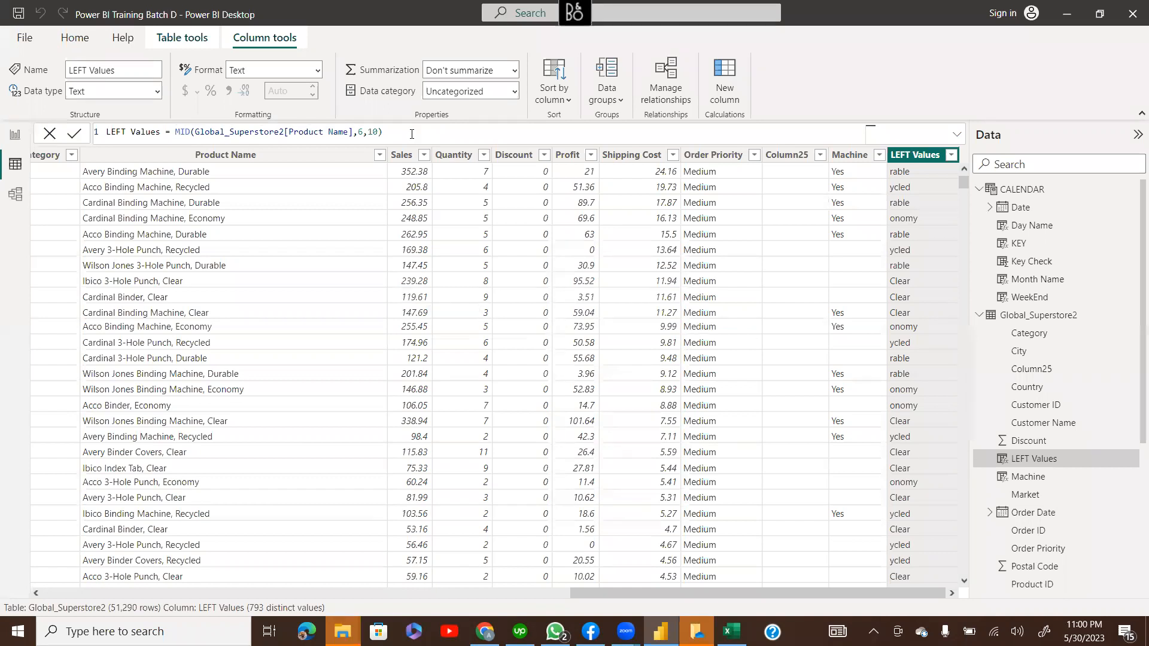
pyautogui.press('Return')
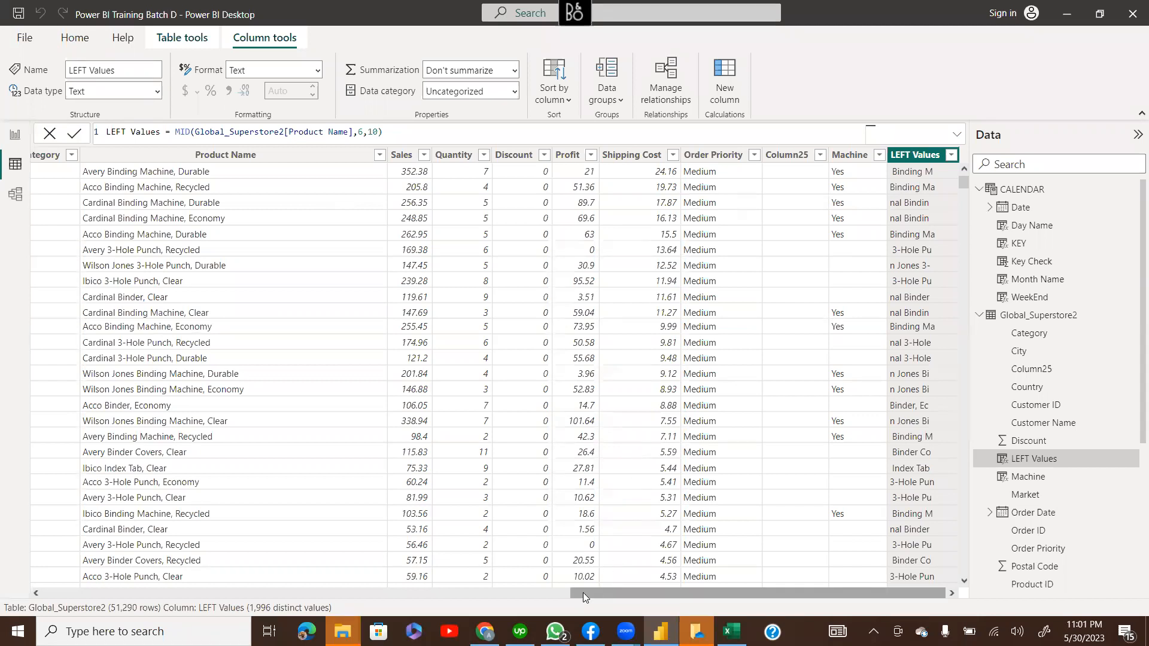
# Examine the Global_Superstore2 table's columns and compare the formulas of the Machine and LEFT Values columns
pyautogui.hscroll(-15, 298, 541)
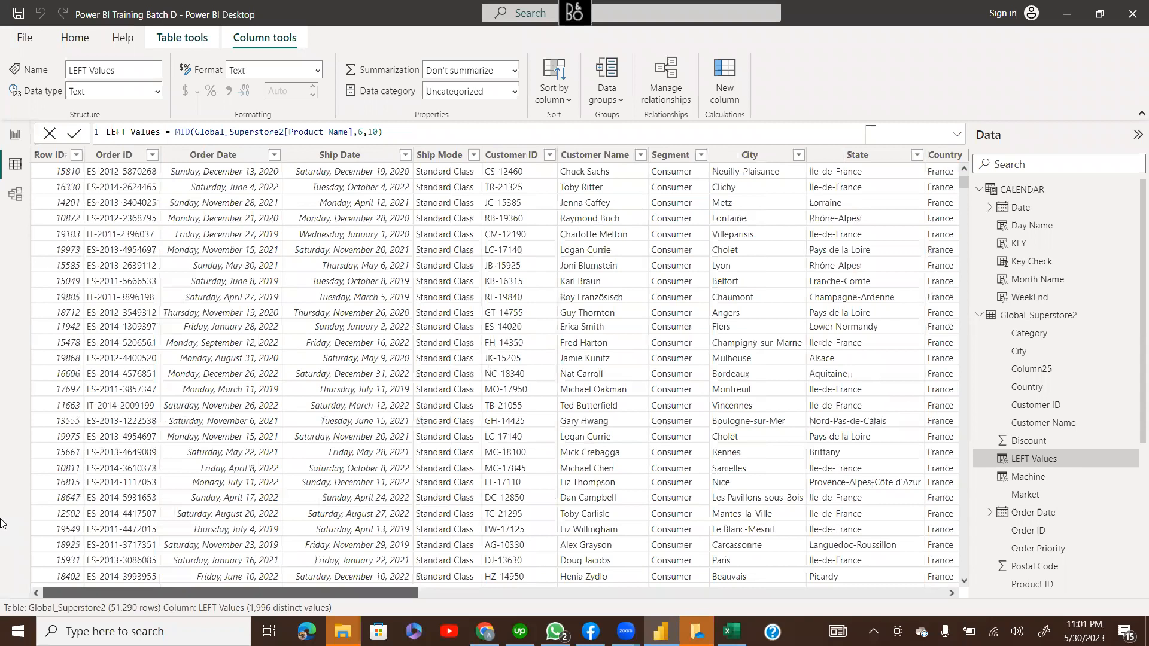
pyautogui.hscroll(15, 775, 535)
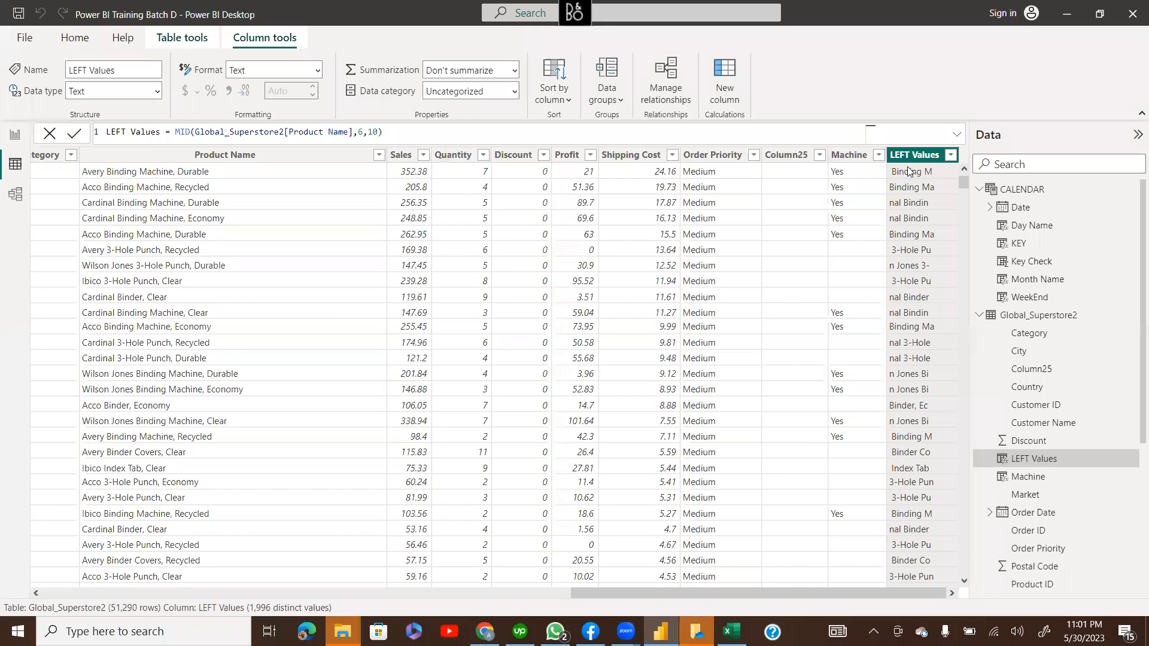
pyautogui.click(865, 178)
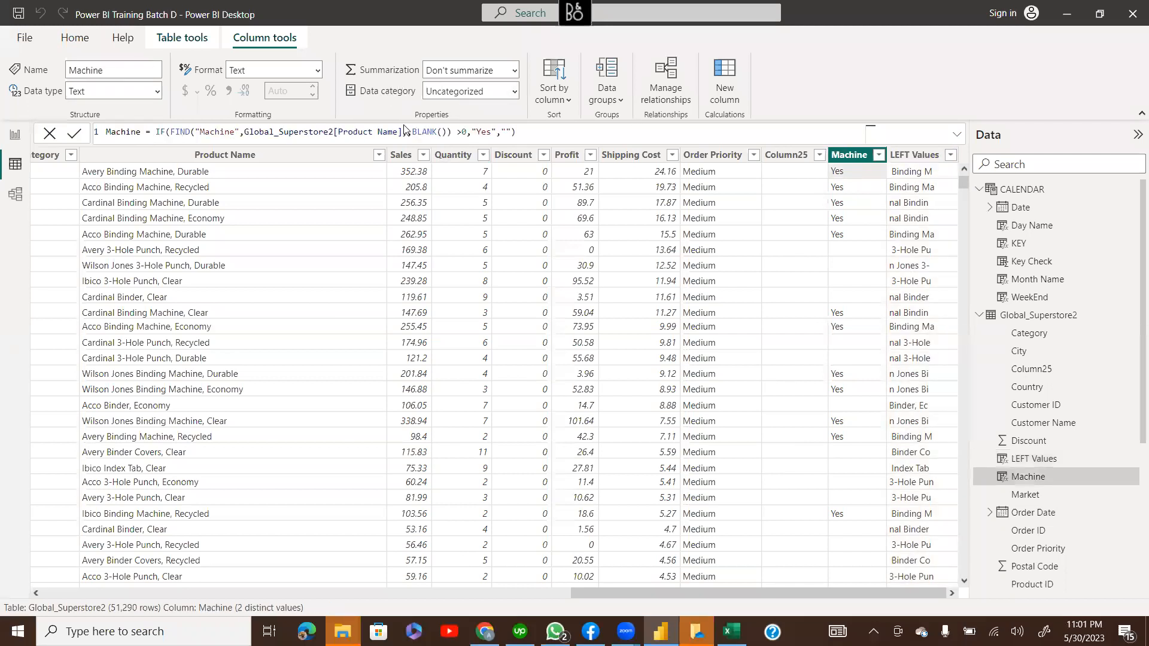
pyautogui.click(897, 176)
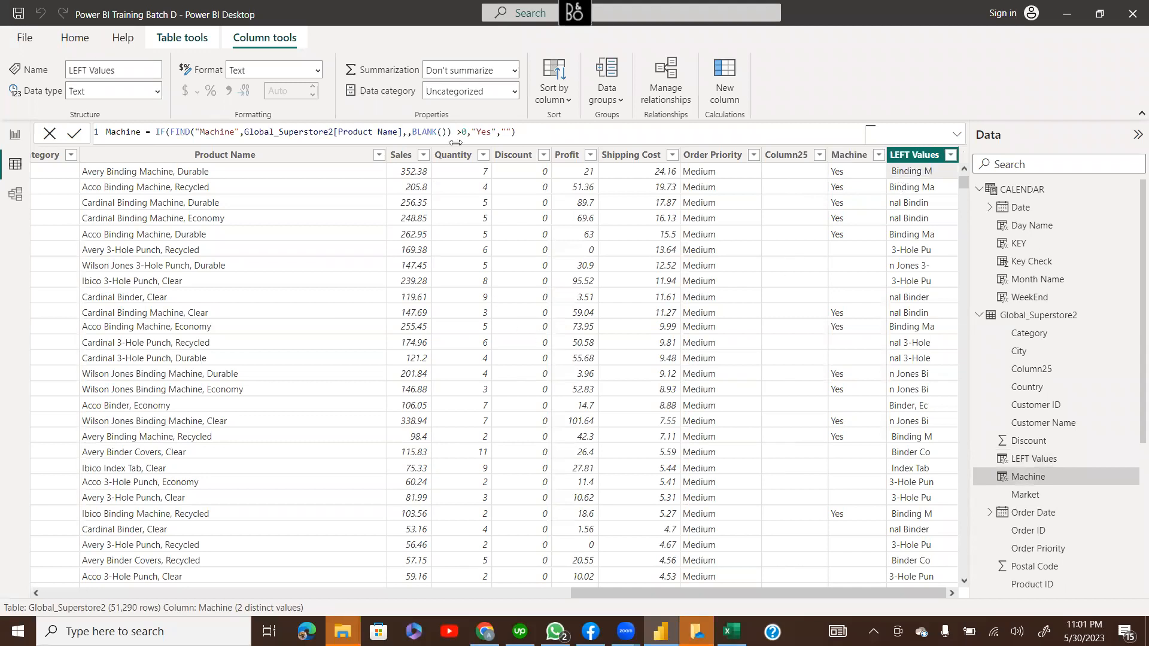
pyautogui.tripleClick(369, 136)
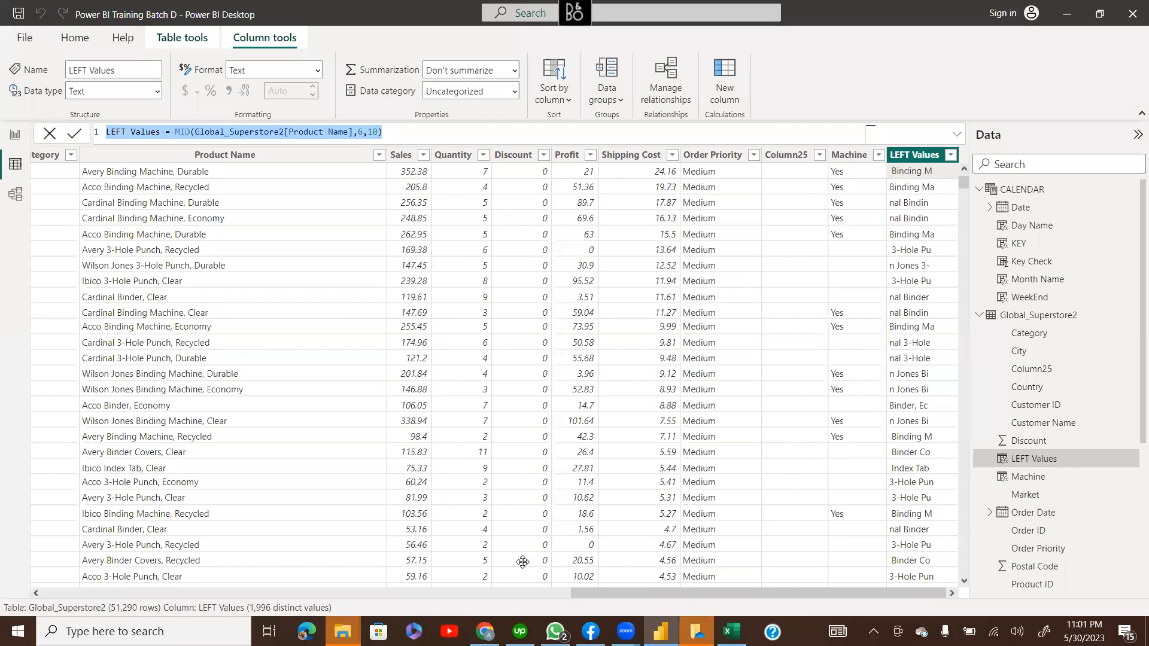
pyautogui.click(522, 562)
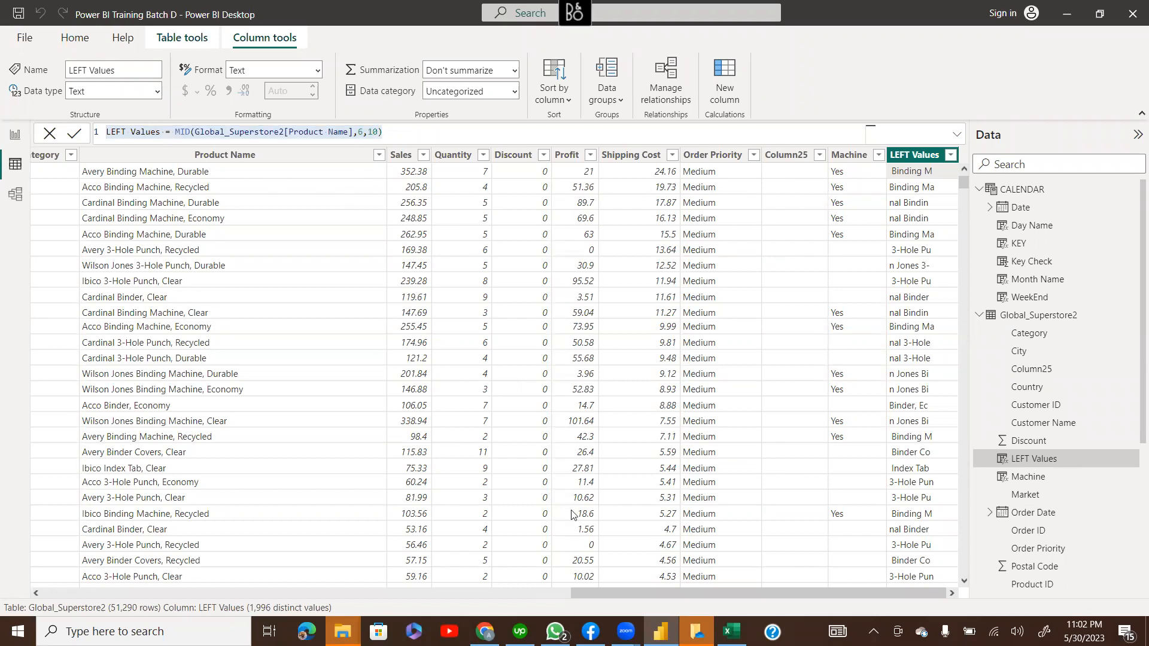
pyautogui.moveTo(589, 591); pyautogui.dragTo(3, 542)
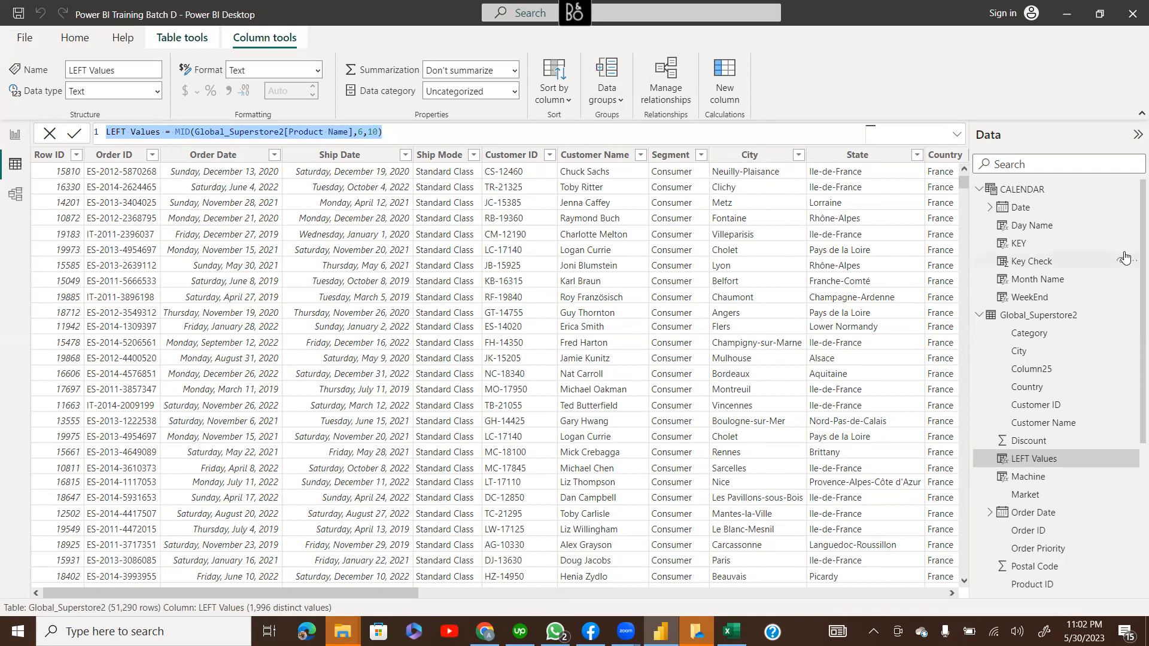
# Create a calculated table named Dynamic Table and begin its formula with the SUMMARIZECOLUMNS function
pyautogui.click(1017, 318)
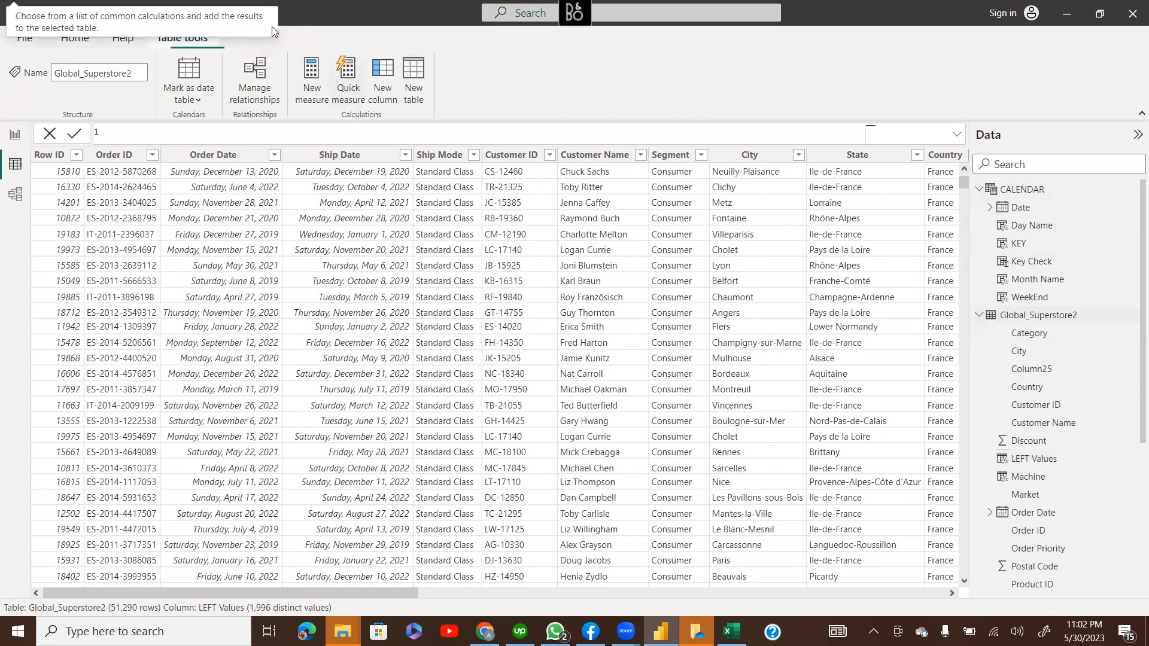
pyautogui.click(412, 69)
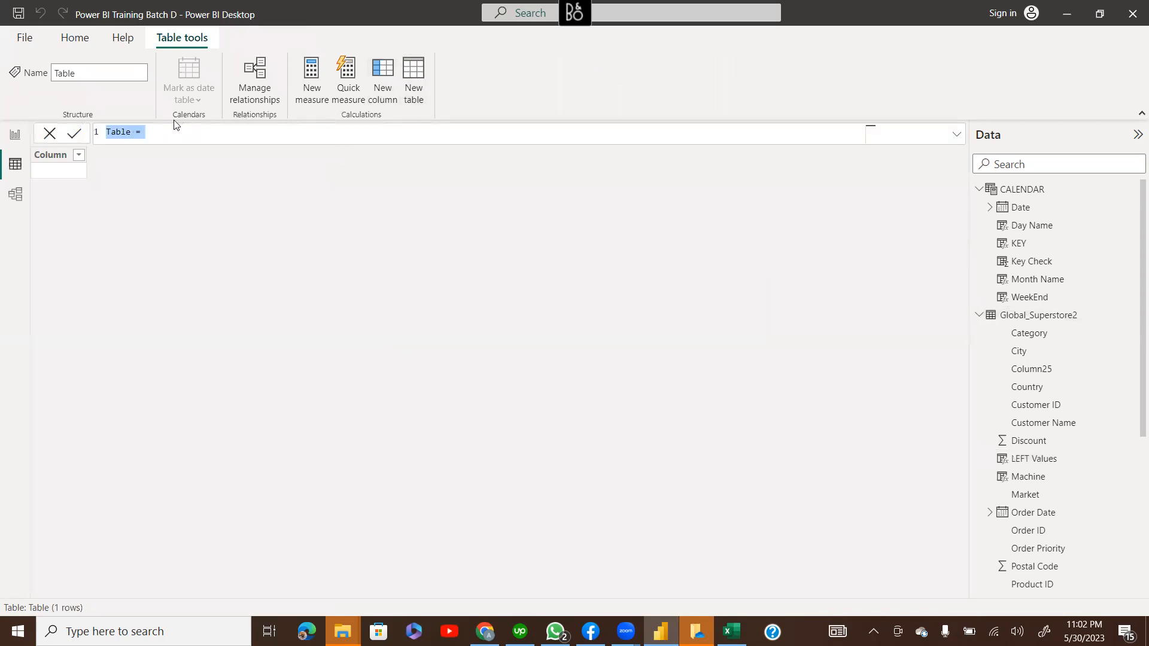
pyautogui.doubleClick(120, 132)
pyautogui.write('Dynamic Table')
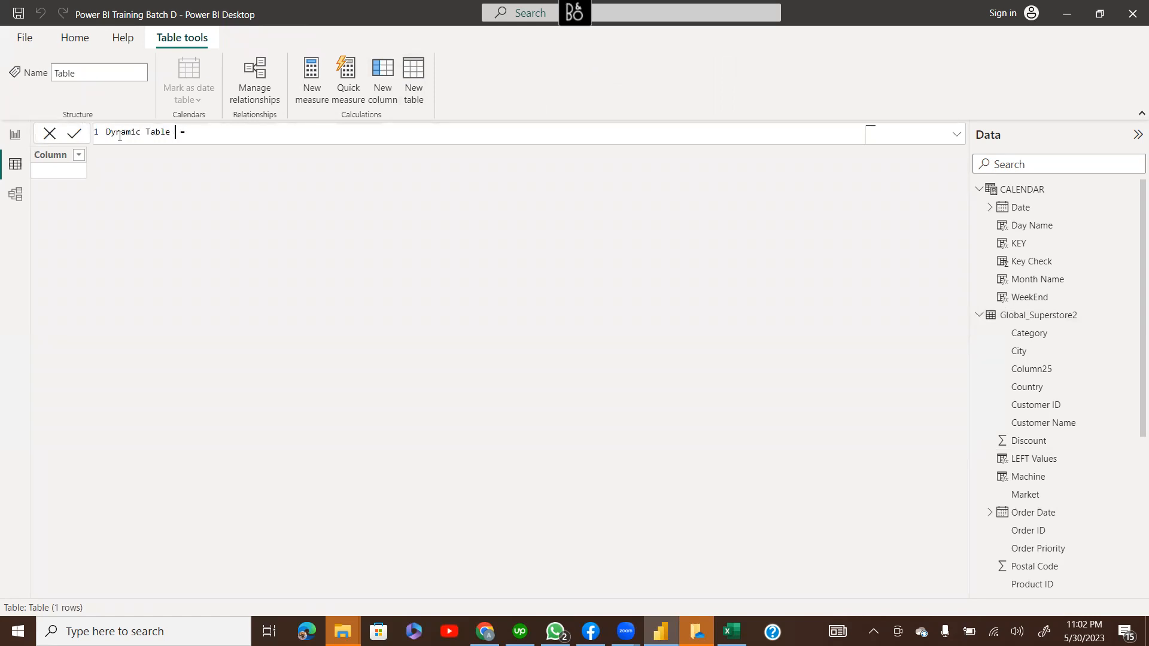
pyautogui.press('BackSpace')
pyautogui.write('sum')
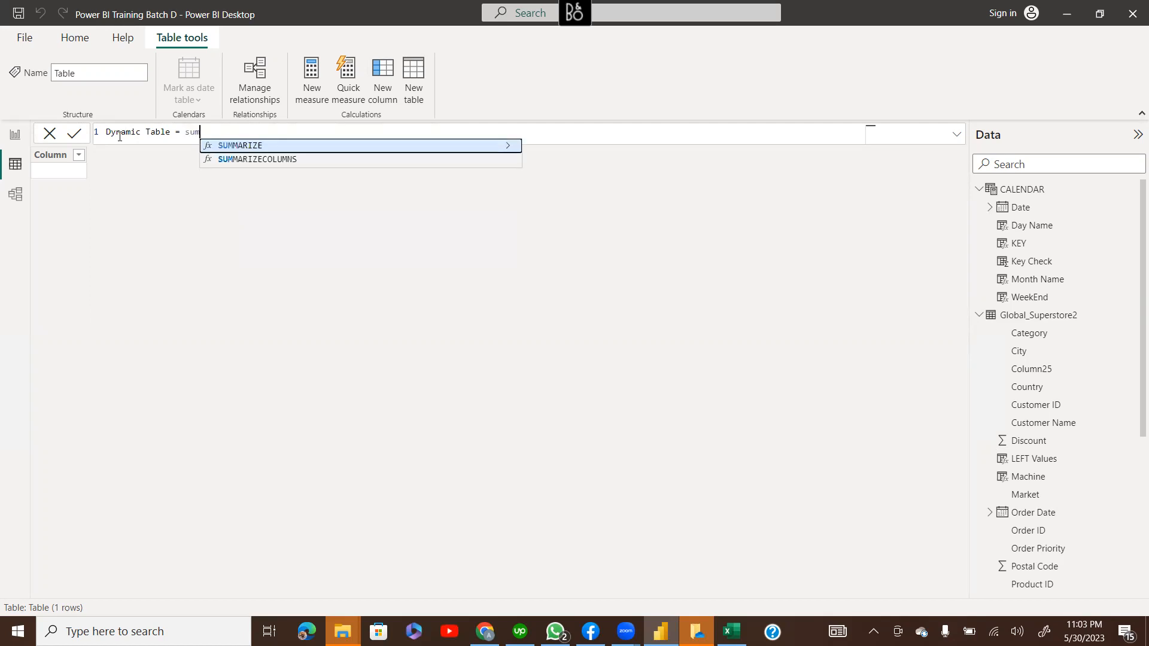
pyautogui.press('Down')
pyautogui.press('Tab')
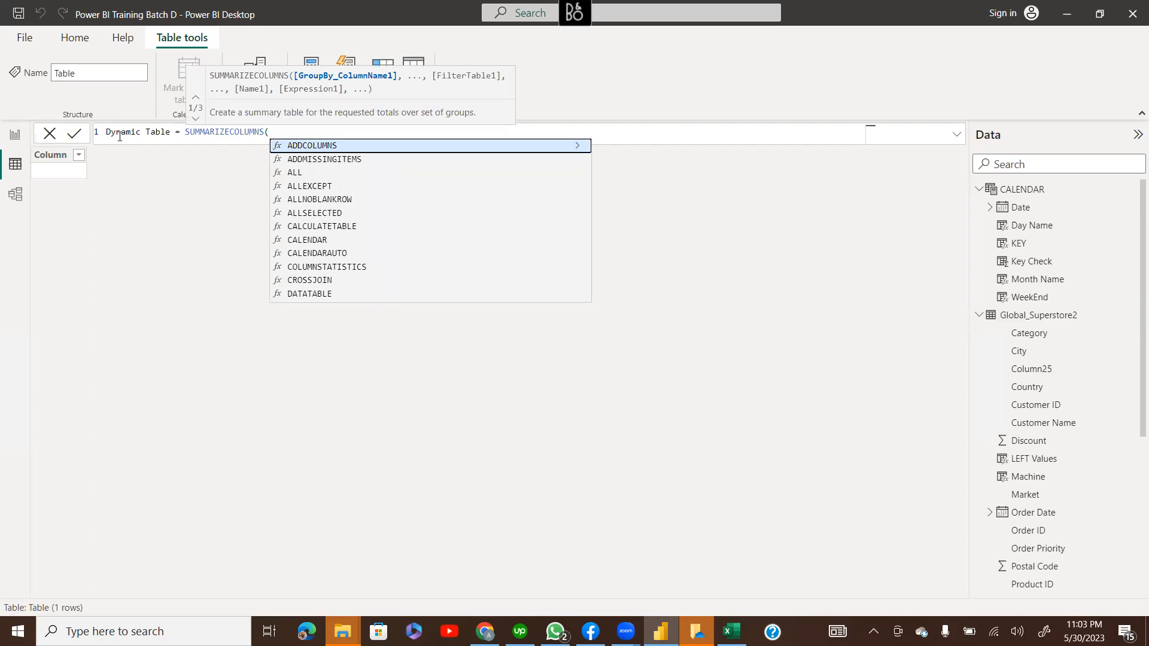
# Add Global_Superstore2[Order Date] as the first grouping column in the SUMMARIZECOLUMNS formula
pyautogui.write('glo')
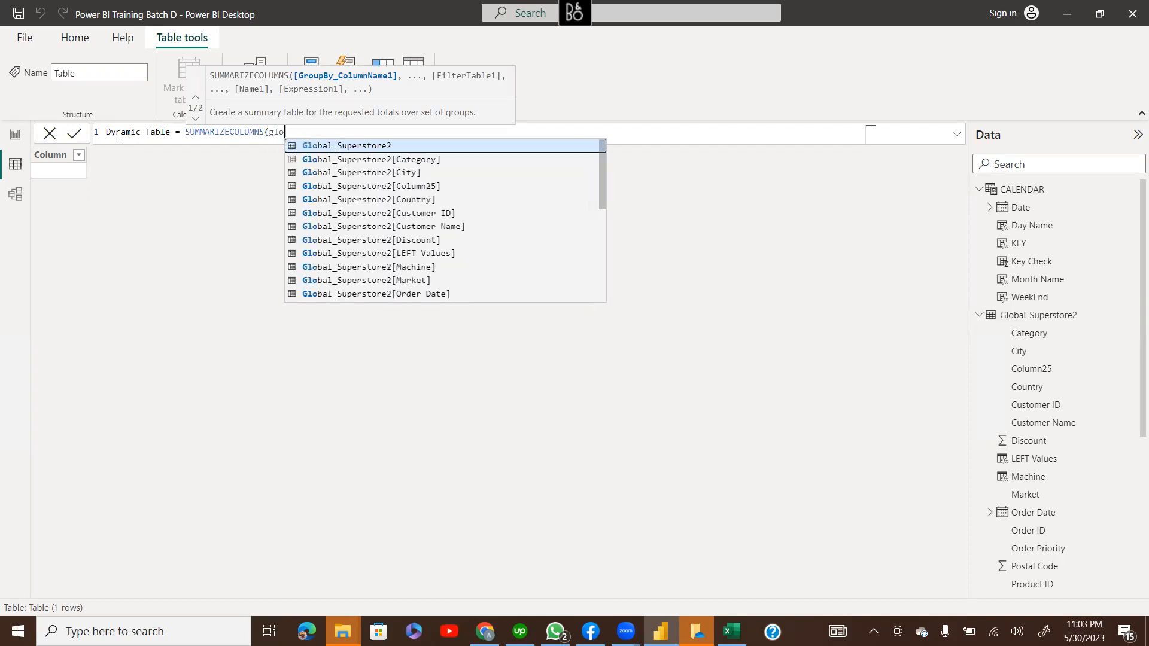
pyautogui.press('Down')
pyautogui.press('Down')
pyautogui.press('Down')
pyautogui.press('Down')
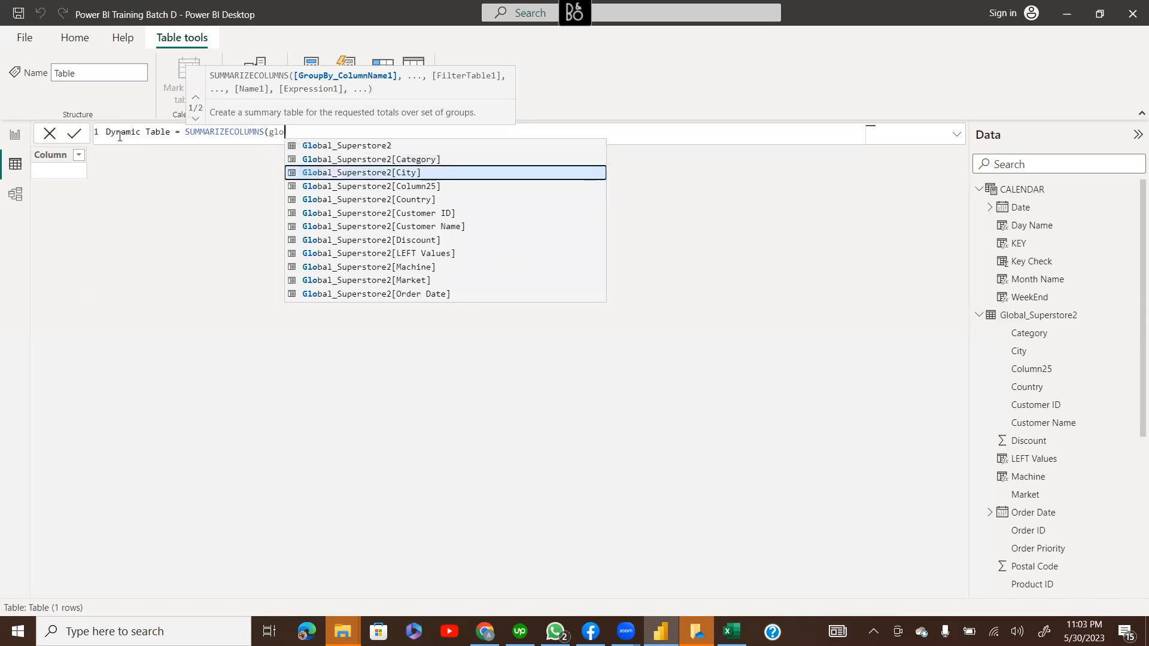
pyautogui.press('Down')
pyautogui.press('Down')
pyautogui.press('Down')
pyautogui.press('Down')
pyautogui.press('Down')
pyautogui.press('Down')
pyautogui.press('Down')
pyautogui.press('Down')
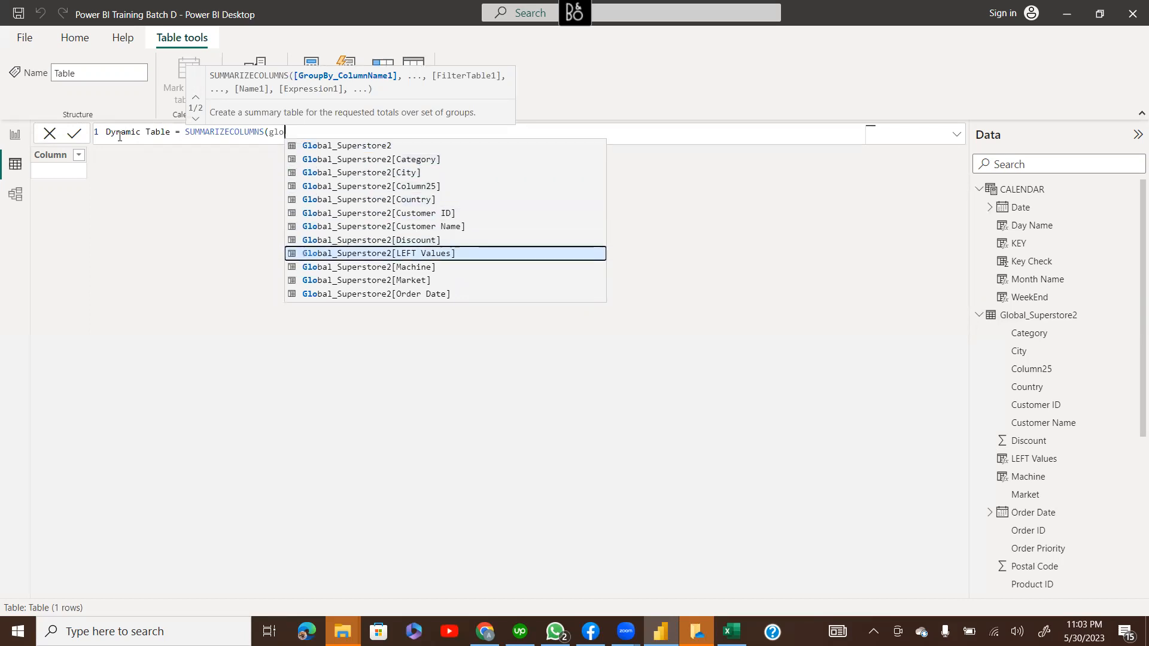
pyautogui.press('Up')
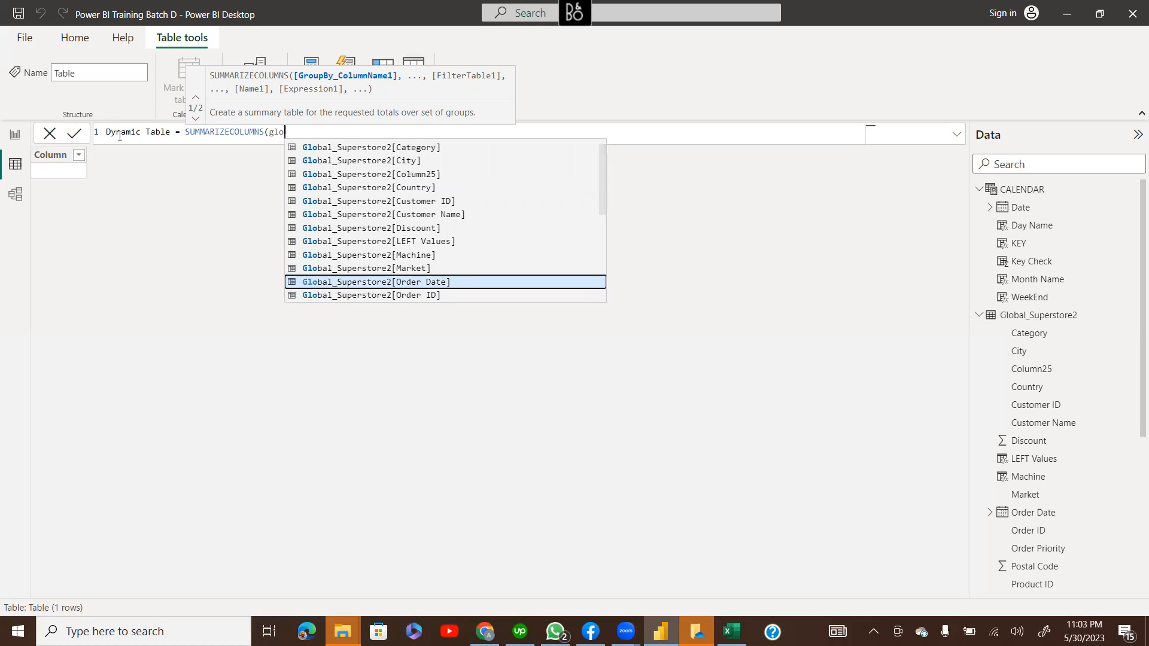
pyautogui.press('Tab')
pyautogui.write(',')
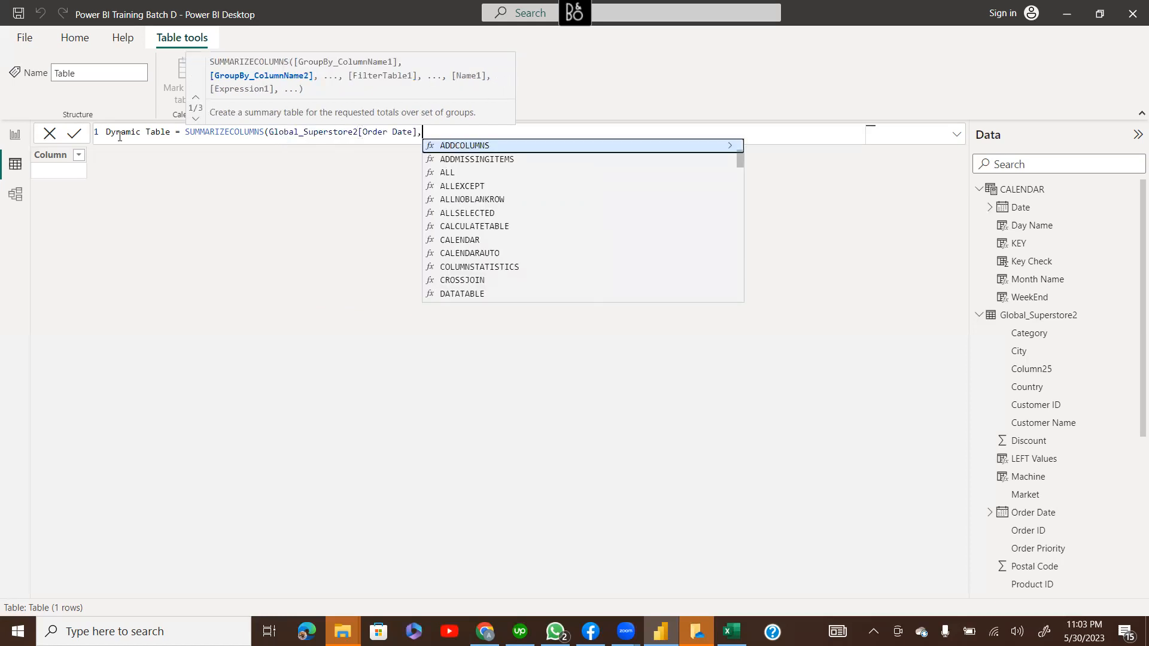
# Add Global_Superstore2[Product Name] as the second grouping column in the SUMMARIZECOLUMNS formula
pyautogui.write('glo')
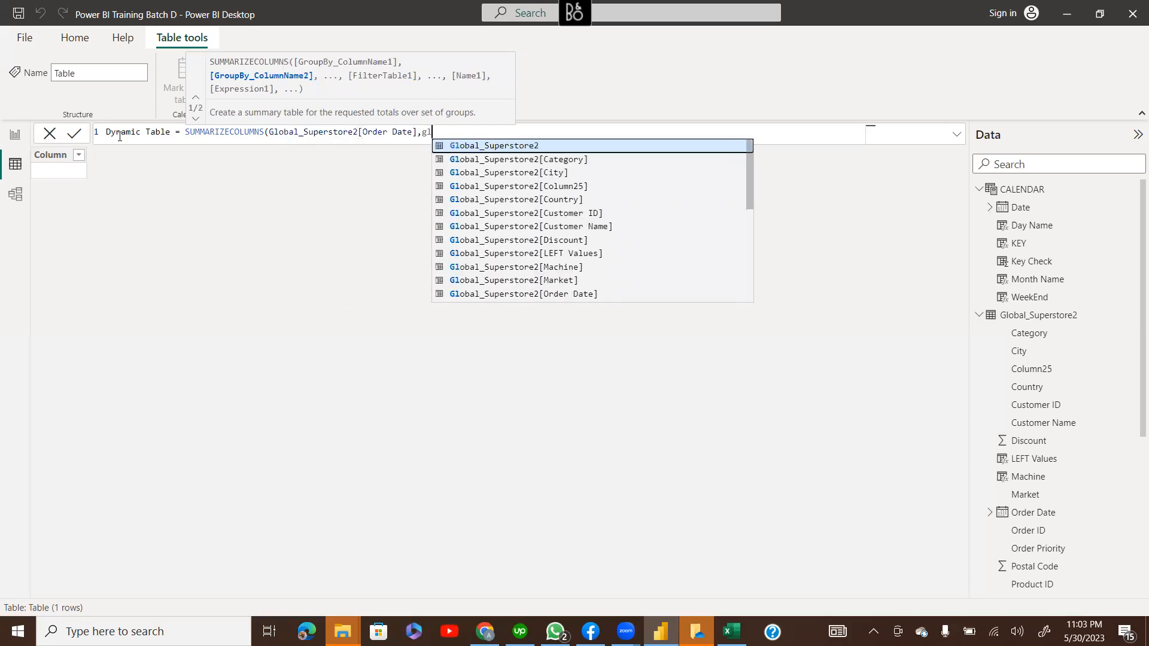
pyautogui.press('Down')
pyautogui.press('Down')
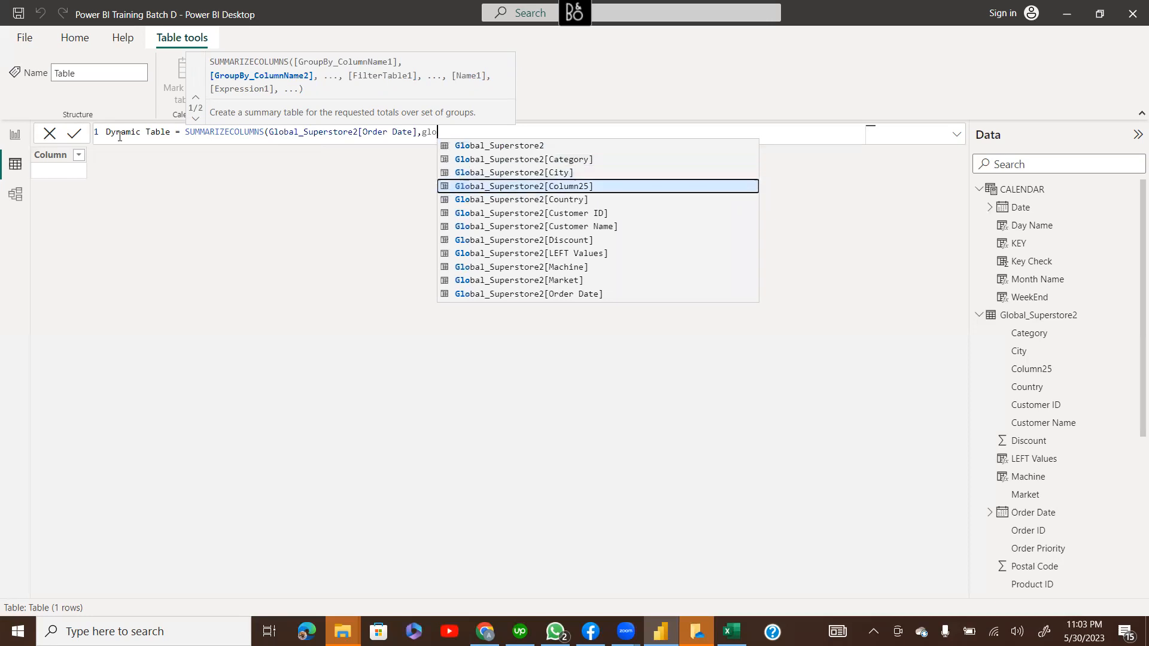
pyautogui.press('Down')
pyautogui.press('Down')
pyautogui.press('Down')
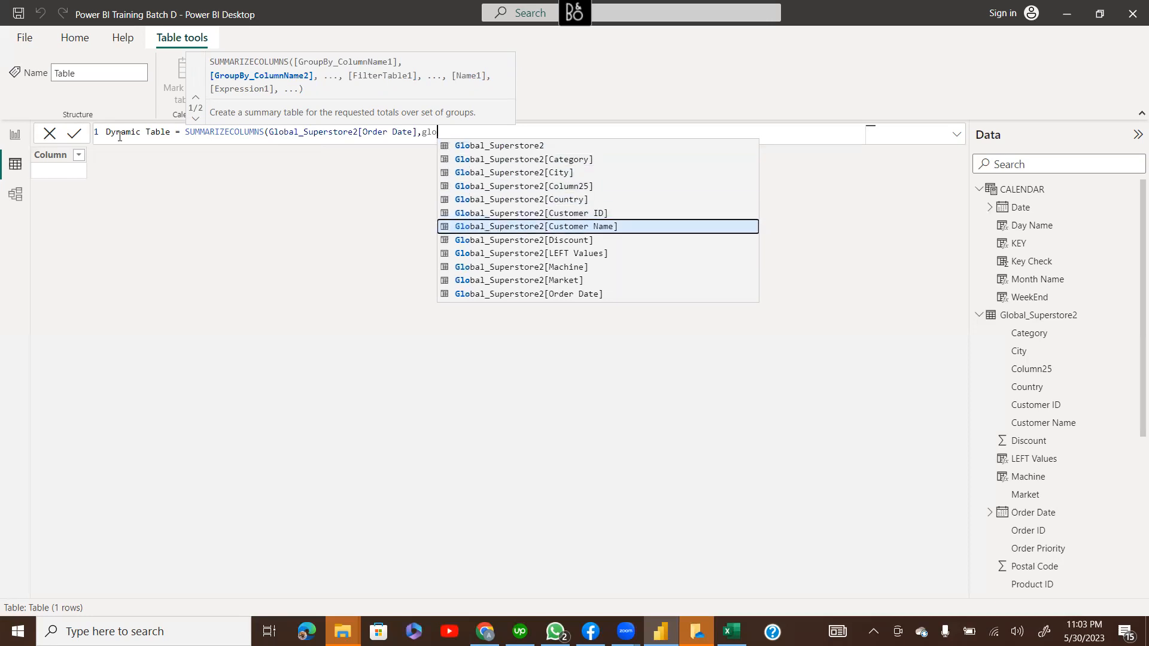
pyautogui.press('Down')
pyautogui.press('Down')
pyautogui.press('Down')
pyautogui.press('Down')
pyautogui.press('Down')
pyautogui.press('Down')
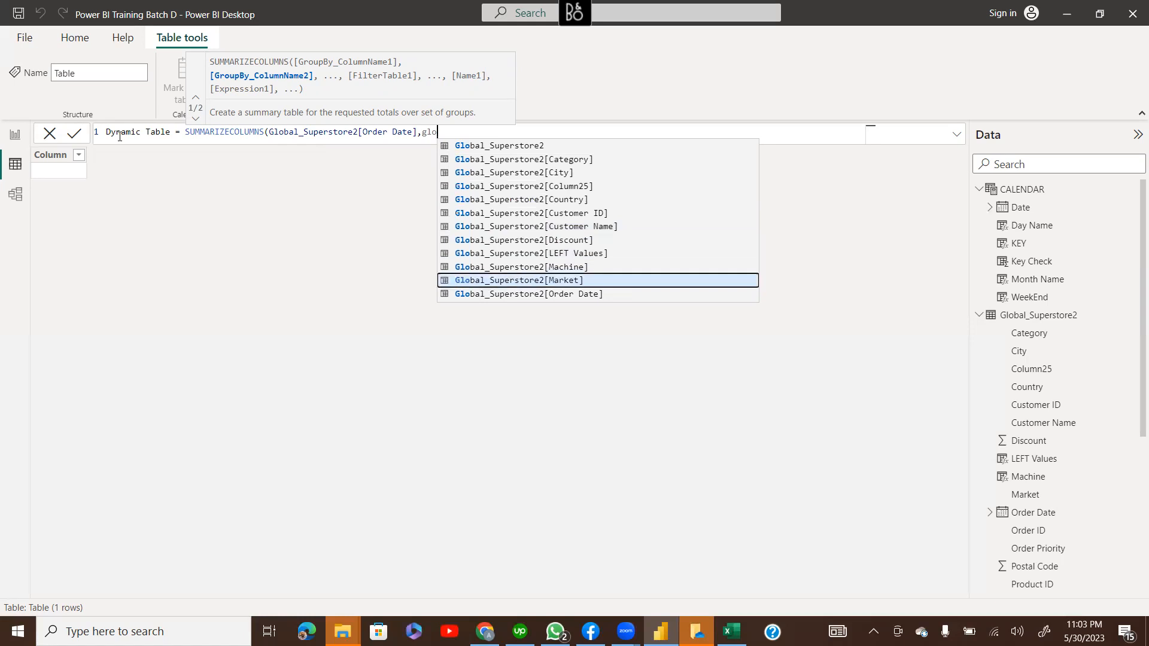
pyautogui.press('Down')
pyautogui.press('Down')
pyautogui.press('Down')
pyautogui.press('Down')
pyautogui.press('Down')
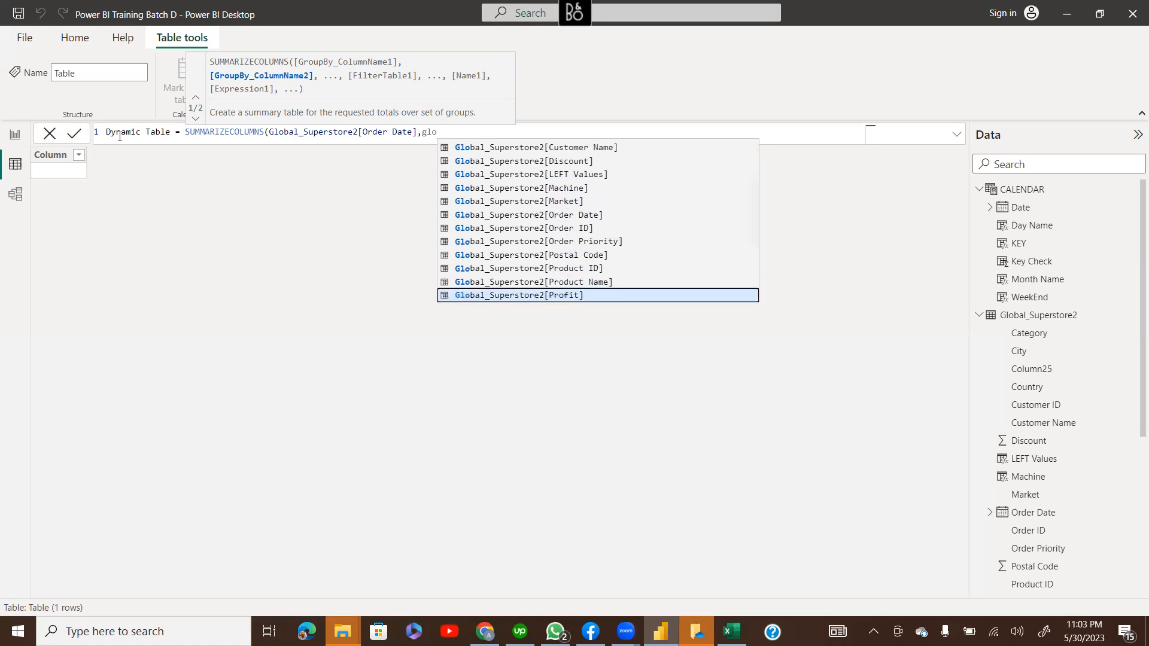
pyautogui.press('Up')
pyautogui.press('Tab')
pyautogui.write(',')
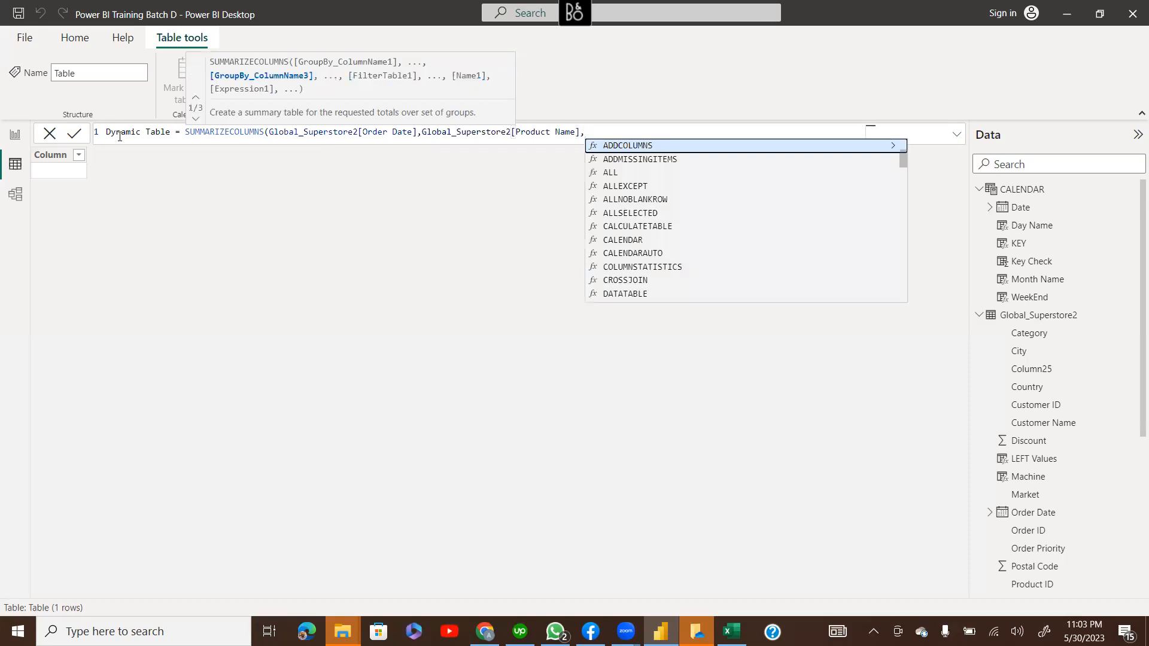
# Complete the Dynamic Table formula with Global_Superstore2[Segment] as the third grouping column and view the Segment column's filter values
pyautogui.write('seg')
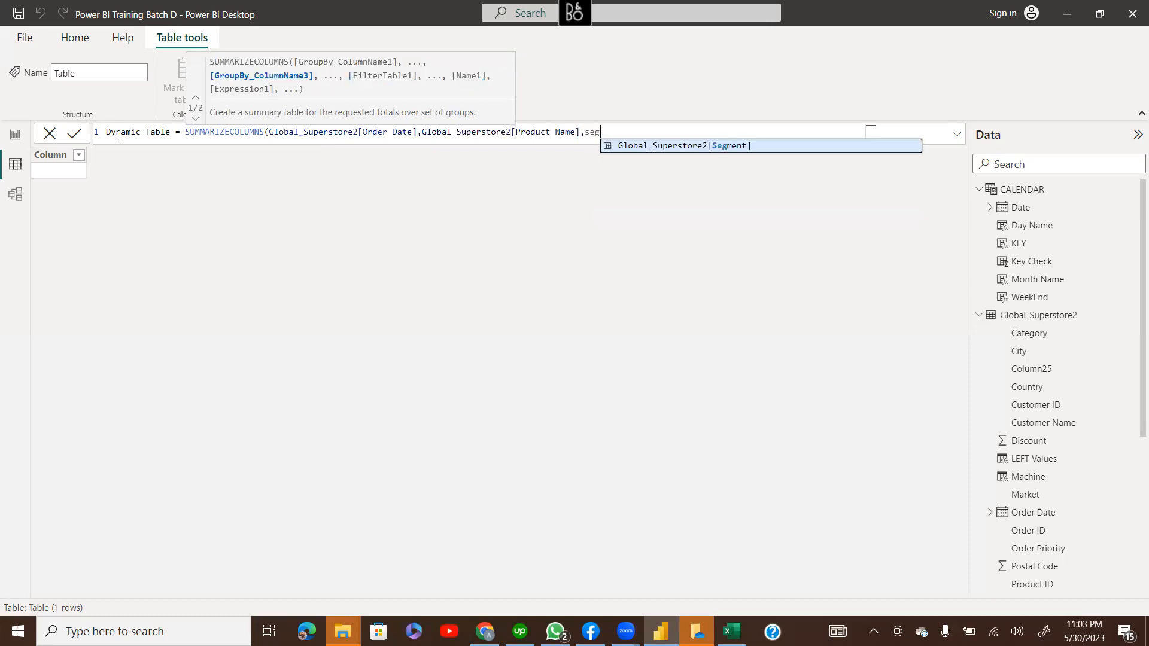
pyautogui.press('Tab')
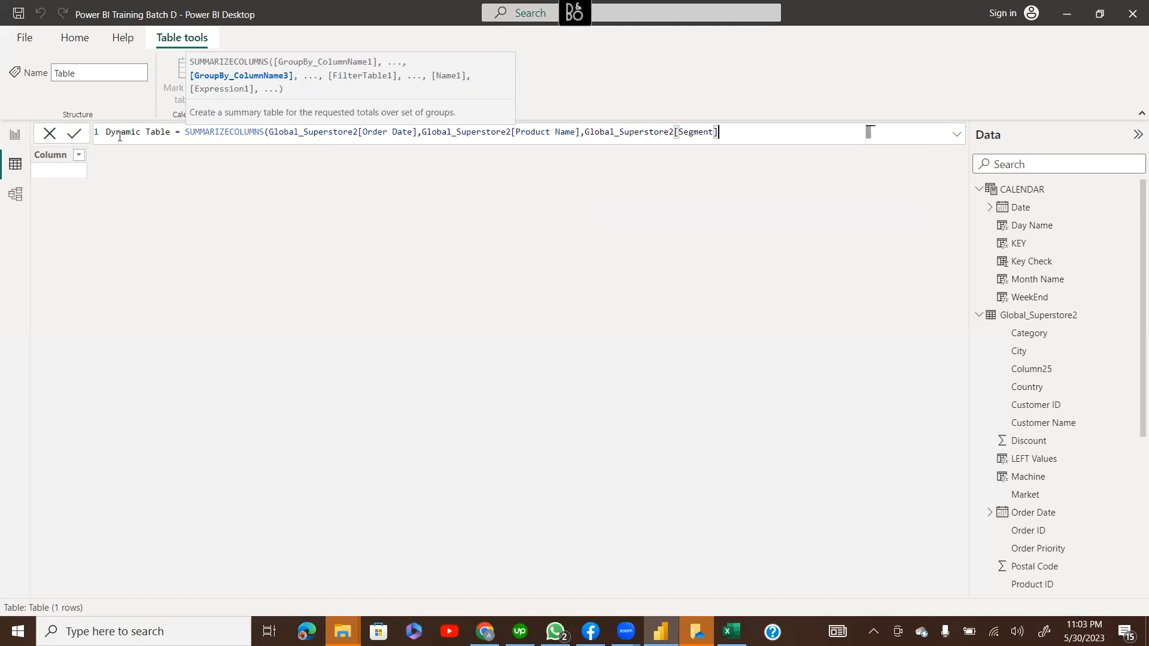
pyautogui.write(')')
pyautogui.press('Return')
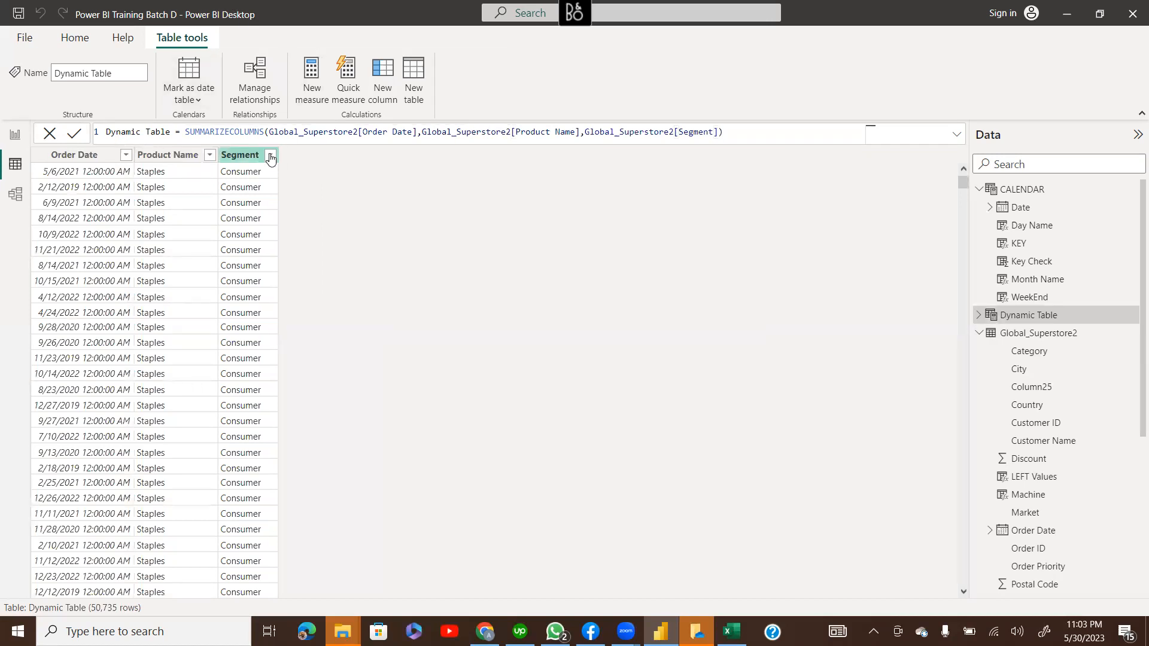
pyautogui.click(271, 156)
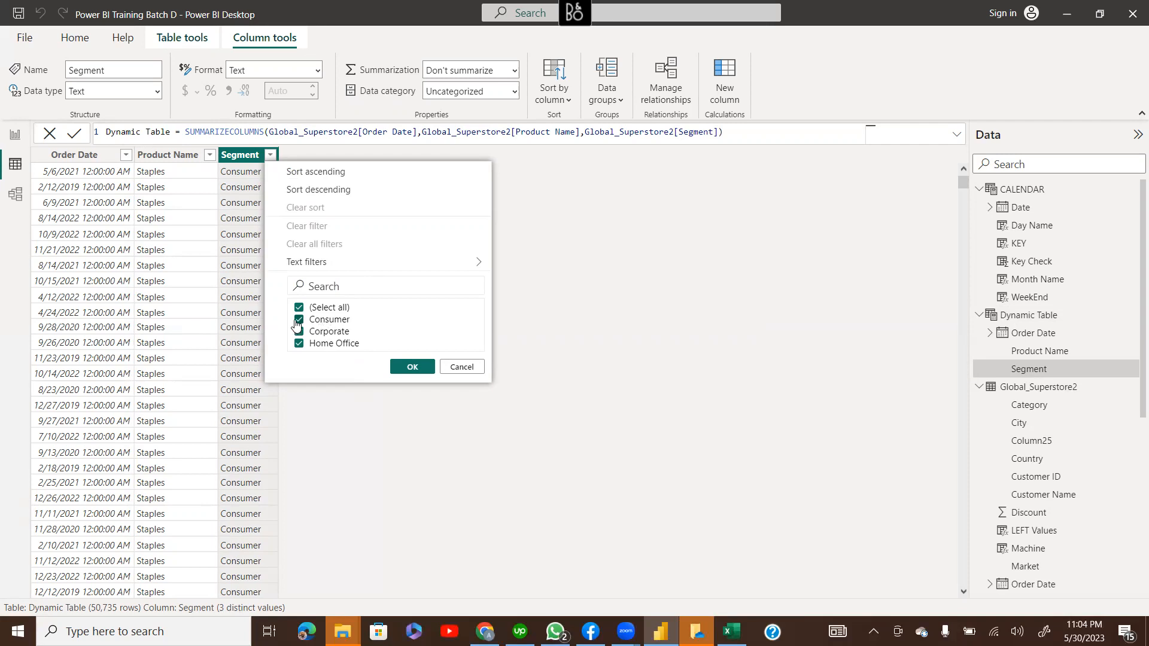
# Wrap the Dynamic Table's SUMMARIZECOLUMNS expression in a FILTER function, using it as the table argument
pyautogui.click(186, 135)
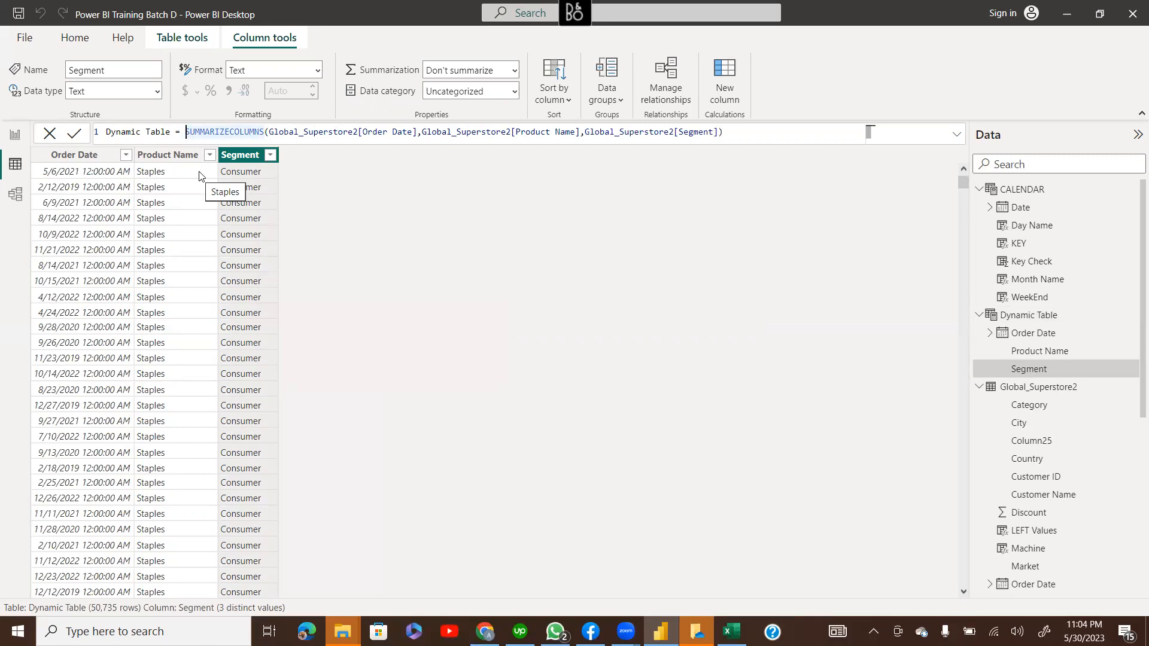
pyautogui.write('FILTER(')
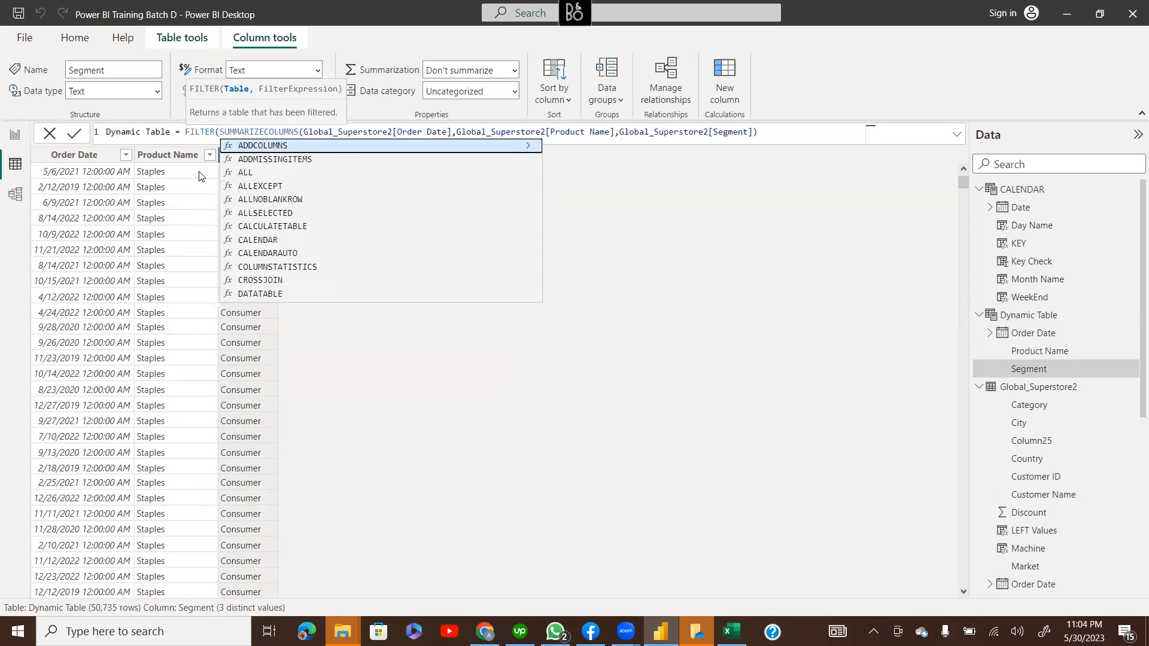
pyautogui.click(768, 135)
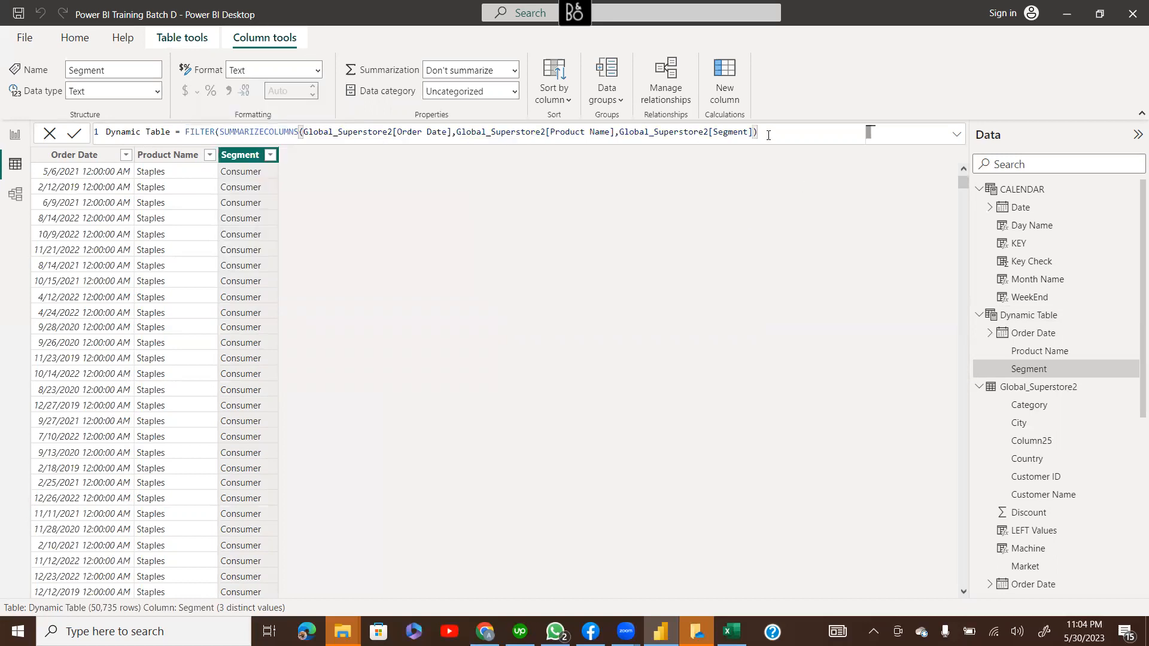
pyautogui.write(',')
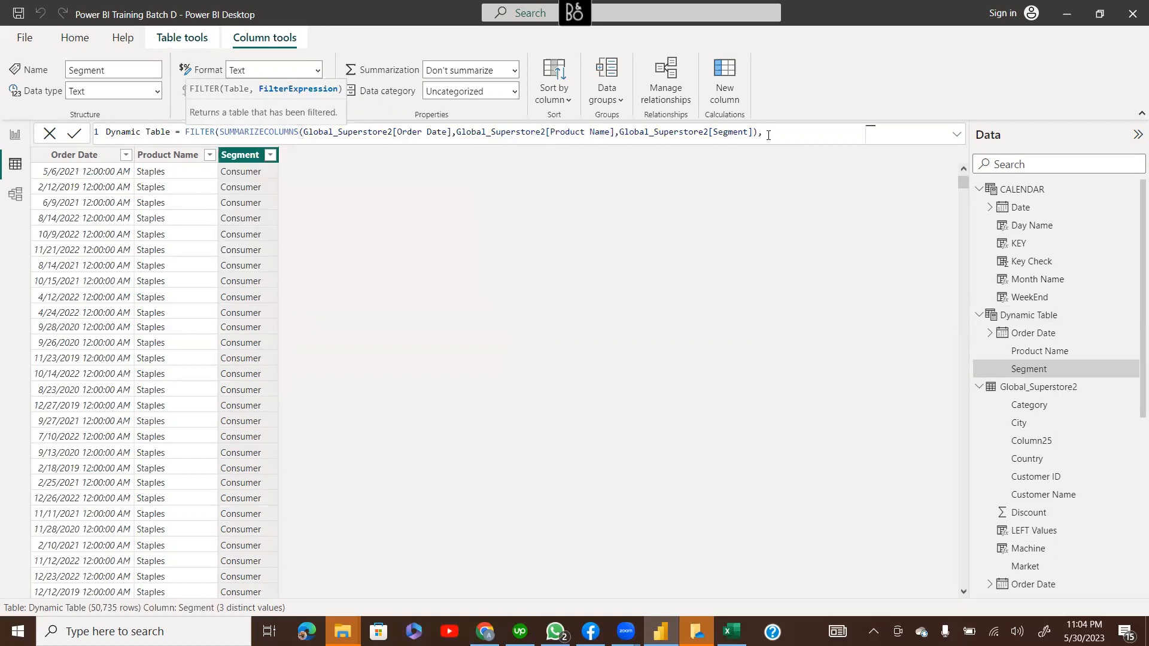
# Complete the Dynamic Table's FILTER formula with the condition Global_Superstore2[Segment]="Consumer" and commit it
pyautogui.write('se')
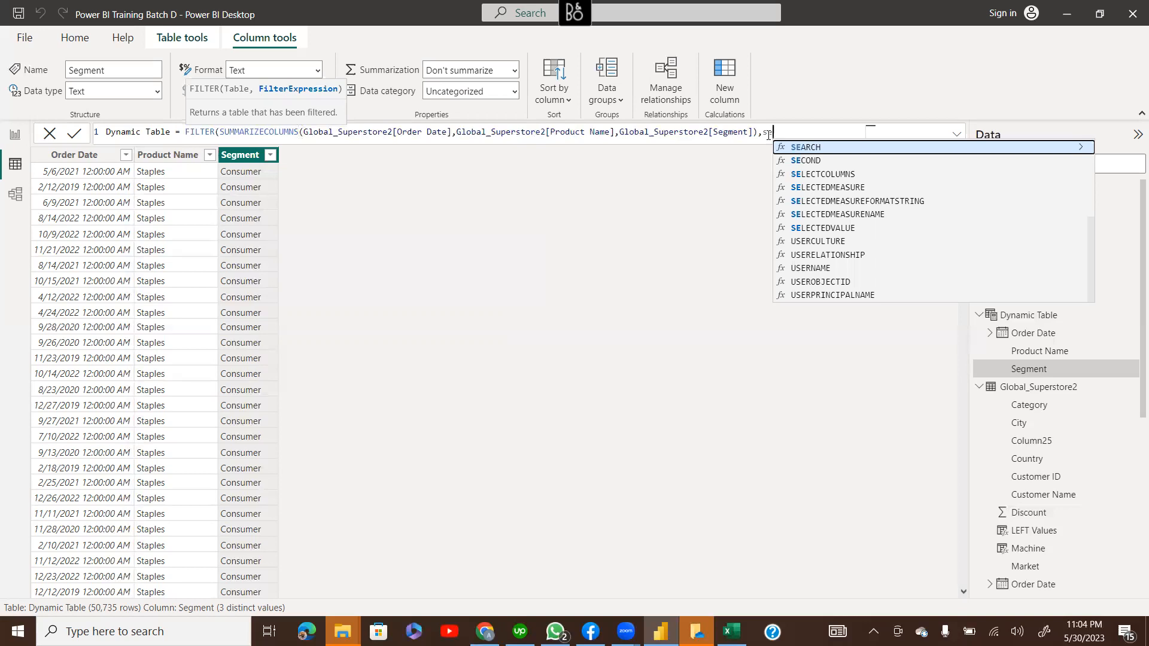
pyautogui.press('Up')
pyautogui.press('Up')
pyautogui.press('Up')
pyautogui.press('Up')
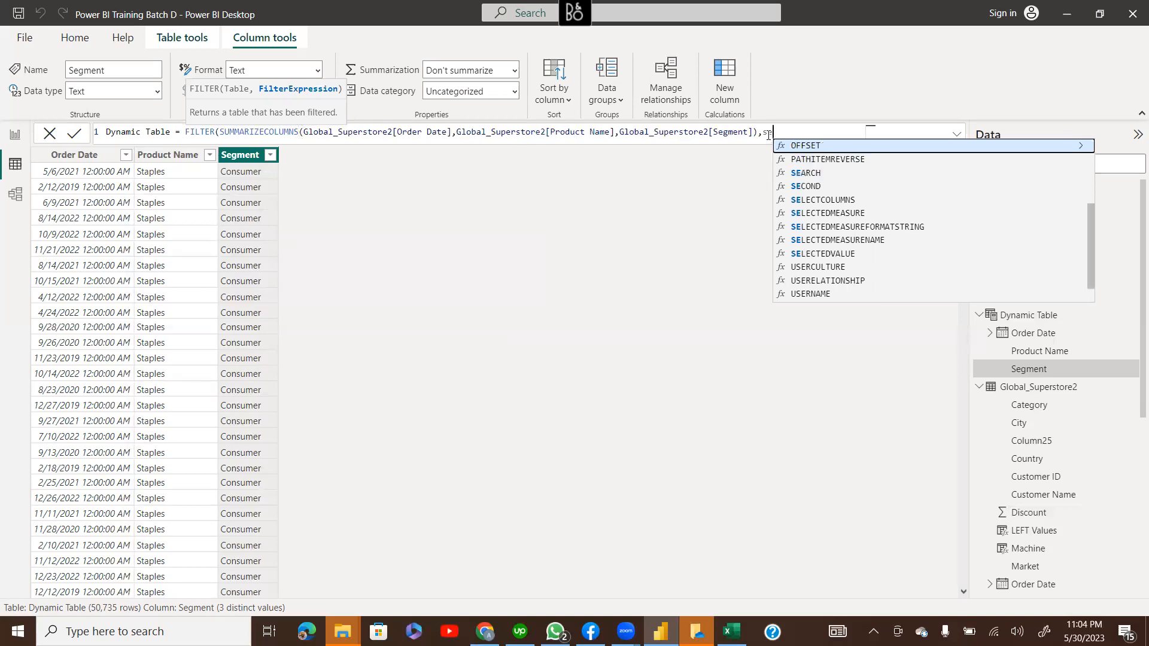
pyautogui.write('g')
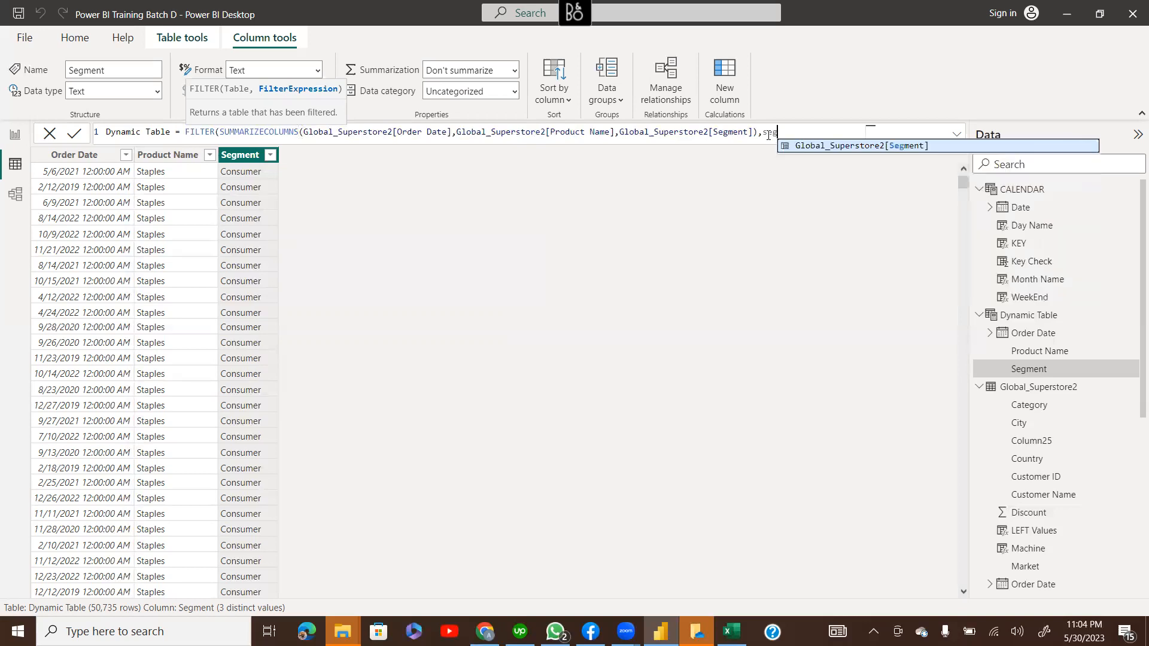
pyautogui.press('Tab')
pyautogui.write('=')
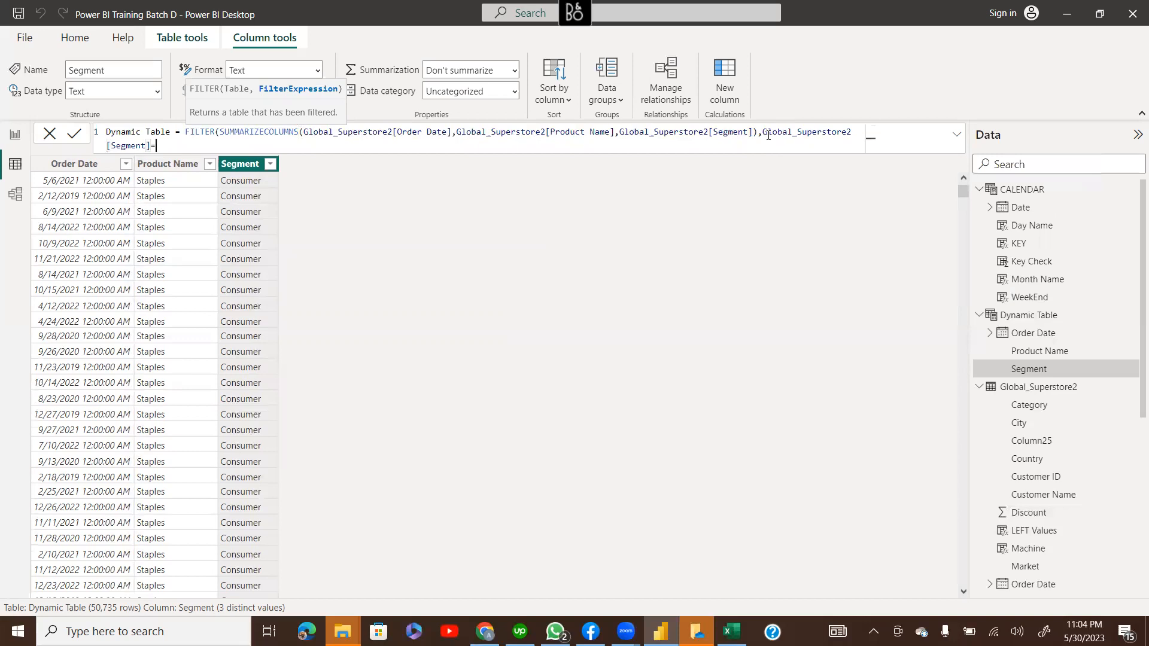
pyautogui.write('"Consumer")')
pyautogui.press('Return')
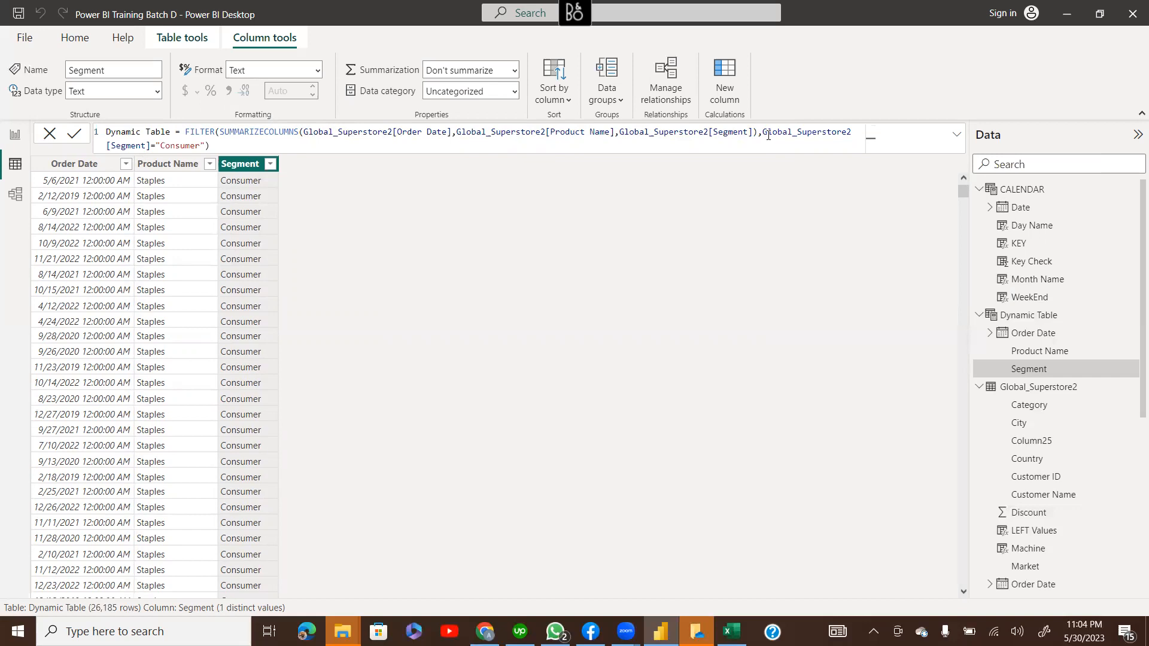
# Check the filter values of the Dynamic Table's Segment and Product Name columns and review the table formula
pyautogui.click(271, 166)
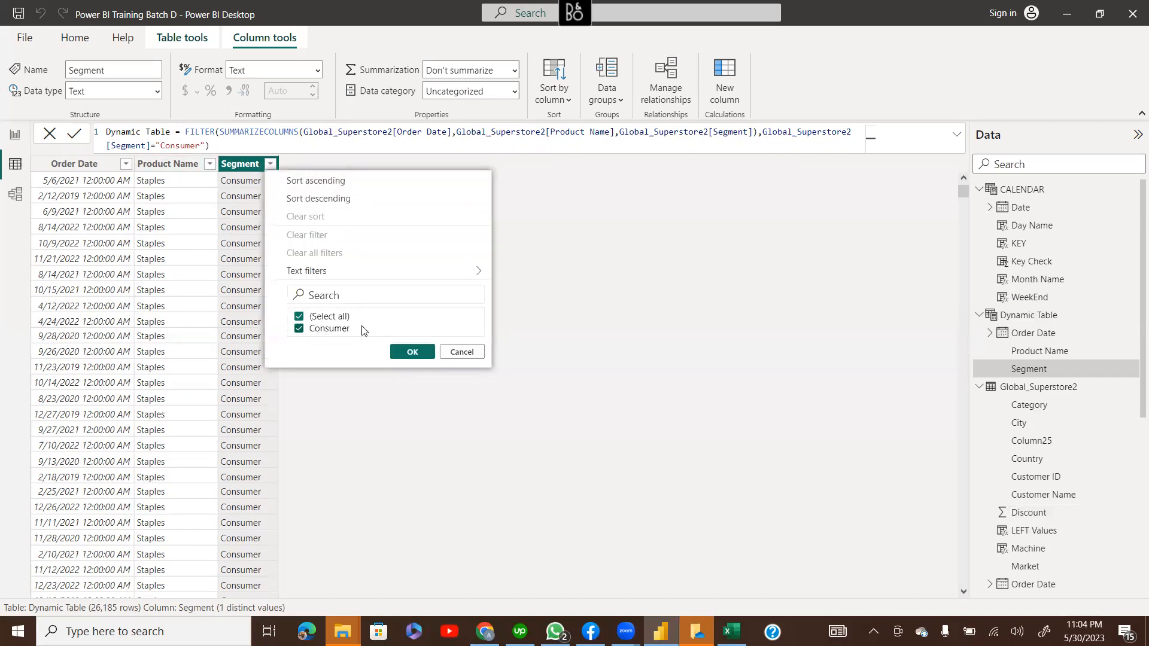
pyautogui.click(225, 147)
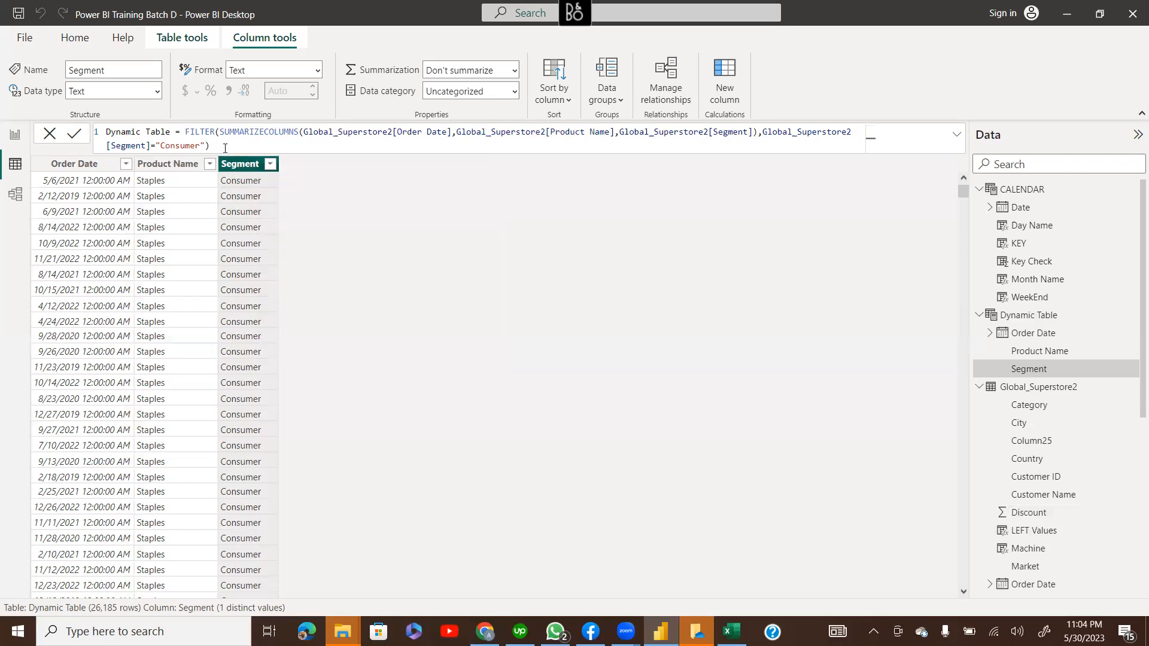
pyautogui.hotkey('ctrl', 'a')
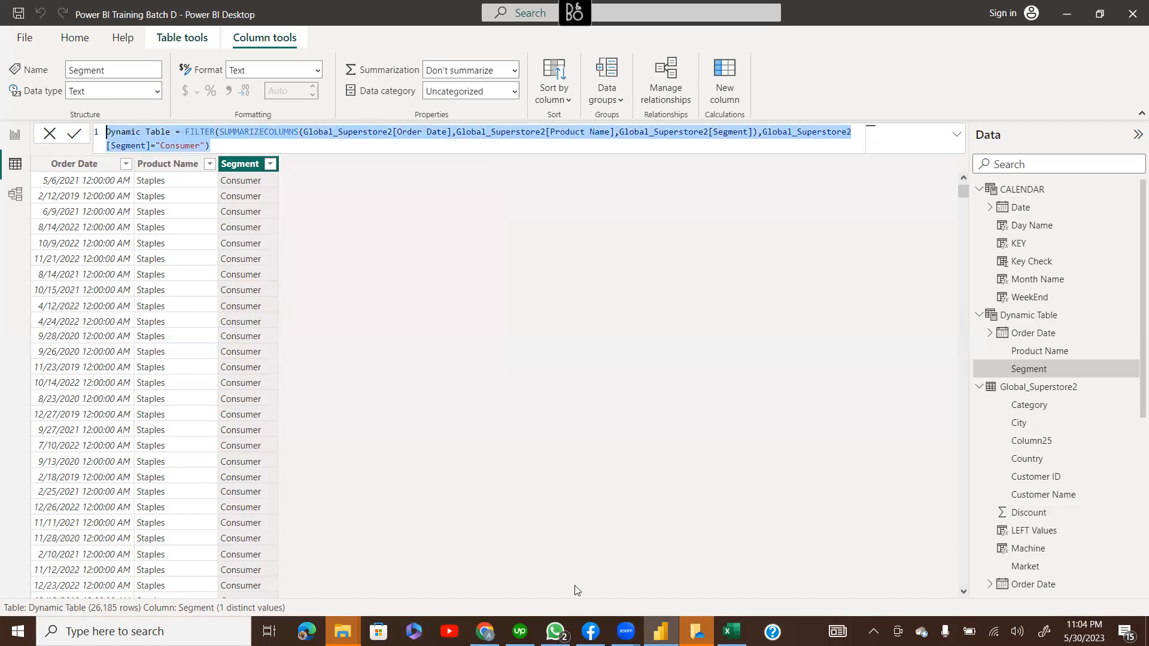
pyautogui.click(555, 425)
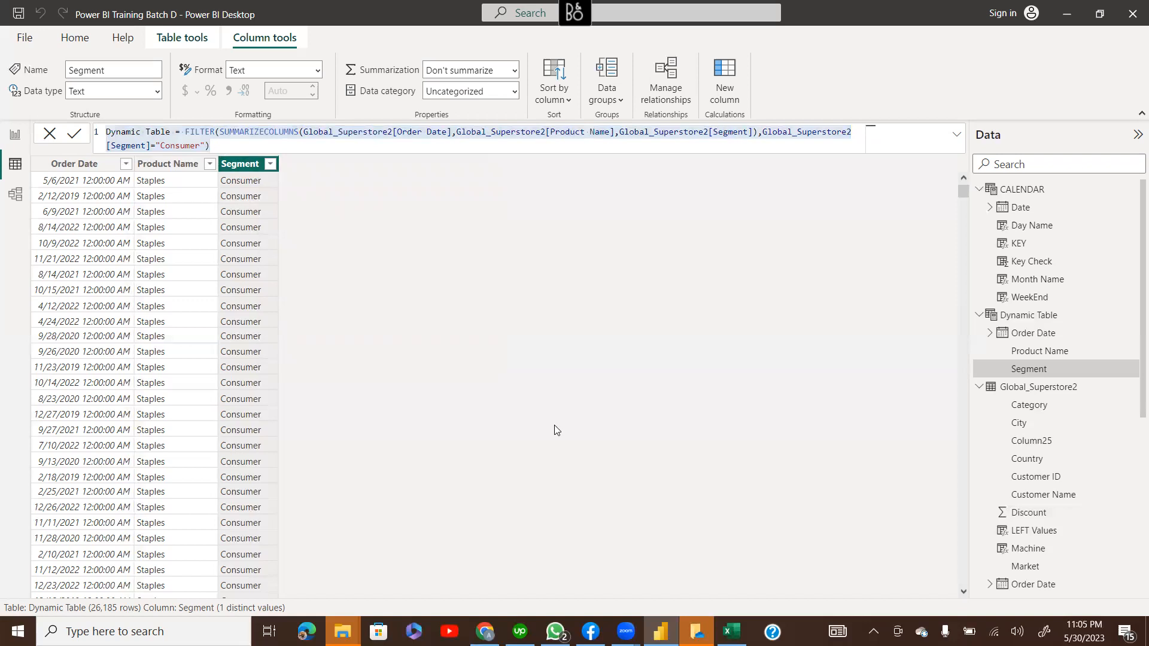
pyautogui.click(221, 131)
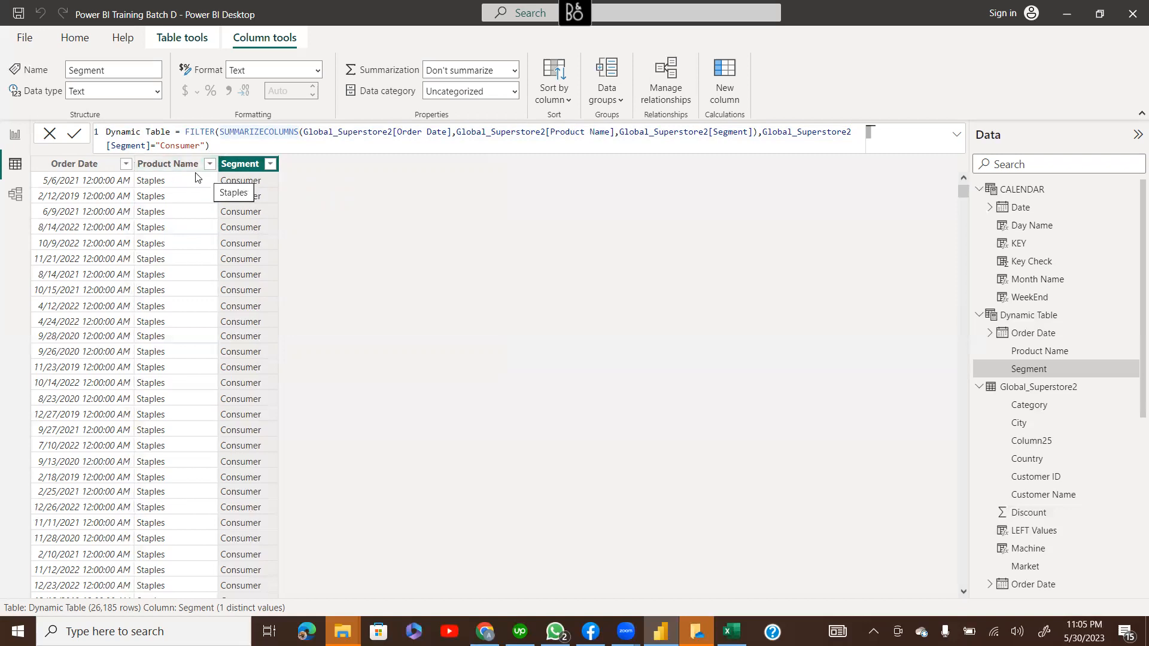
pyautogui.click(210, 171)
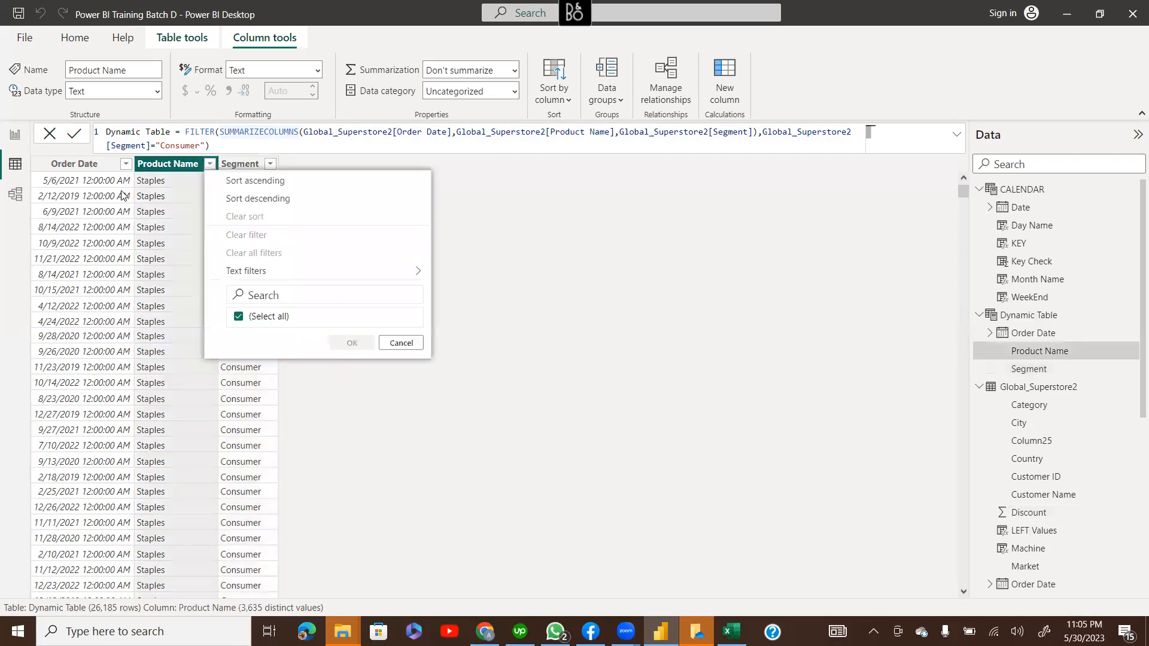
pyautogui.press('Escape')
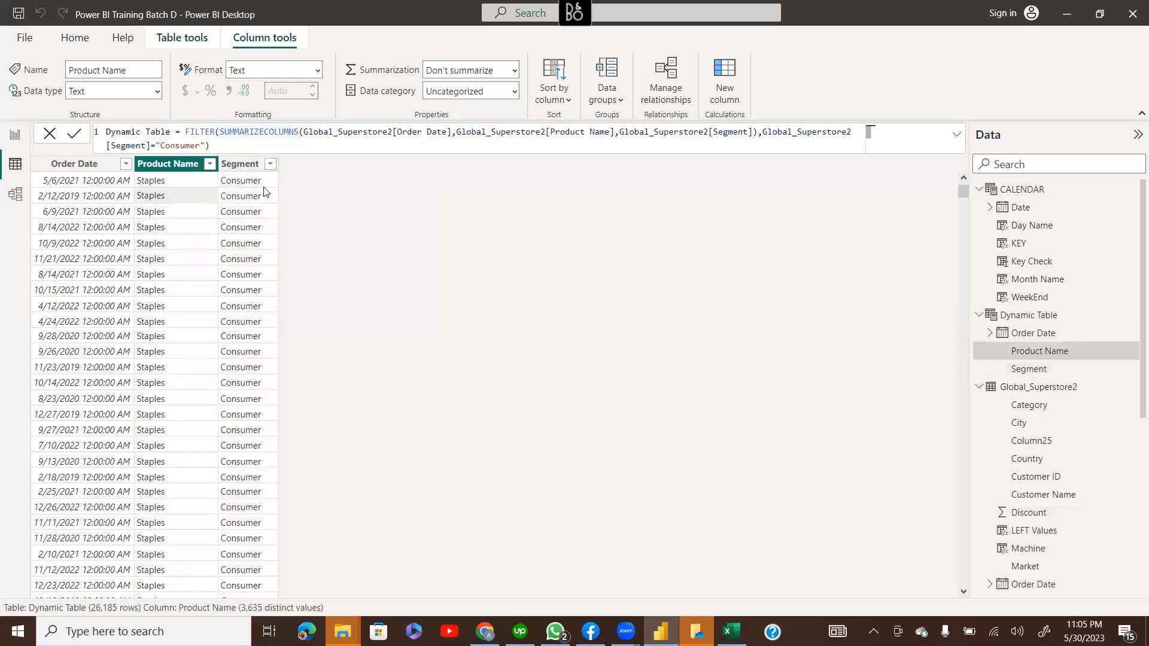
# Remove Global_Superstore2[Order Date] from the Dynamic Table's SUMMARIZECOLUMNS formula and view the Product Name column's filter values
pyautogui.click(303, 131)
pyautogui.keyDown('shift'); pyautogui.click(455, 132); pyautogui.keyUp('shift')
pyautogui.press('Delete')
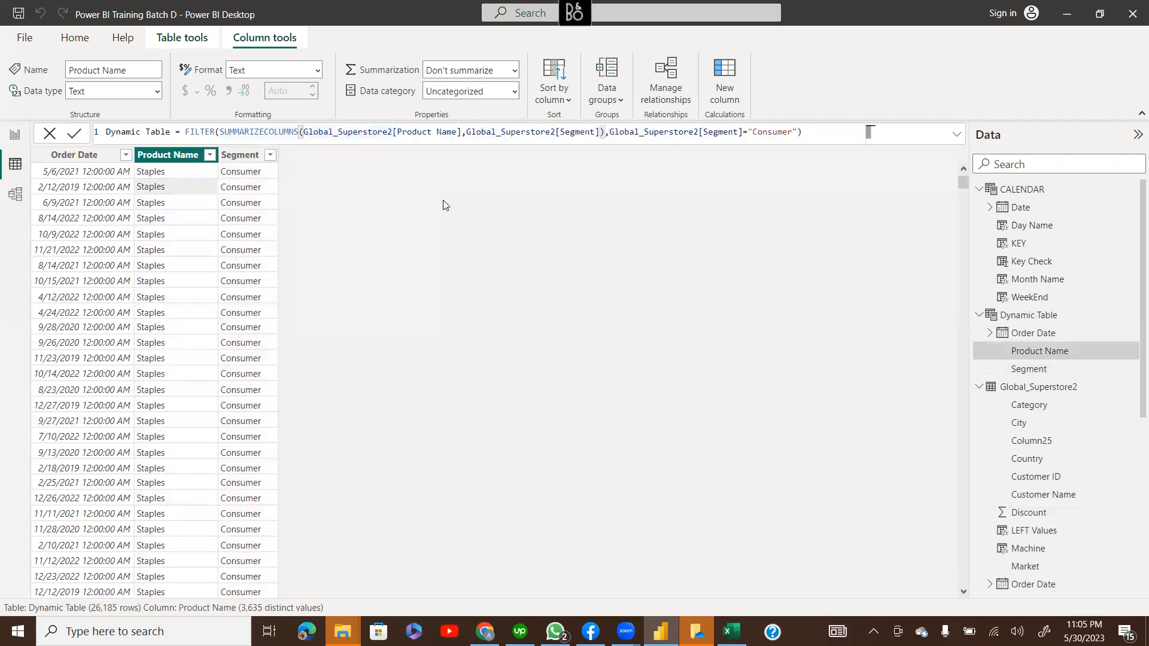
pyautogui.press('Return')
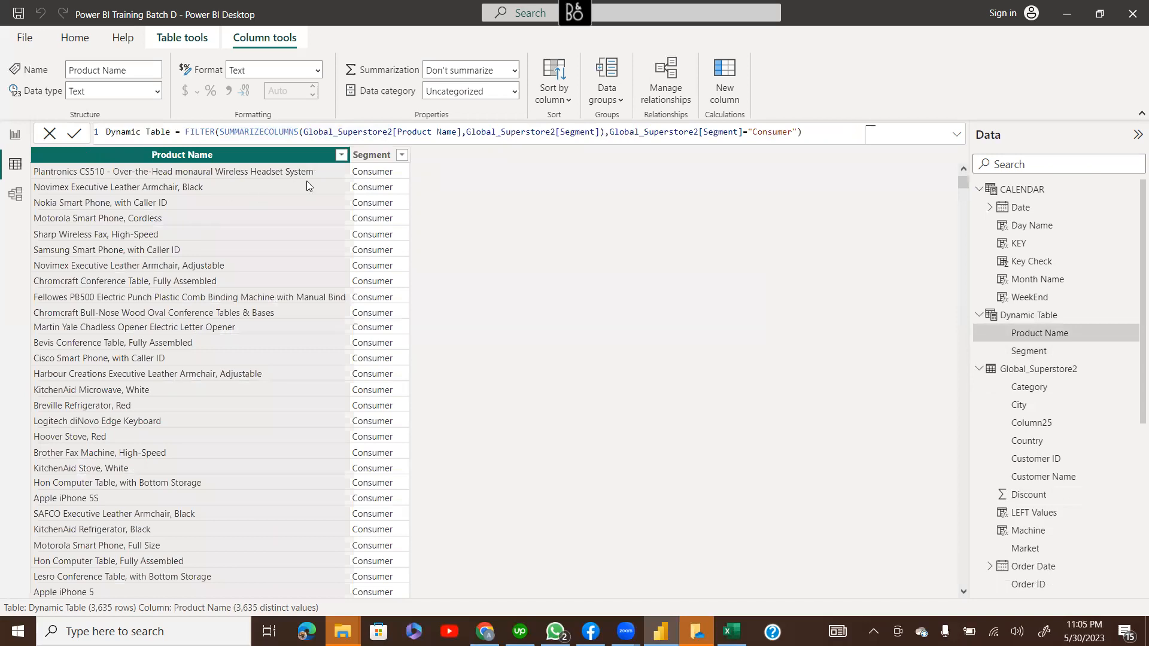
pyautogui.click(341, 155)
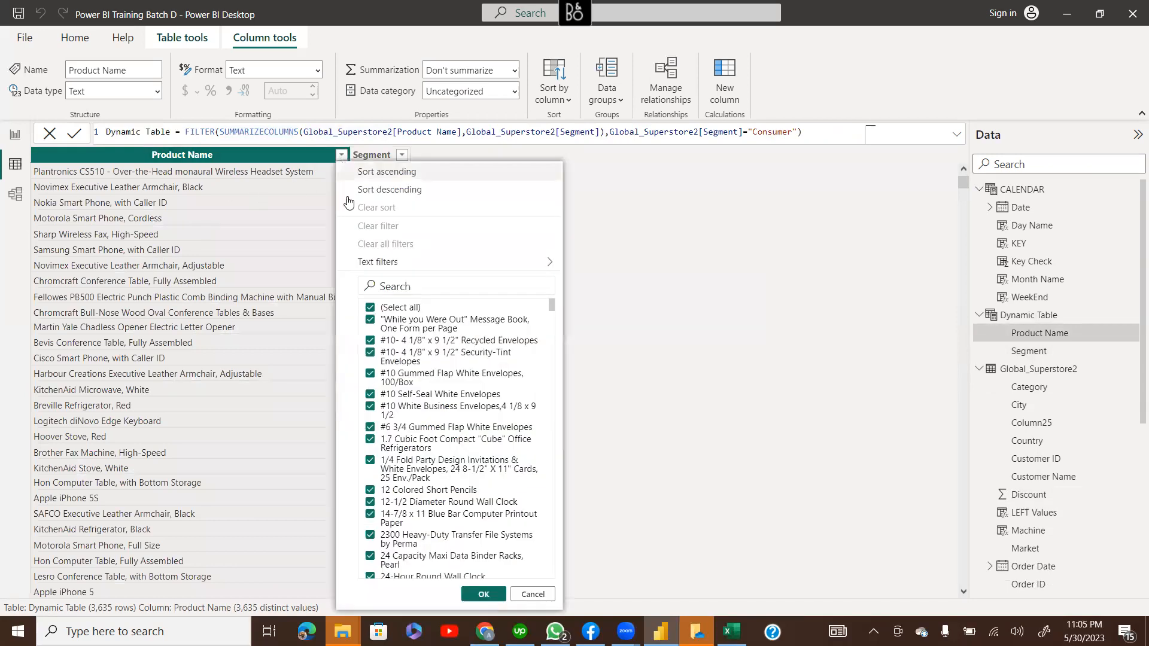
pyautogui.click(575, 209)
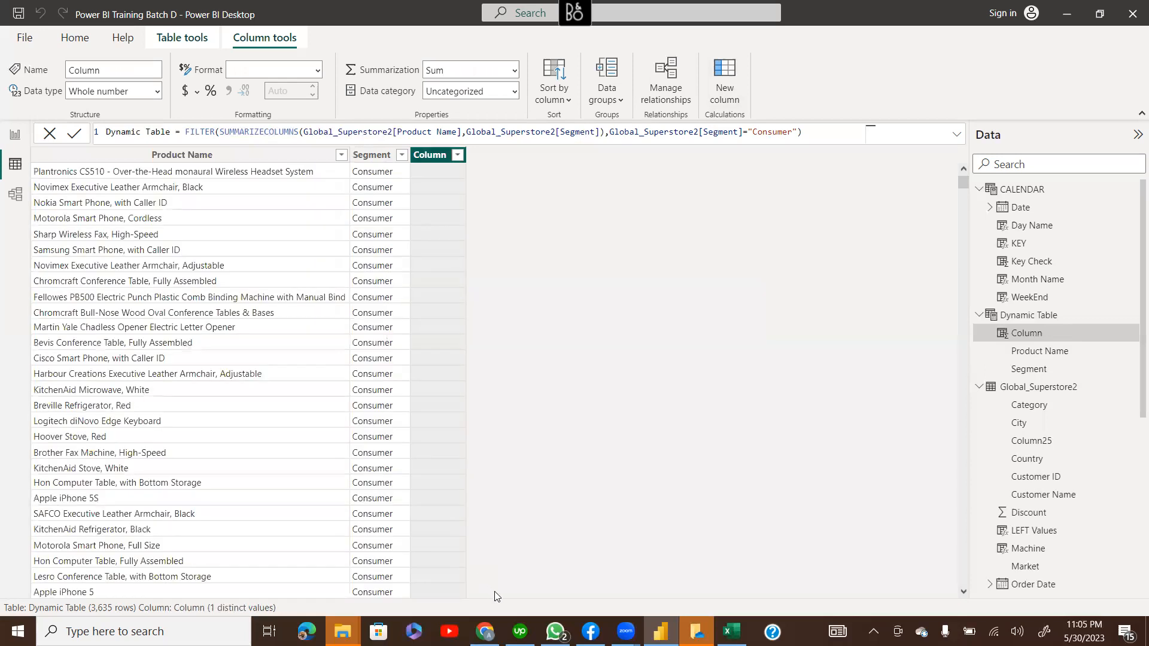
# Start a new calculated column named SALEs in the Dynamic Table with the CALCULATE function
pyautogui.write('S')
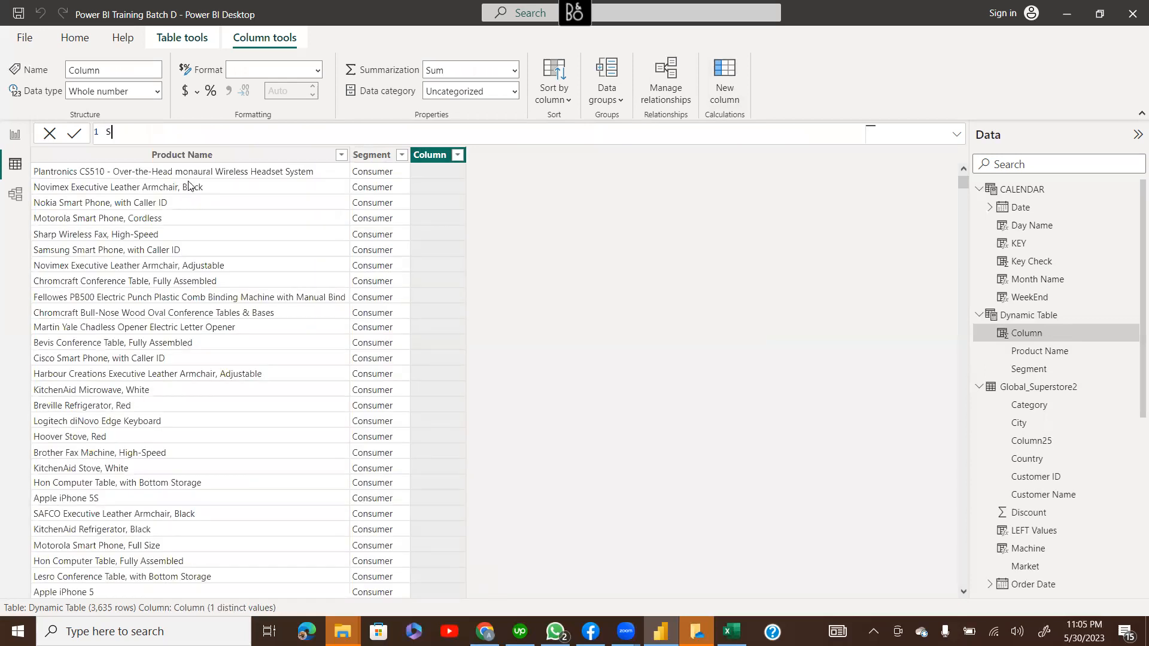
pyautogui.write('ALEs =')
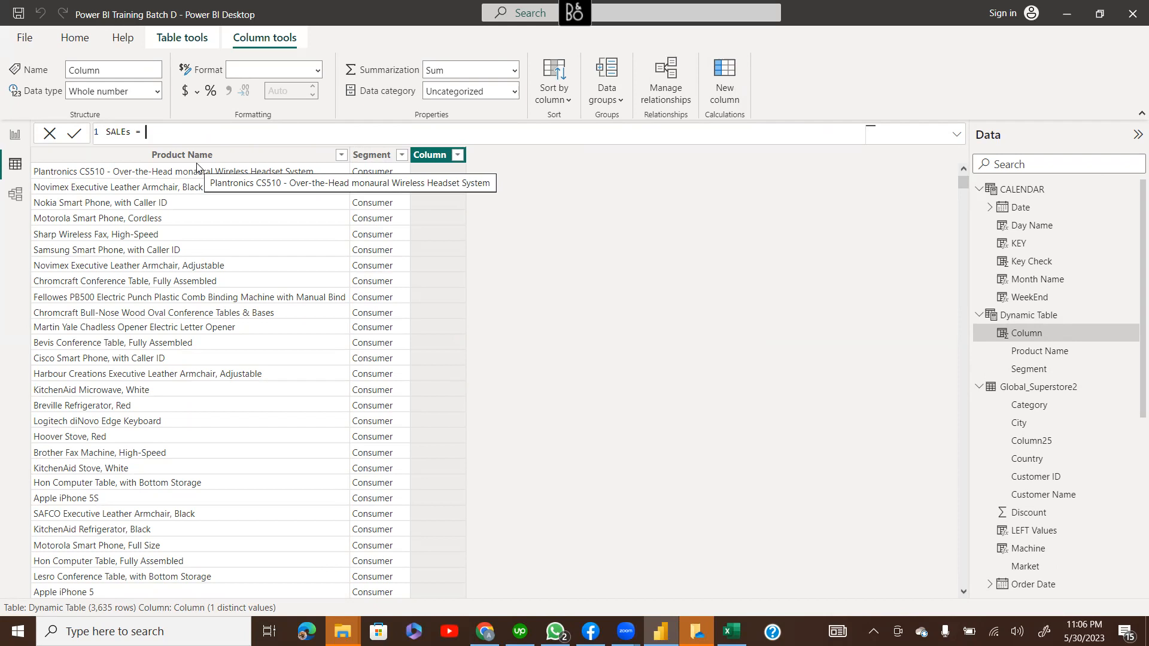
pyautogui.write('cal')
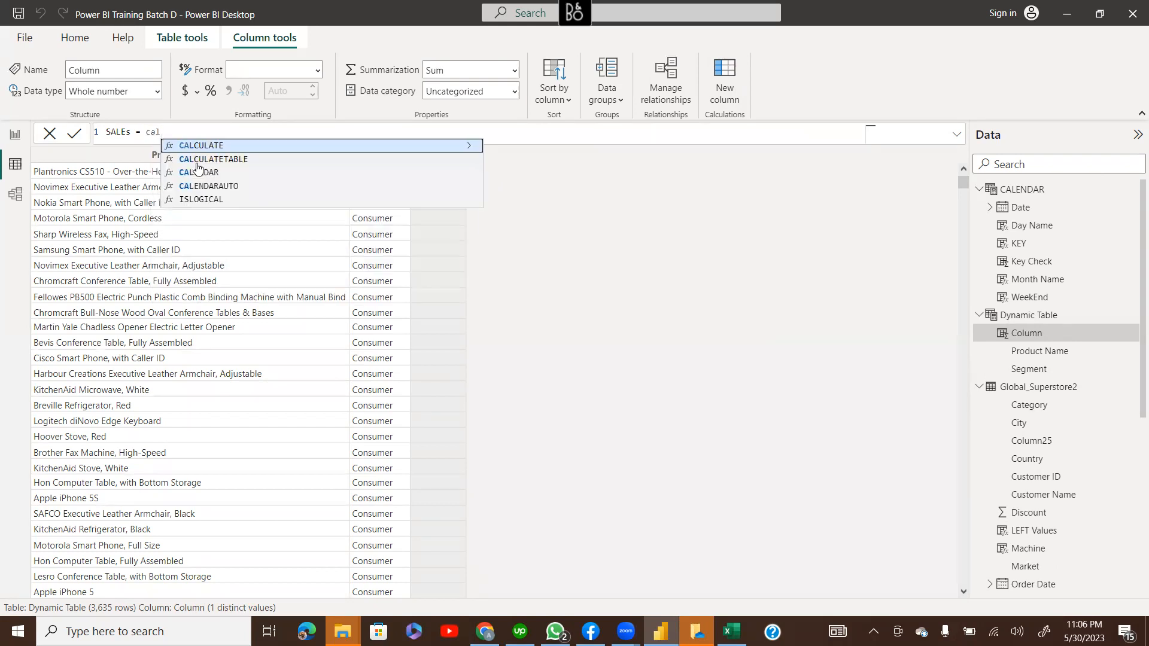
pyautogui.press('Tab')
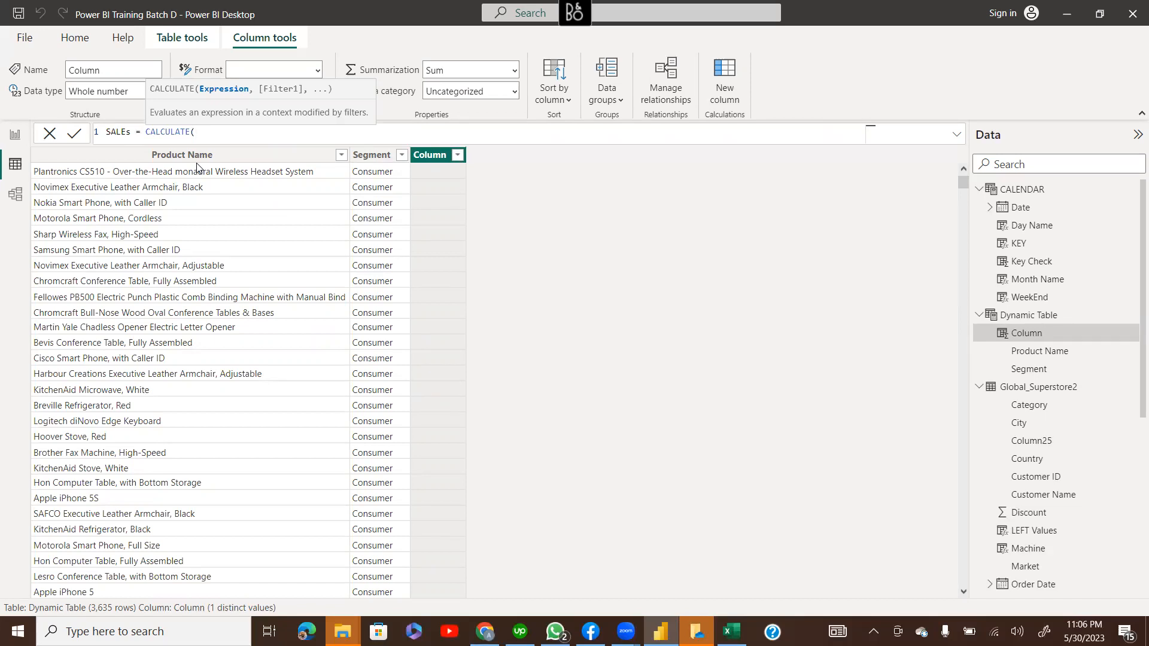
# Enter SUM(Global_Superstore2[Sales]) as the expression argument of the SALEs column's CALCULATE function
pyautogui.write('sum')
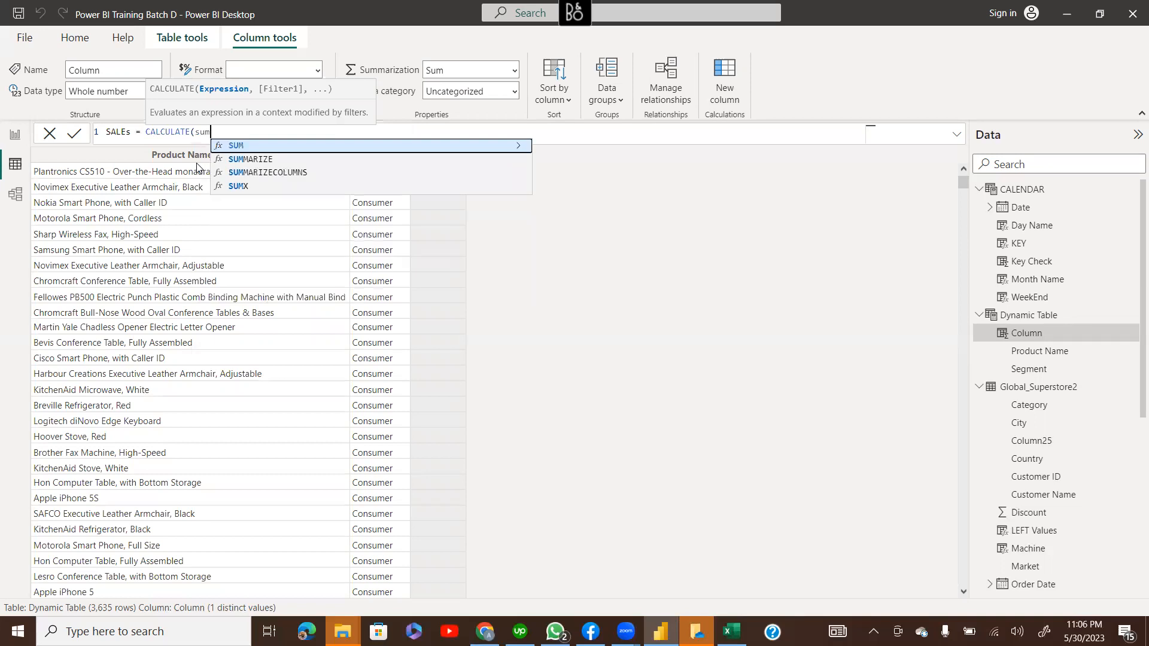
pyautogui.press('Tab')
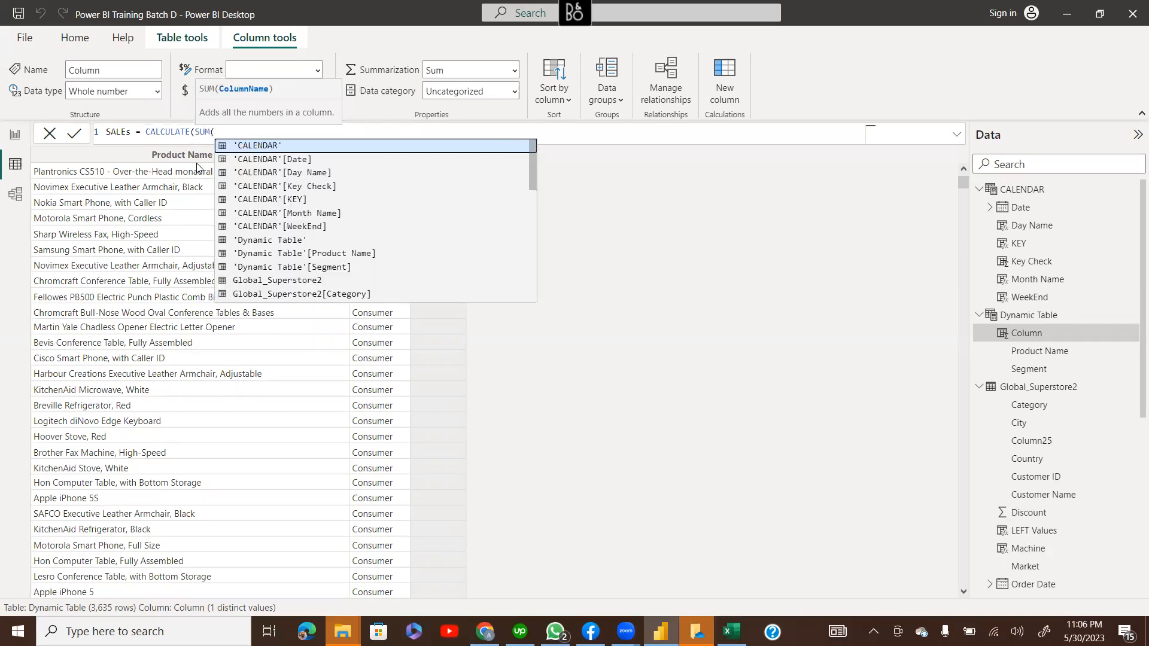
pyautogui.press('Up')
pyautogui.press('Up')
pyautogui.press('Up')
pyautogui.press('Up')
pyautogui.press('Up')
pyautogui.press('Up')
pyautogui.press('Up')
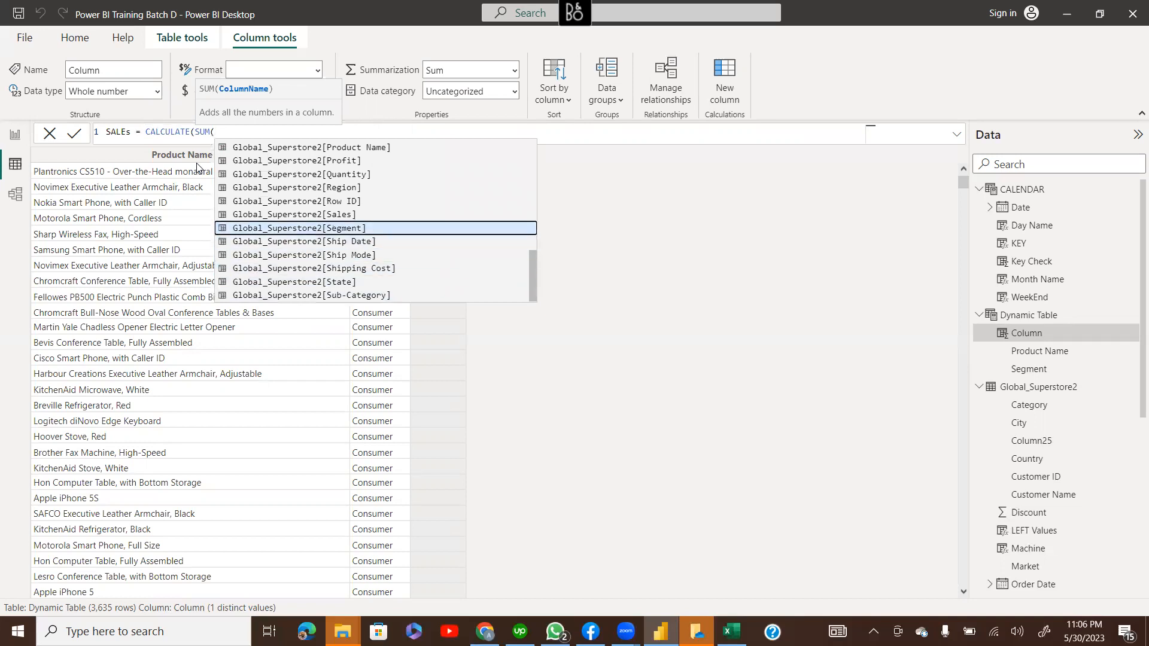
pyautogui.press('Tab')
pyautogui.write(')')
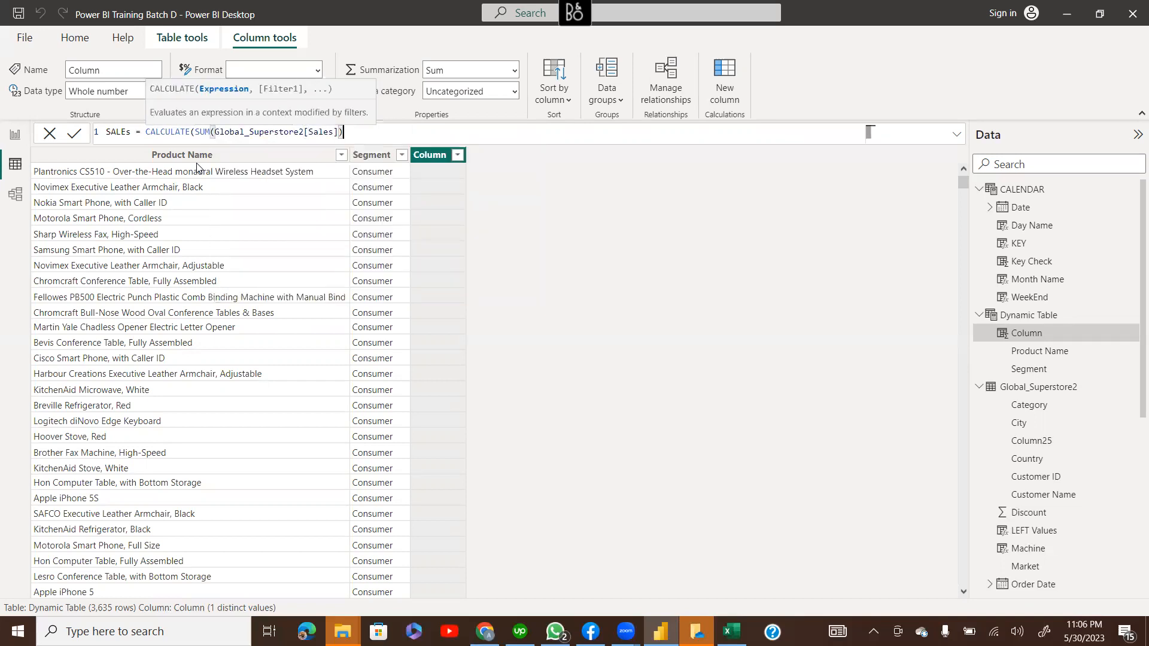
# Add a FILTER function as CALCULATE's filter argument, with Global_Superstore2 as its table
pyautogui.write(',')
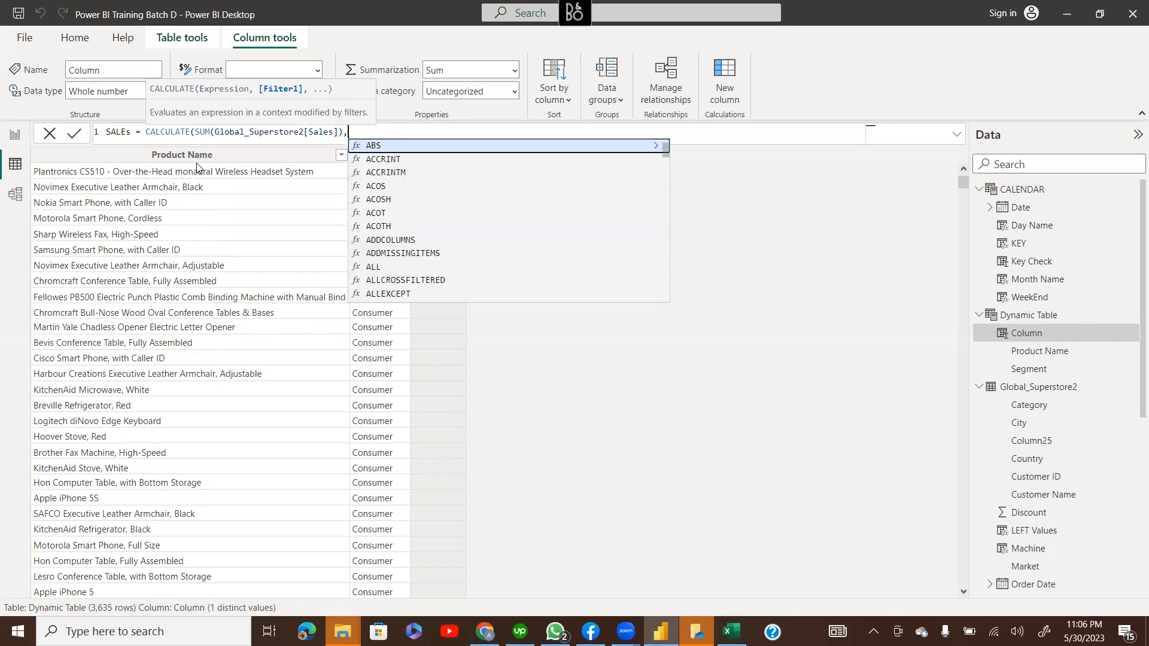
pyautogui.write('fil')
pyautogui.press('Tab')
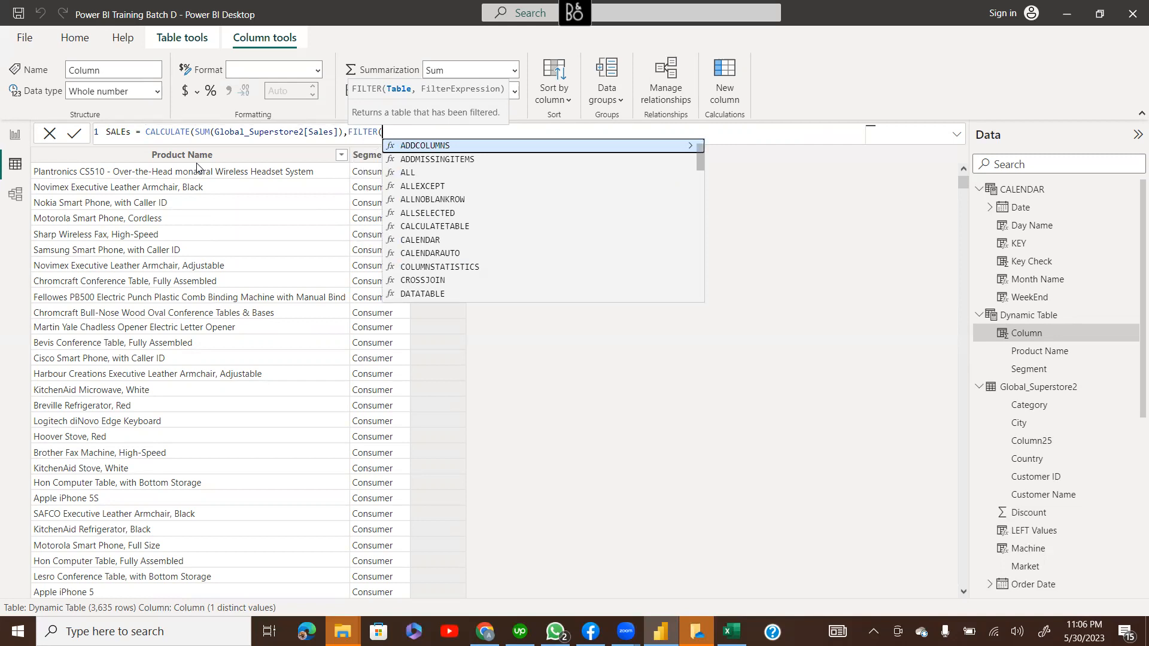
pyautogui.write('g')
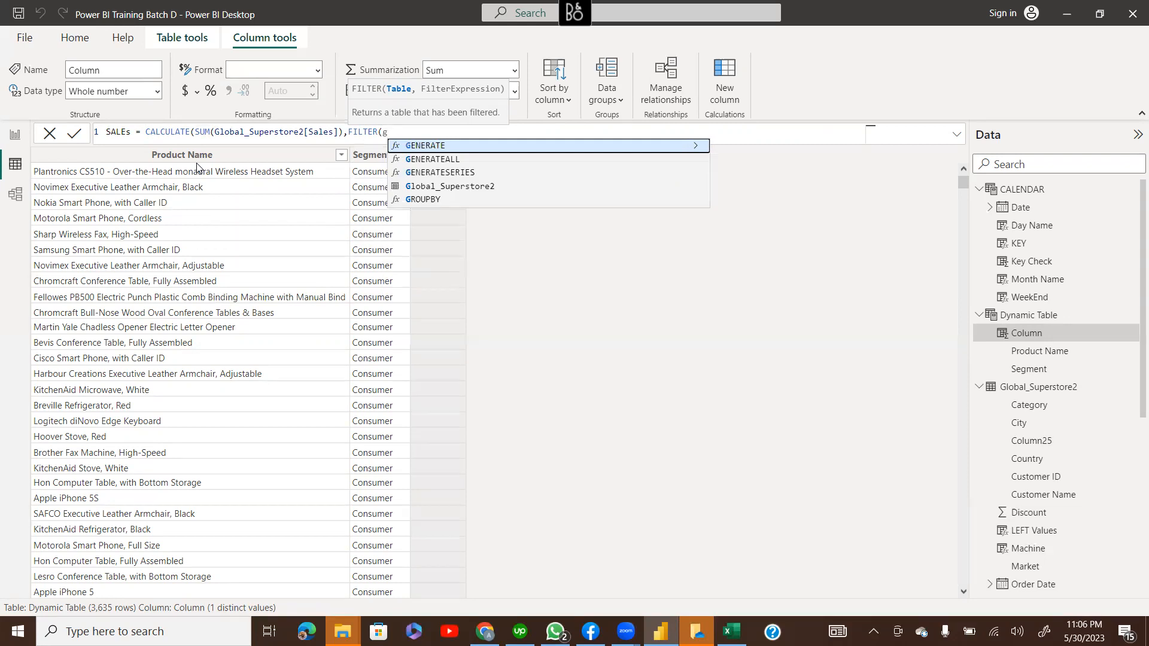
pyautogui.press('Down')
pyautogui.press('Down')
pyautogui.press('Down')
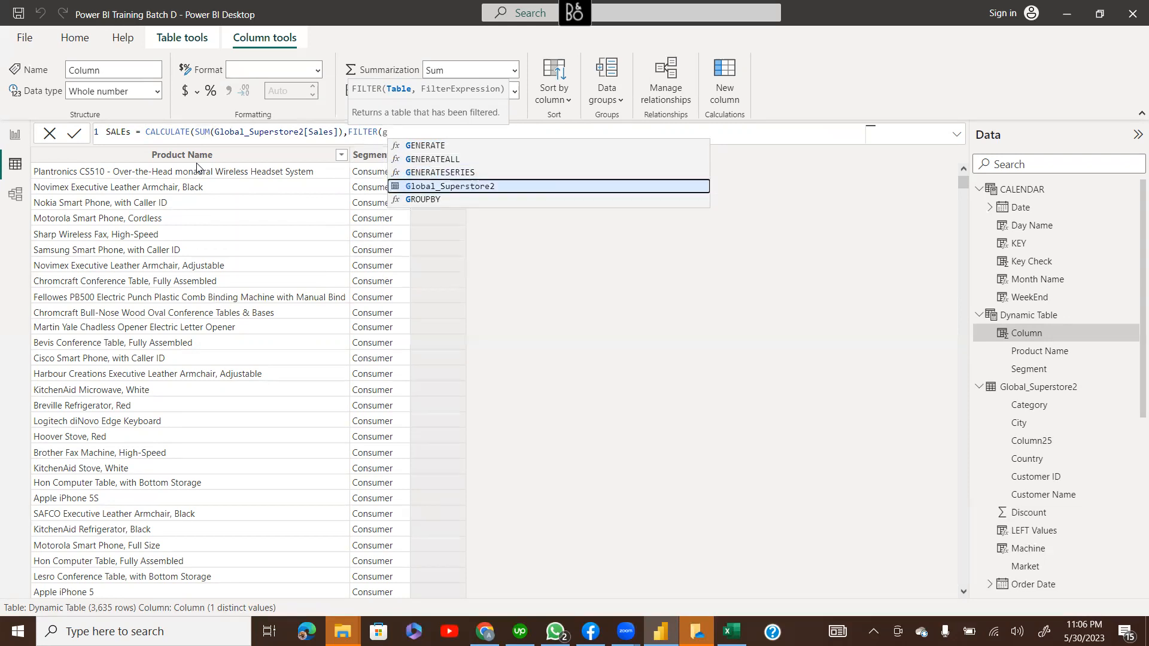
pyautogui.press('Tab')
pyautogui.write(',')
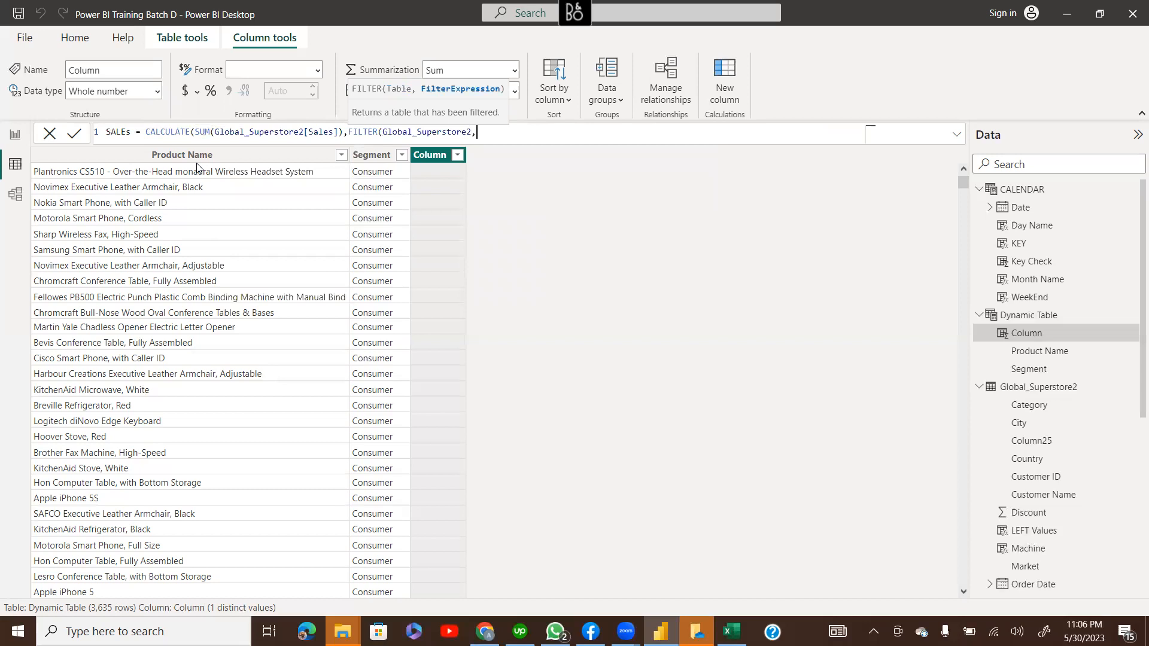
# Begin the FILTER condition with Global_Superstore2[Product Name] followed by an equals sign
pyautogui.write('pro')
pyautogui.press('Up')
pyautogui.press('Up')
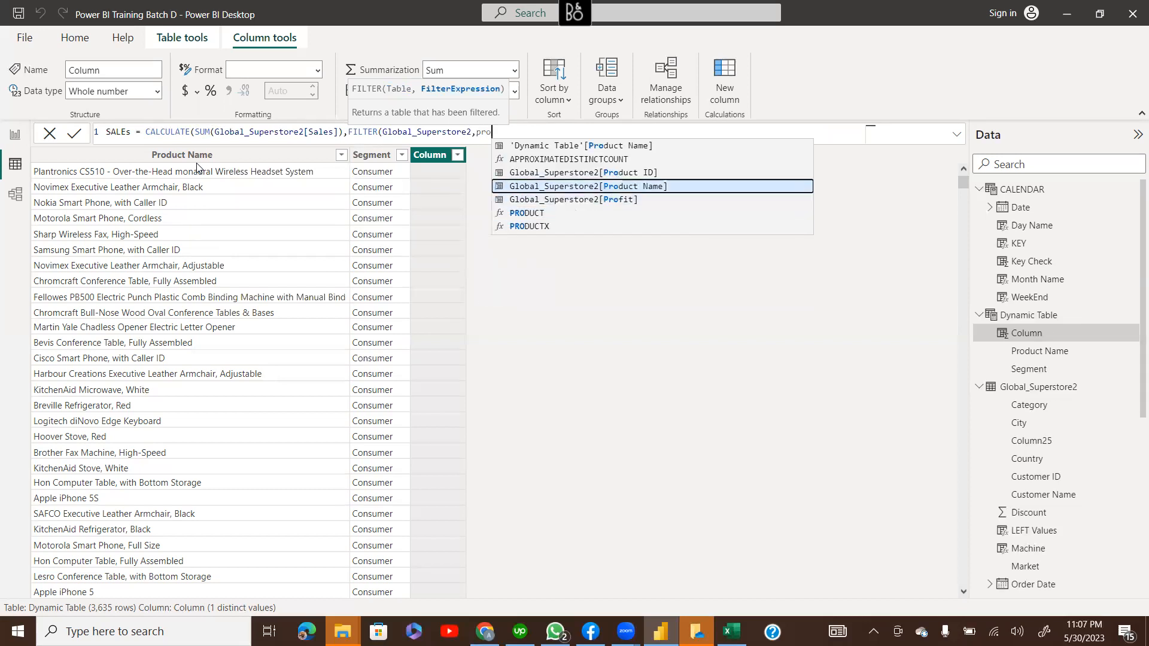
pyautogui.press('Tab')
pyautogui.write('=')
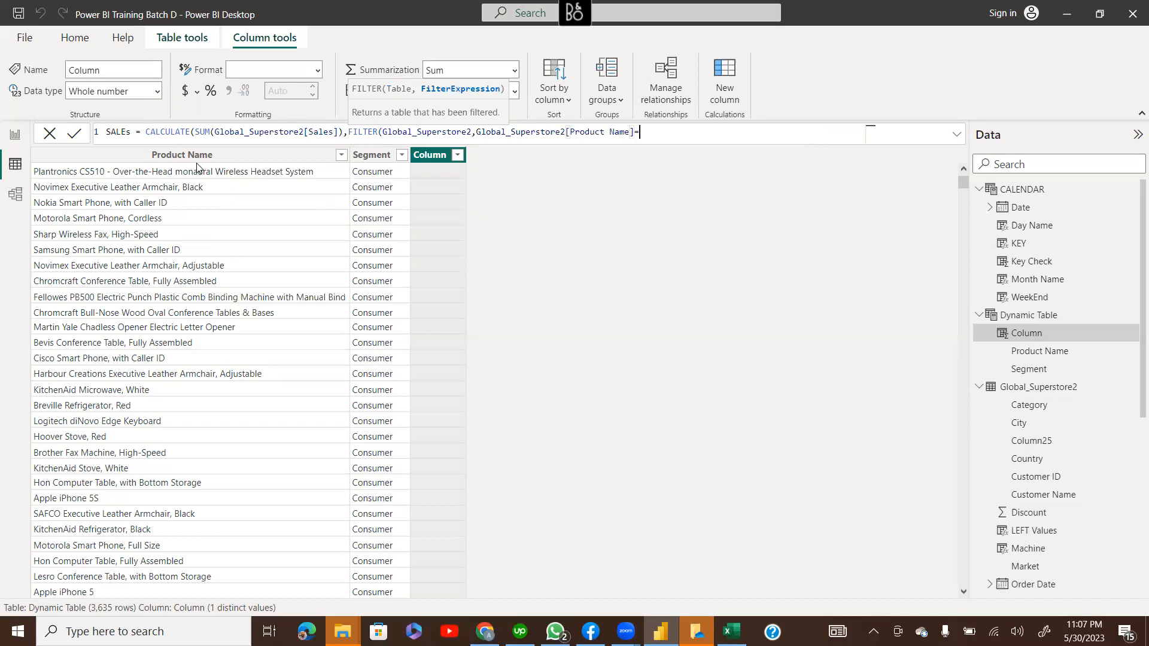
# Finish the SALEs formula by matching against 'Dynamic Table'[Product Name], commit it, and select the whole formula
pyautogui.write('pro')
pyautogui.press('Up')
pyautogui.press('Up')
pyautogui.press('Up')
pyautogui.press('Up')
pyautogui.press('Up')
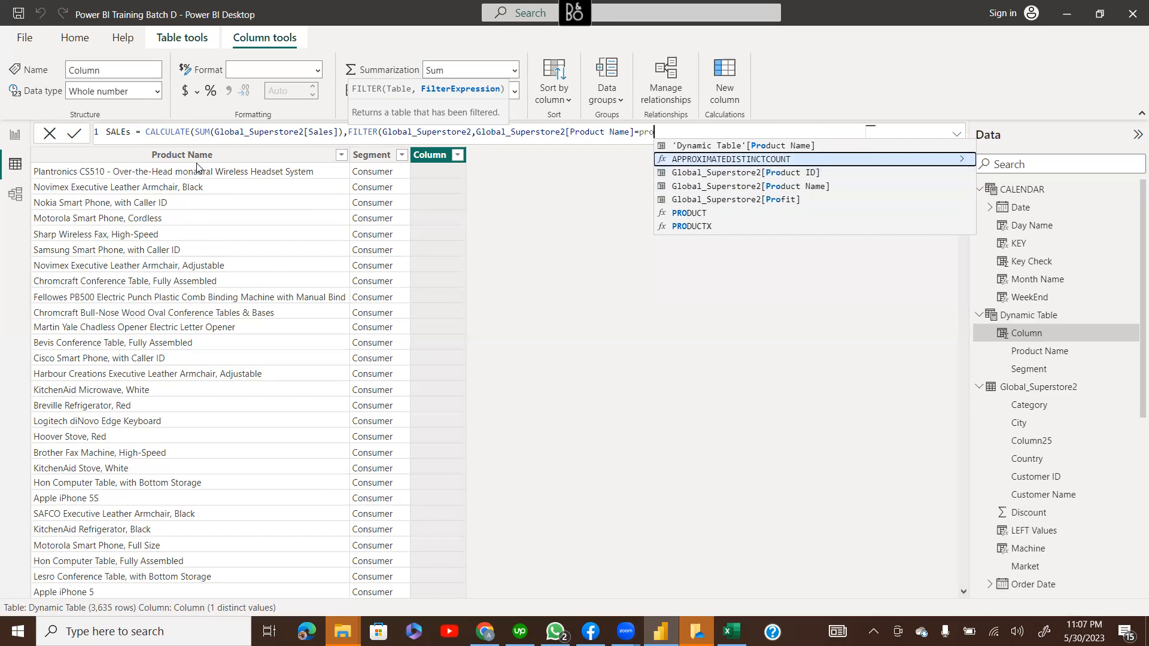
pyautogui.press('Tab')
pyautogui.write(')')
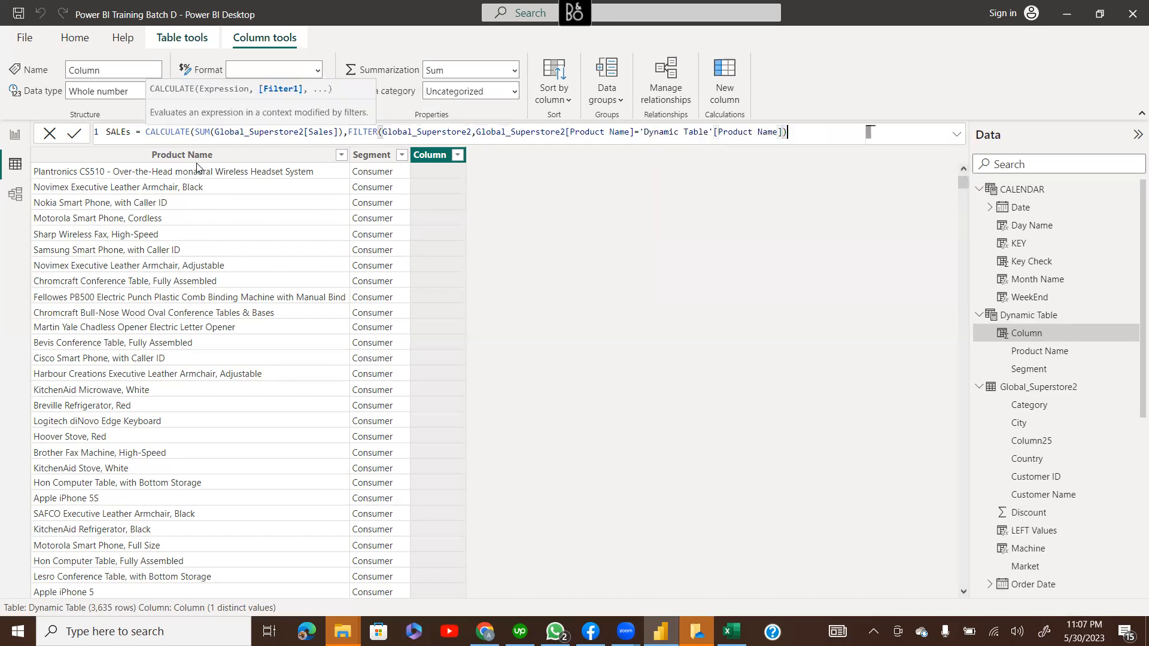
pyautogui.write(')')
pyautogui.press('Return')
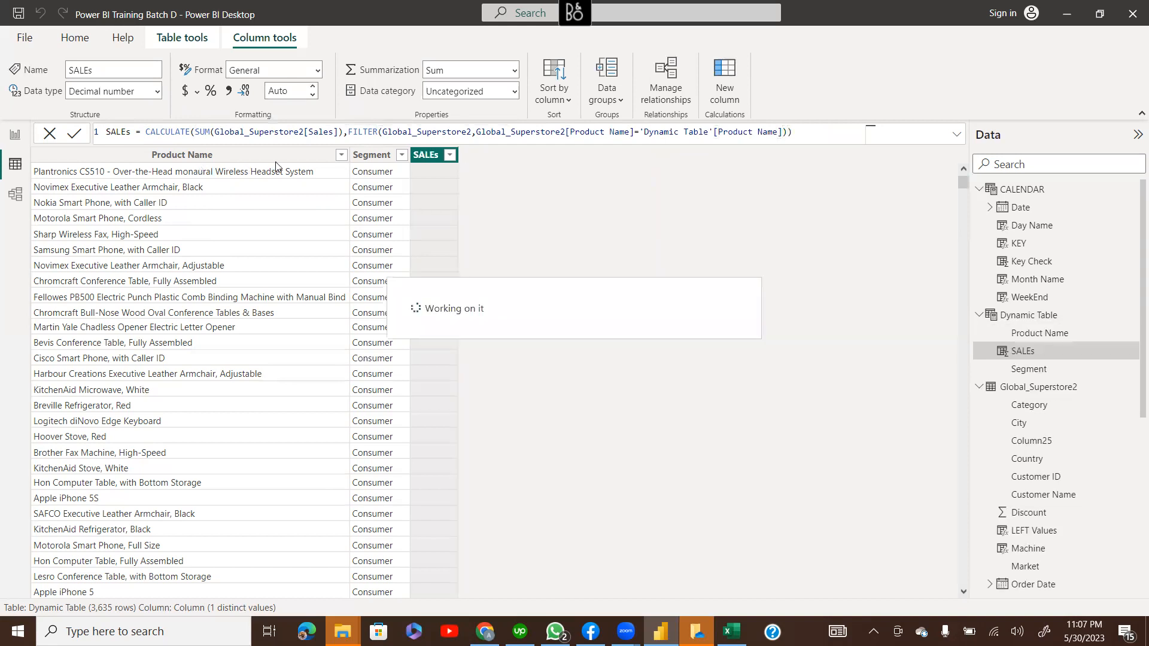
pyautogui.click(499, 141)
pyautogui.hotkey('ctrl', 'a')
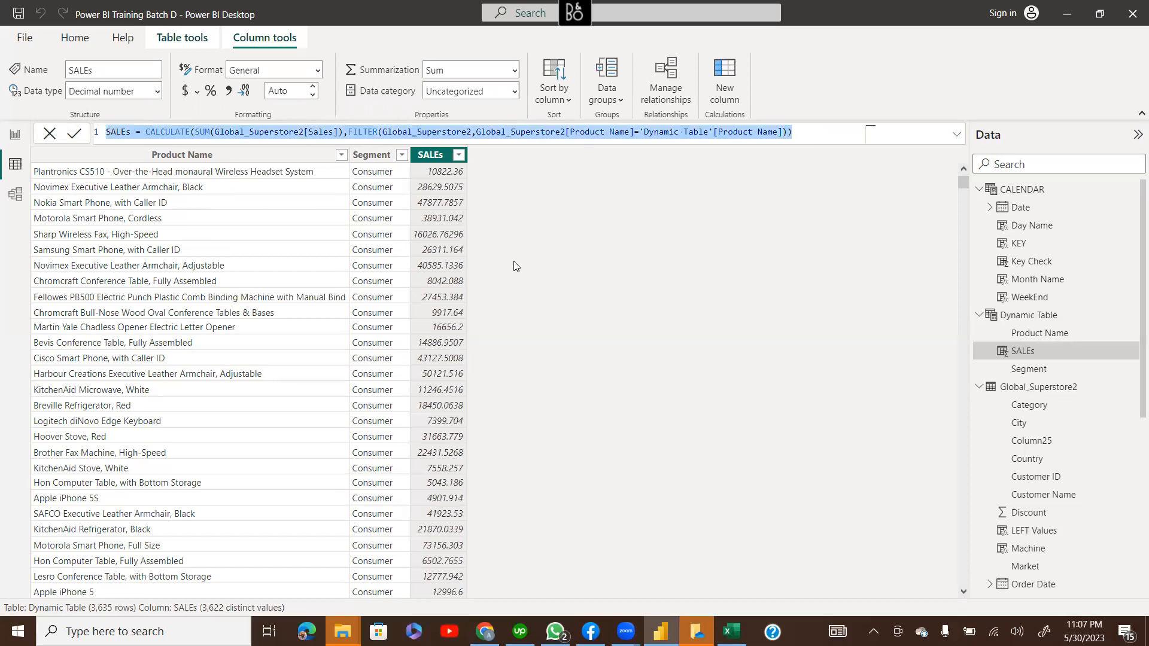
# Create a calculated table named City that returns DISTINCT(Global_Superstore2[City])
pyautogui.click(572, 575)
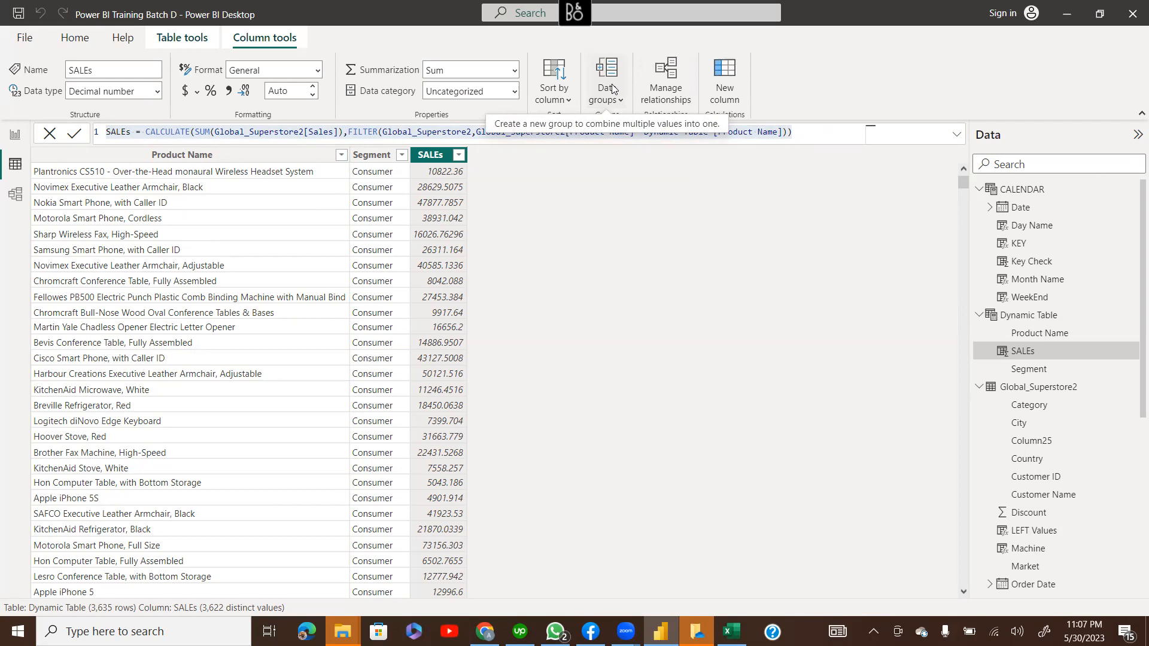
pyautogui.click(76, 40)
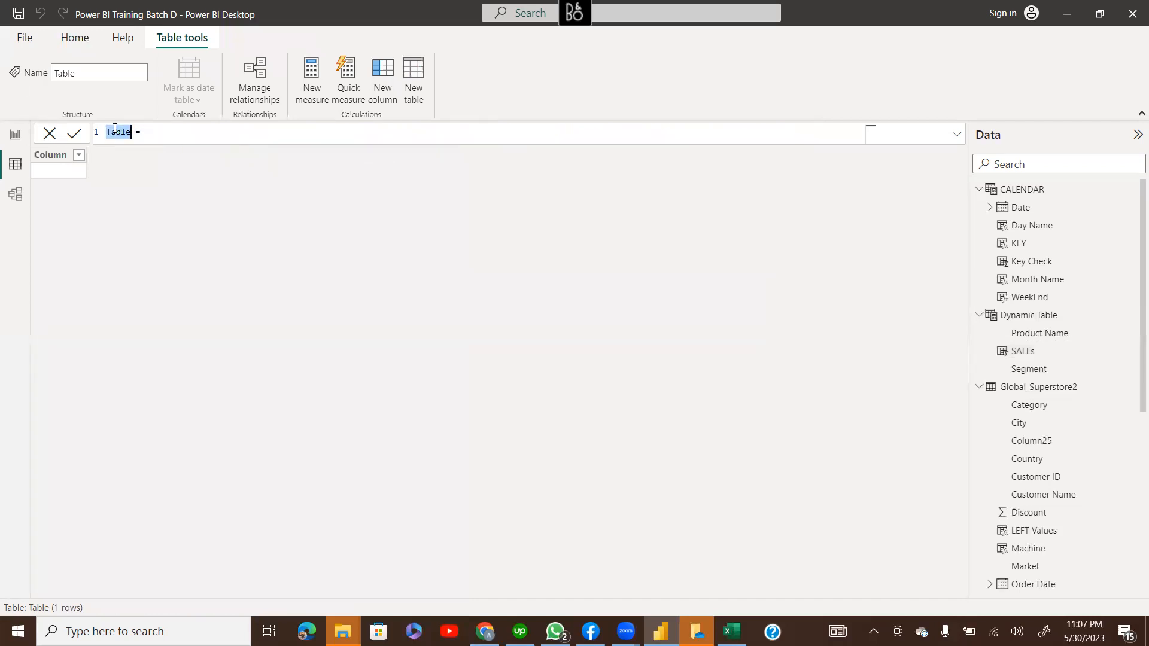
pyautogui.write('Caty')
pyautogui.write('DISTINCT(')
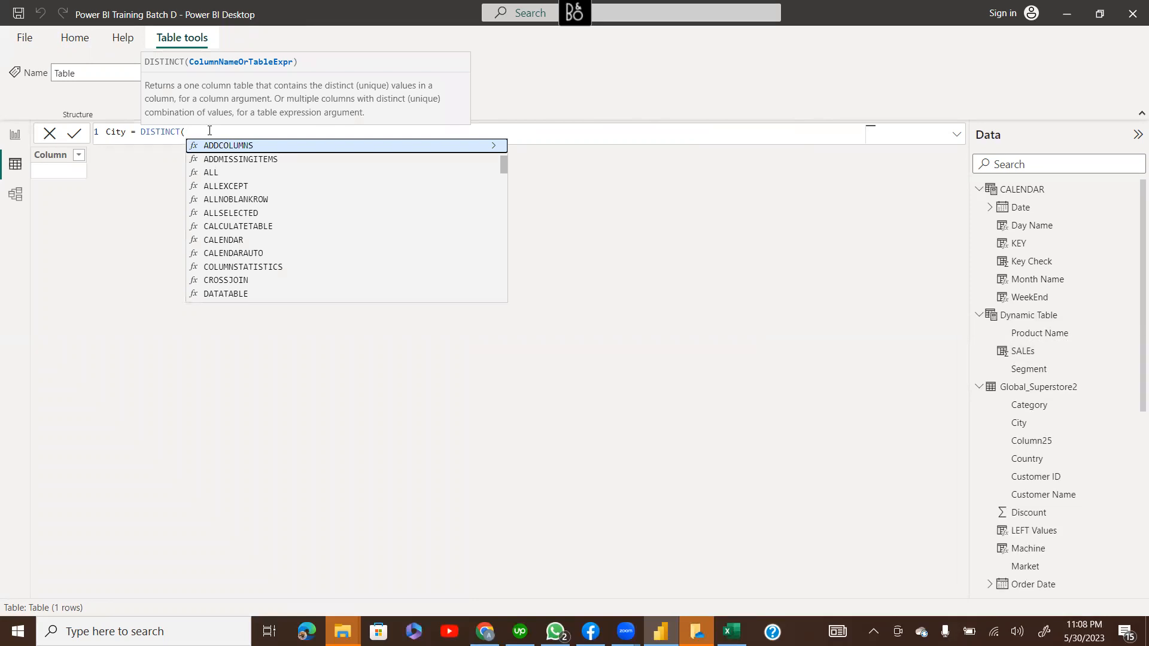
pyautogui.write('city')
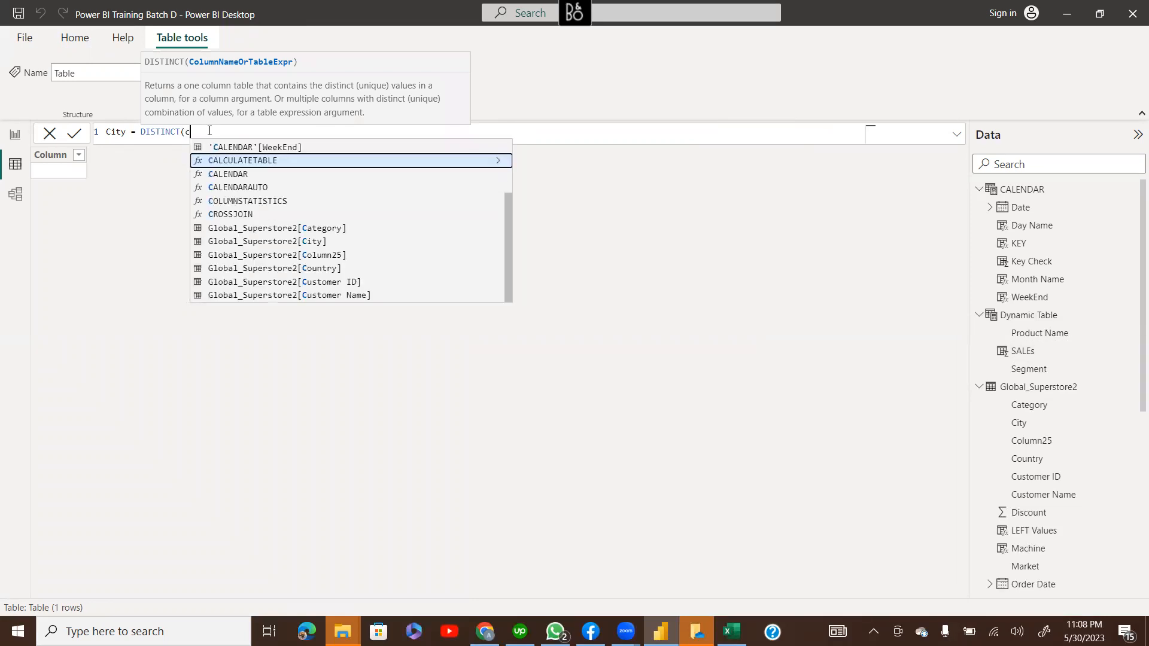
pyautogui.press('Tab')
pyautogui.write(')')
pyautogui.press('Return')
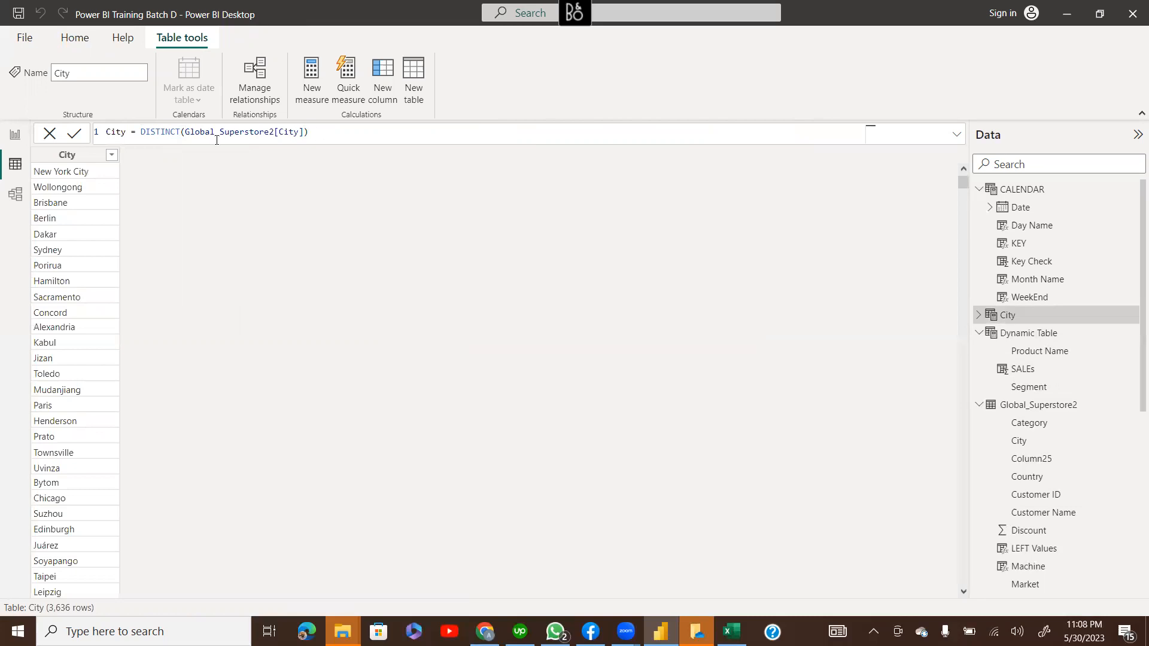
# Look through the distinct values in the City column's filter list and close it without filtering
pyautogui.click(111, 155)
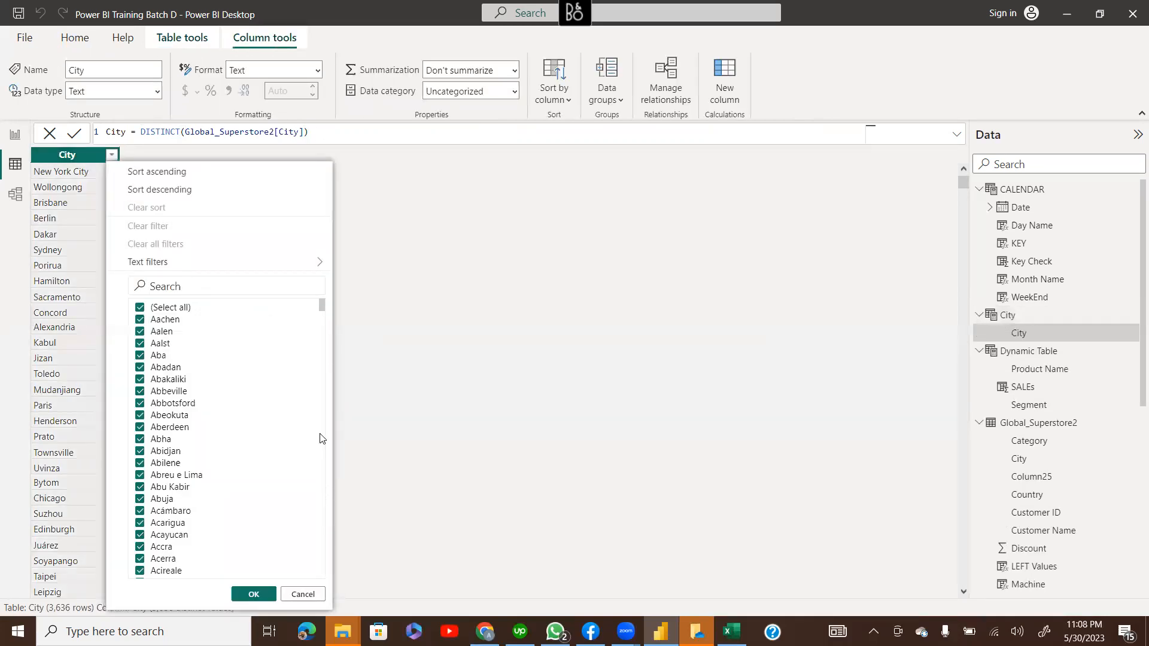
pyautogui.moveTo(323, 308); pyautogui.dragTo(324, 563)
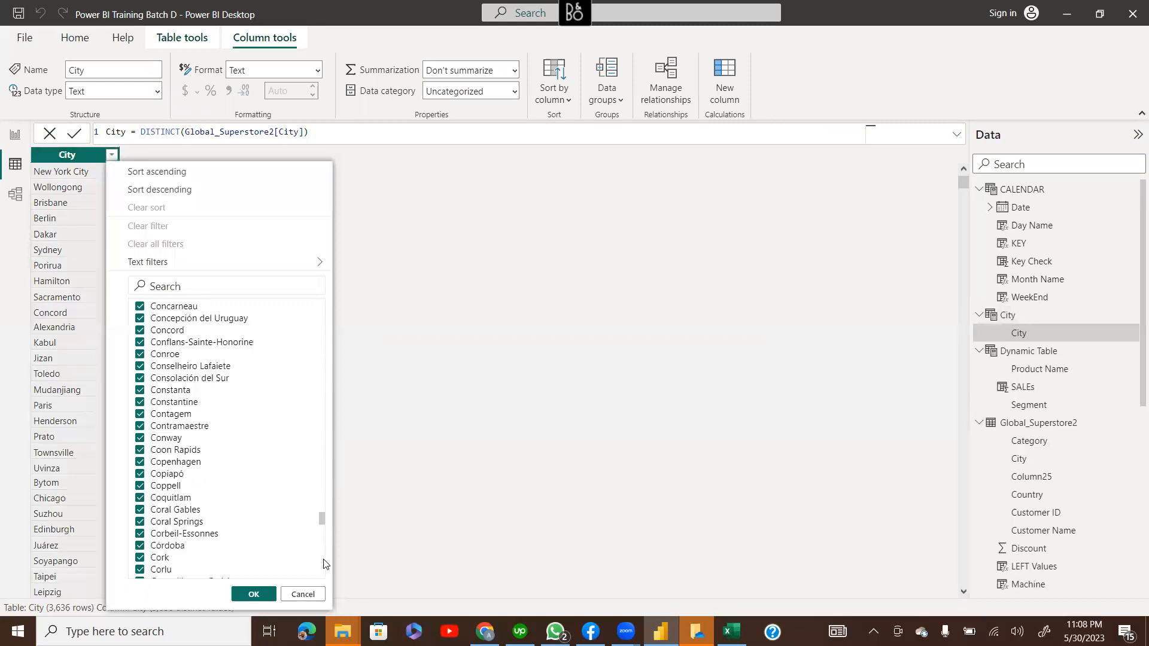
pyautogui.click(65, 206)
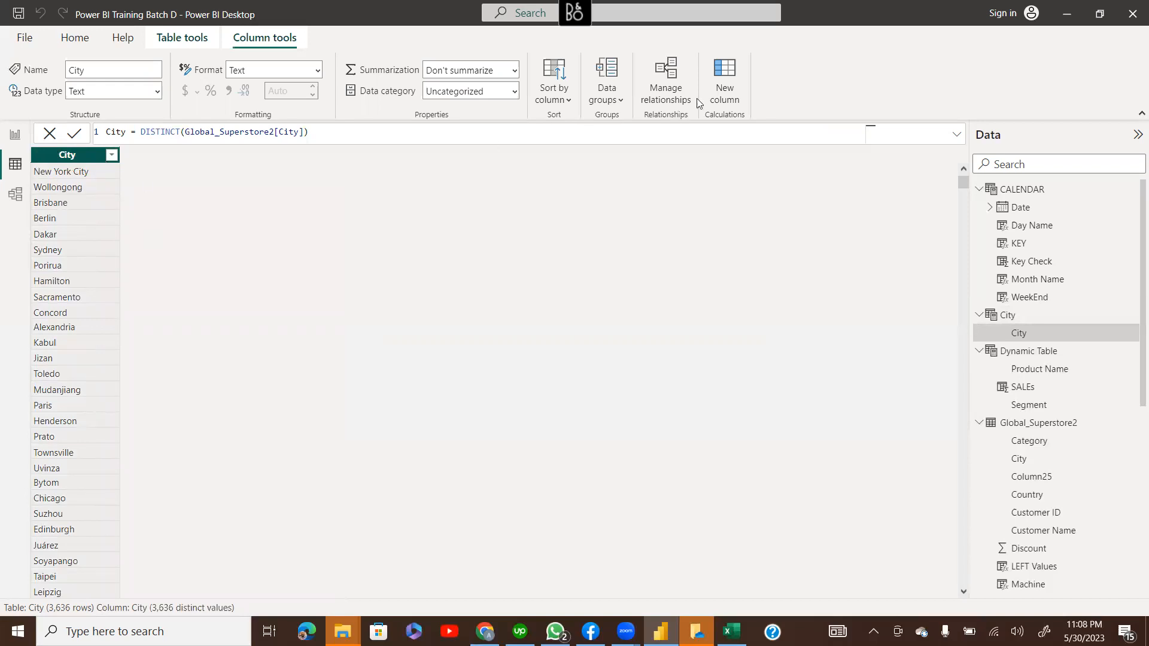
# Add a calculated column named Country to the City table, starting its formula with the LOOKUPVALUE function
pyautogui.click(724, 77)
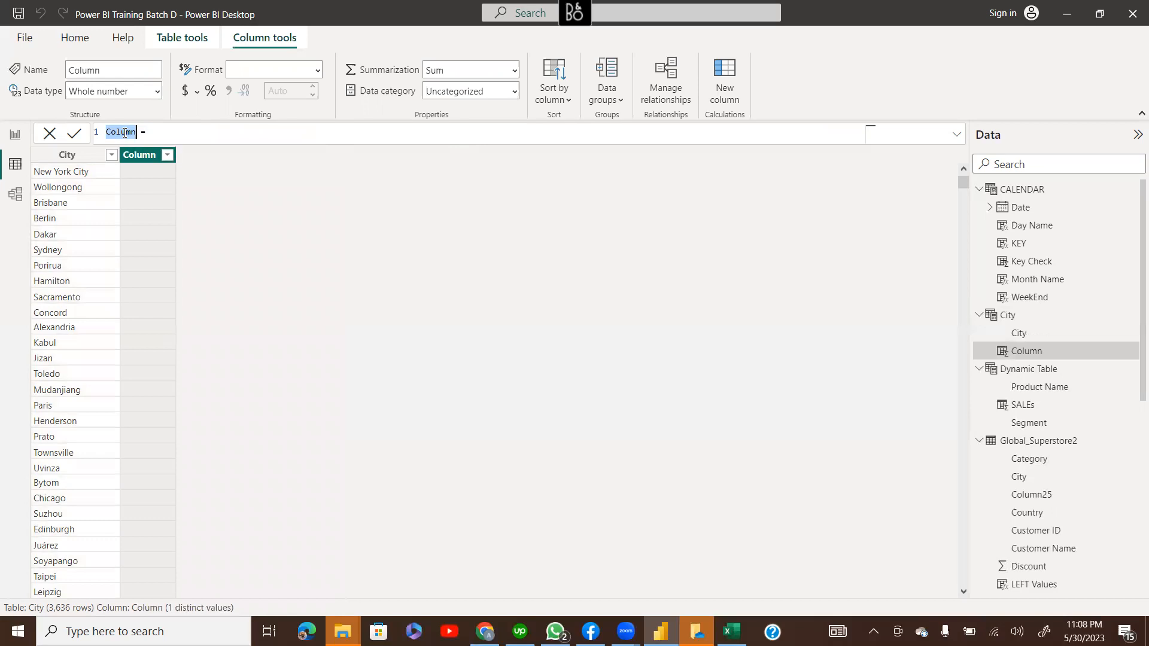
pyautogui.write('Country')
pyautogui.click(237, 131)
pyautogui.write('Look')
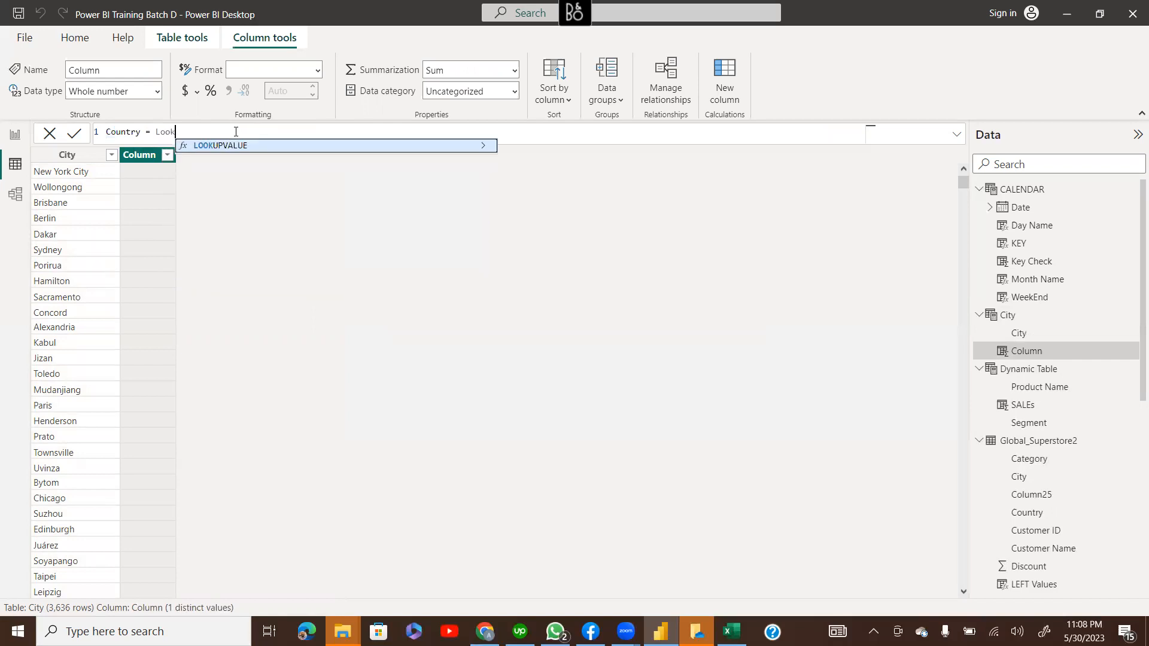
pyautogui.press('Tab')
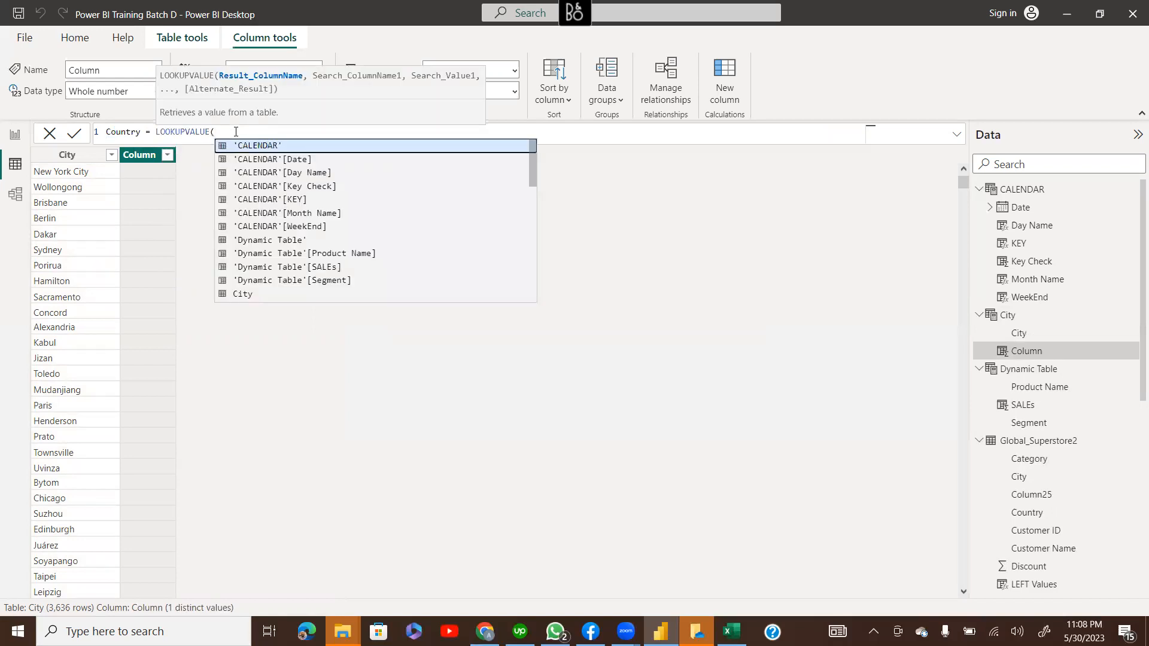
# Enter Global_Superstore2[Country] as the result column of the LOOKUPVALUE function
pyautogui.write('glo')
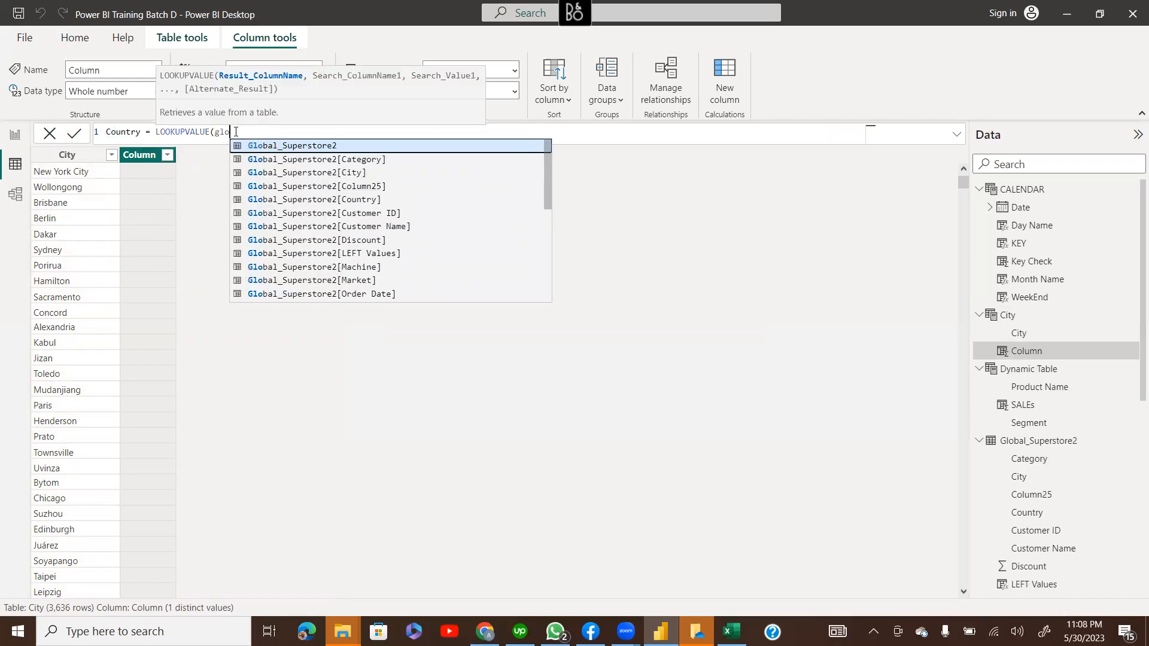
pyautogui.press('Down')
pyautogui.press('Down')
pyautogui.press('Down')
pyautogui.press('Down')
pyautogui.press('Down')
pyautogui.press('Down')
pyautogui.press('Down')
pyautogui.press('Down')
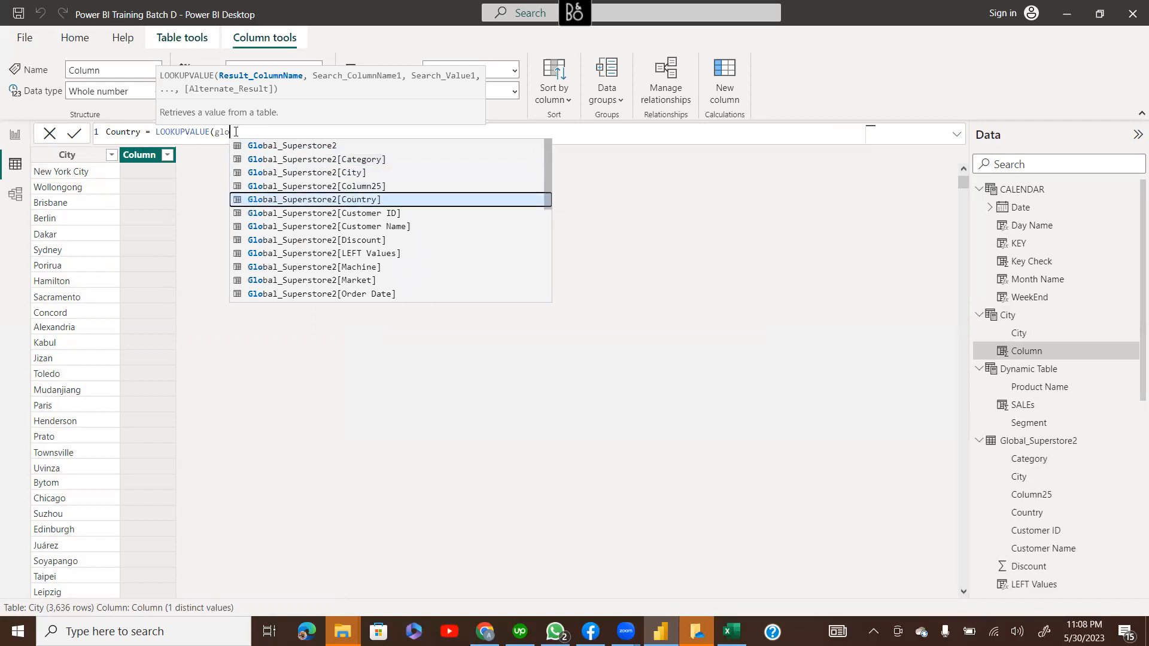
pyautogui.press('Up')
pyautogui.press('Up')
pyautogui.press('Up')
pyautogui.press('Up')
pyautogui.press('Tab')
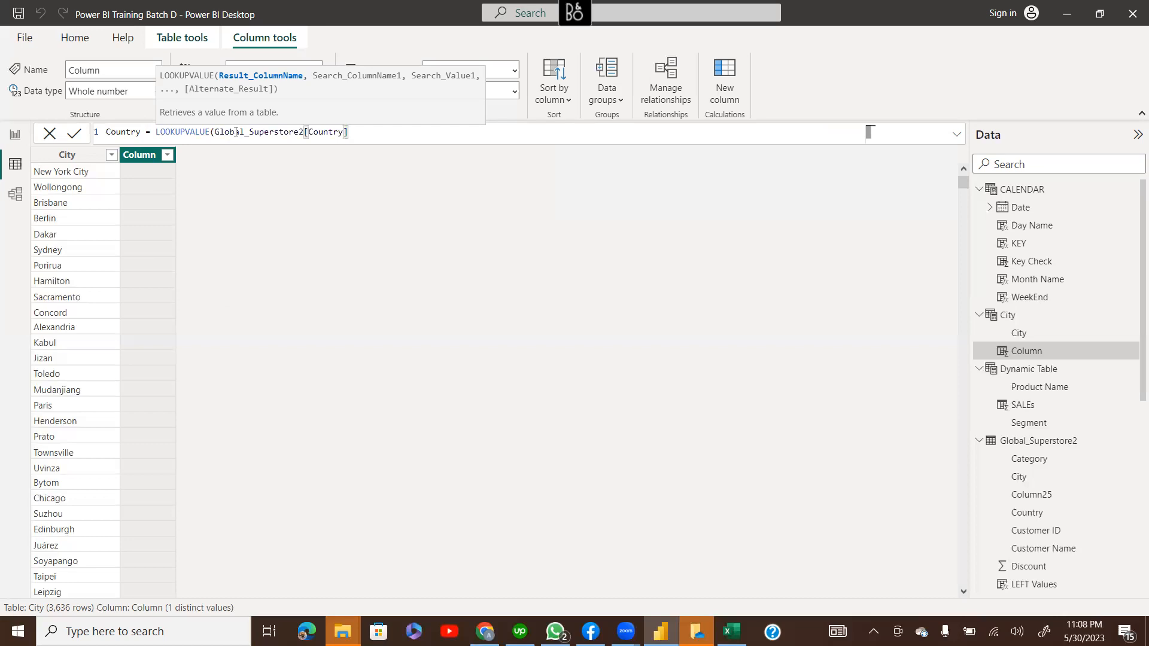
# Complete LOOKUPVALUE with Global_Superstore2[City] as the search column and City[City] as the search value, and commit the formula
pyautogui.write(',')
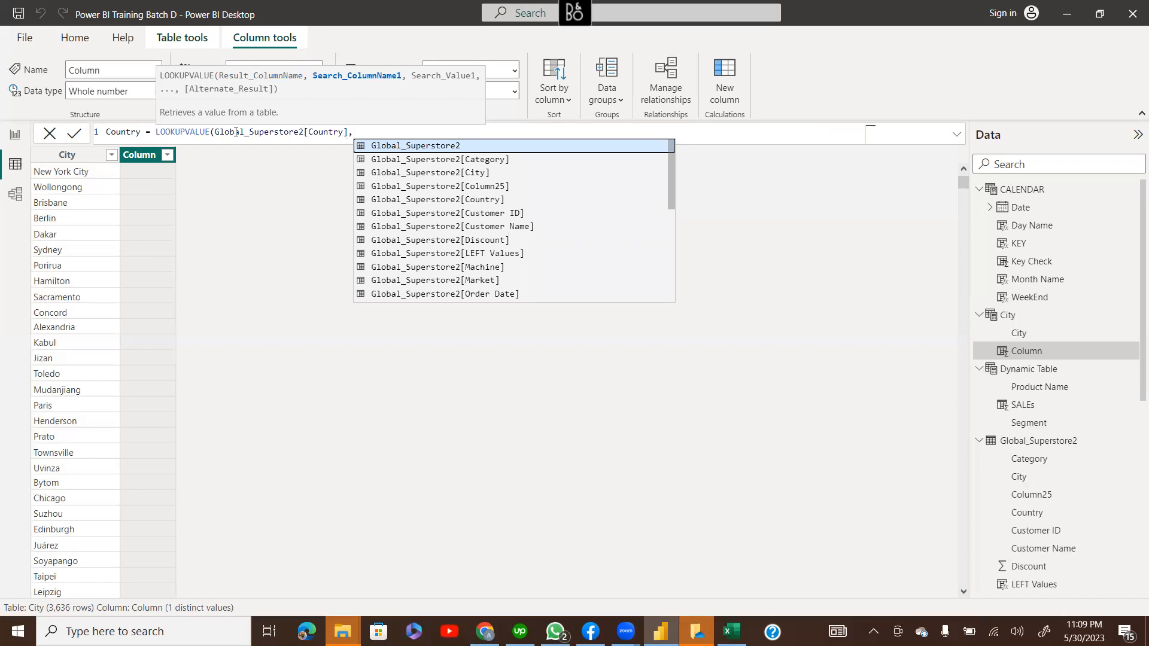
pyautogui.press('Down')
pyautogui.press('Down')
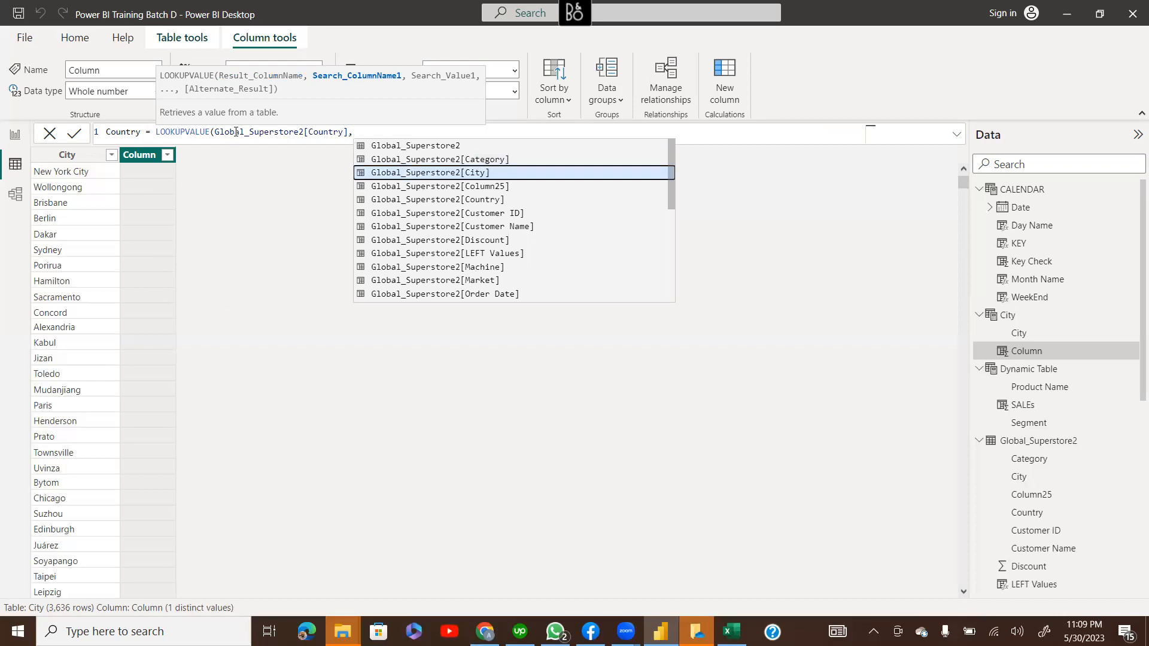
pyautogui.press('Tab')
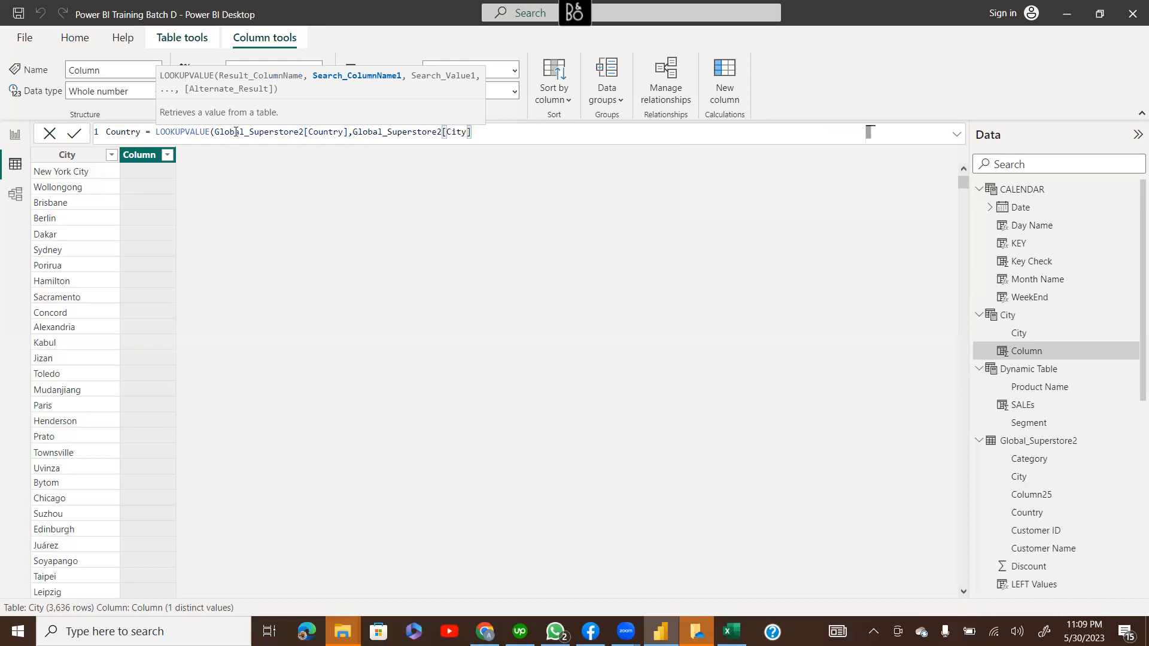
pyautogui.write(',ci')
pyautogui.press('Down')
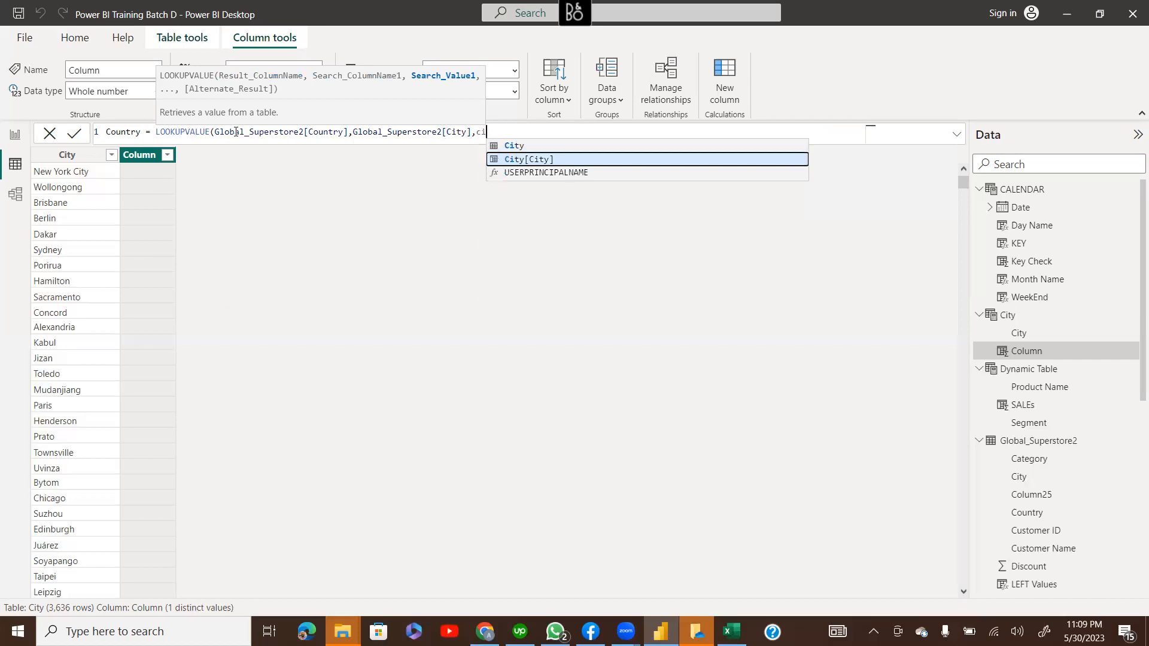
pyautogui.press('Tab')
pyautogui.write(')')
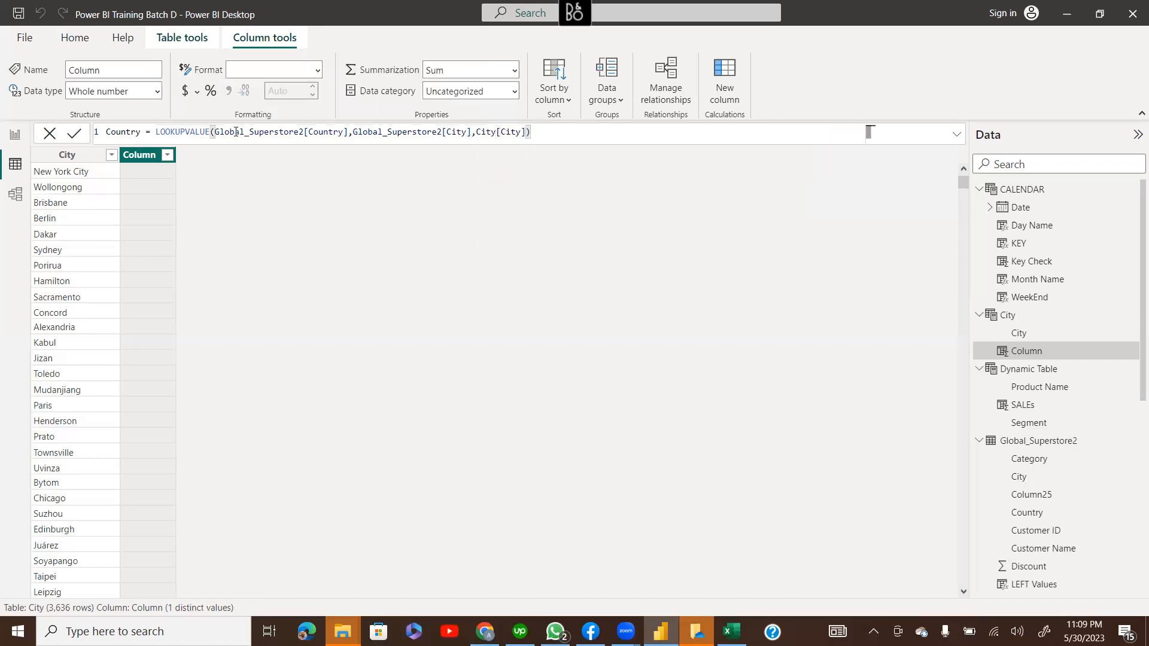
pyautogui.press('Return')
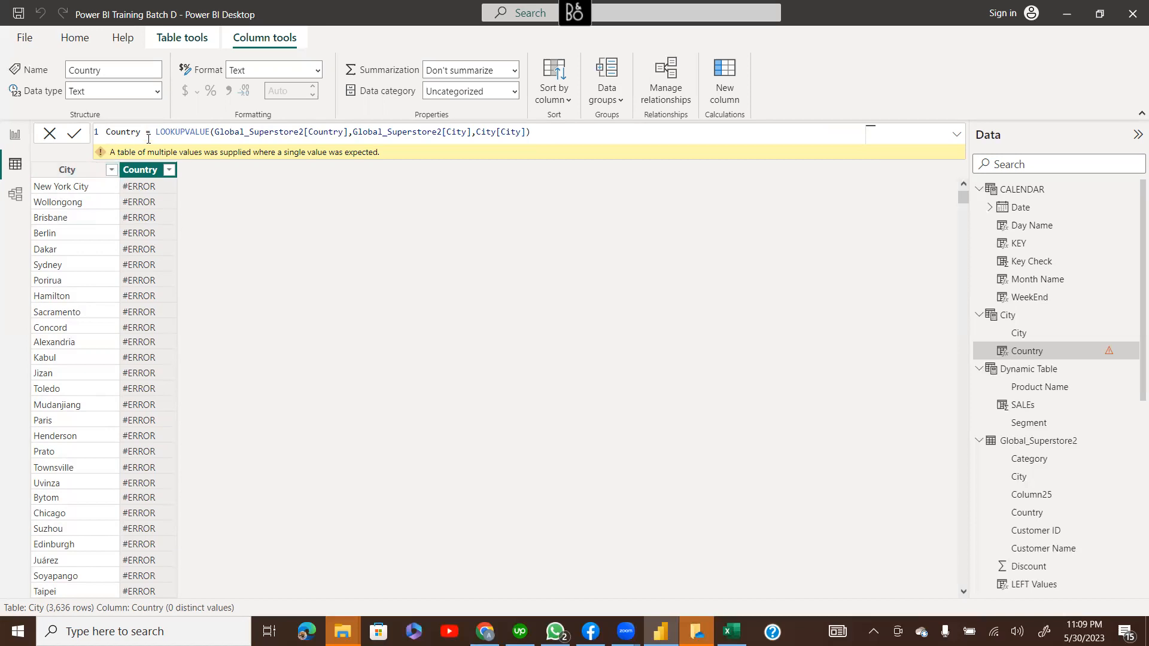
# Check the City table's DISTINCT formula, then change the Country column's LOOKUPVALUE result column to Global_Superstore2[Region]
pyautogui.click(68, 170)
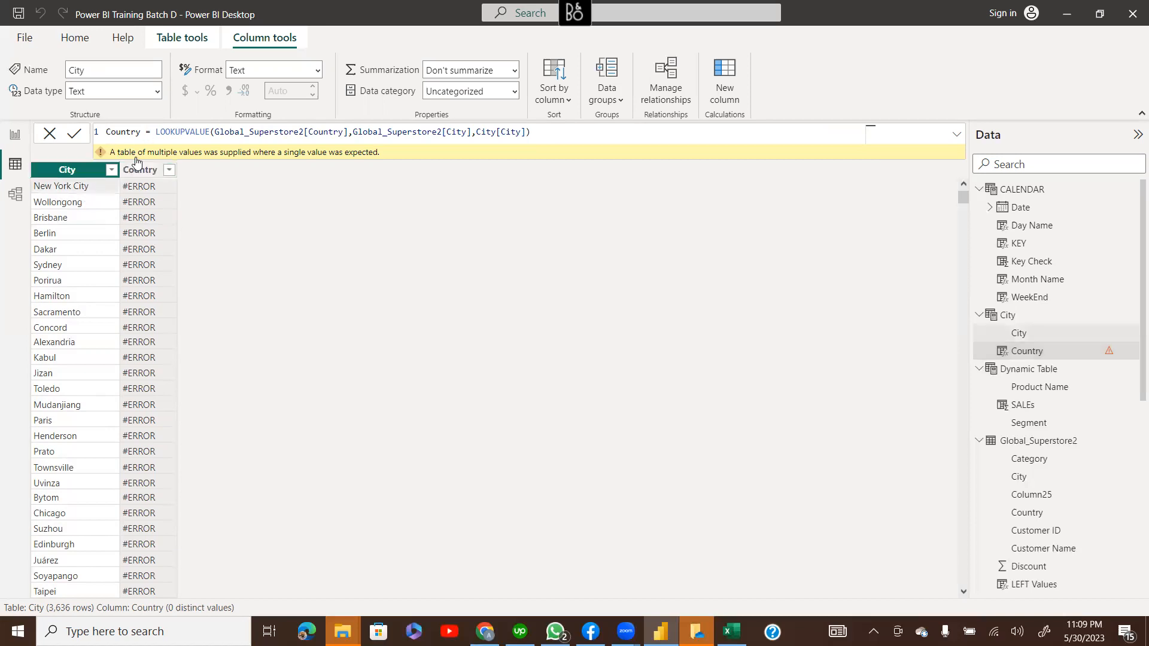
pyautogui.moveTo(279, 132); pyautogui.dragTo(299, 130)
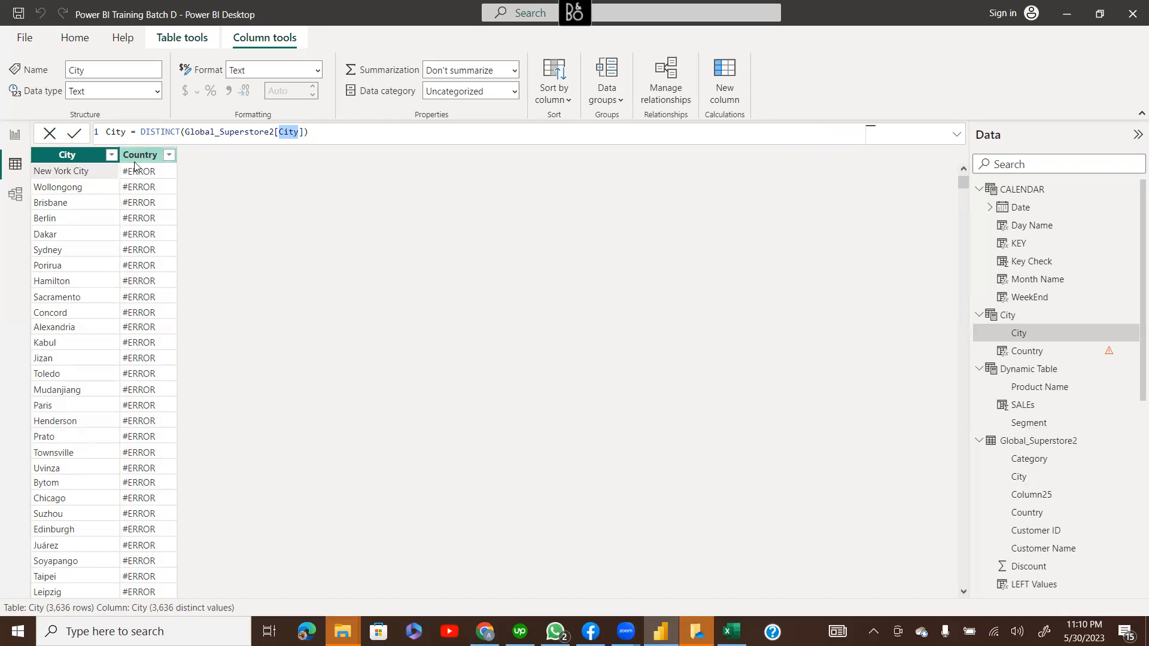
pyautogui.click(142, 177)
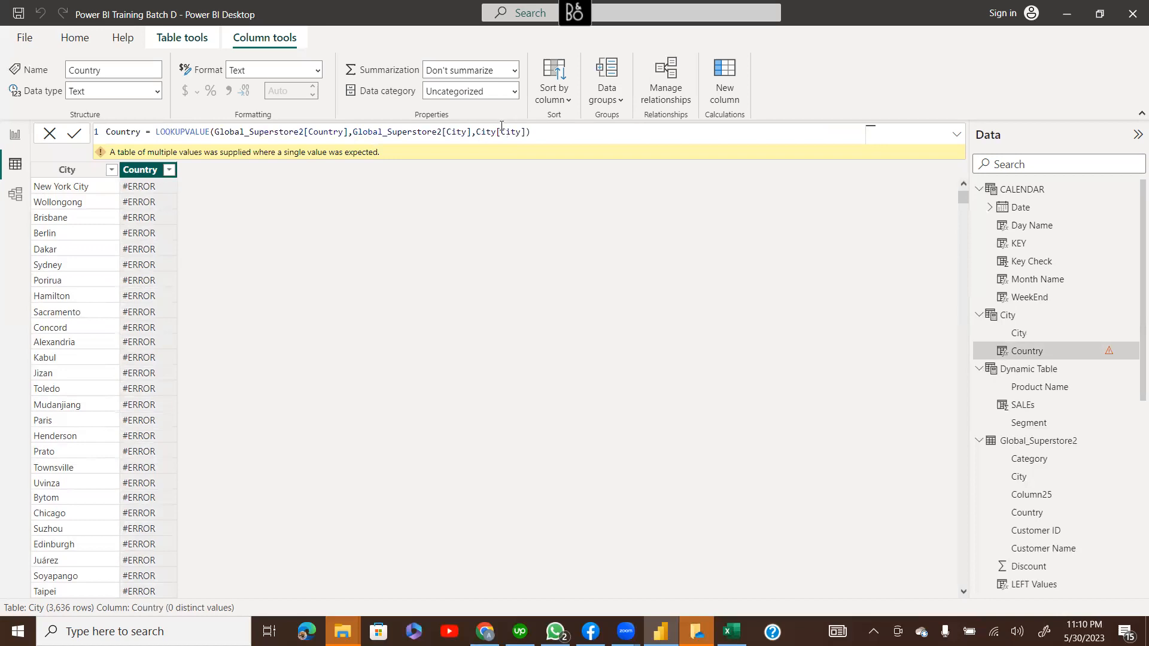
pyautogui.moveTo(344, 132); pyautogui.dragTo(310, 130)
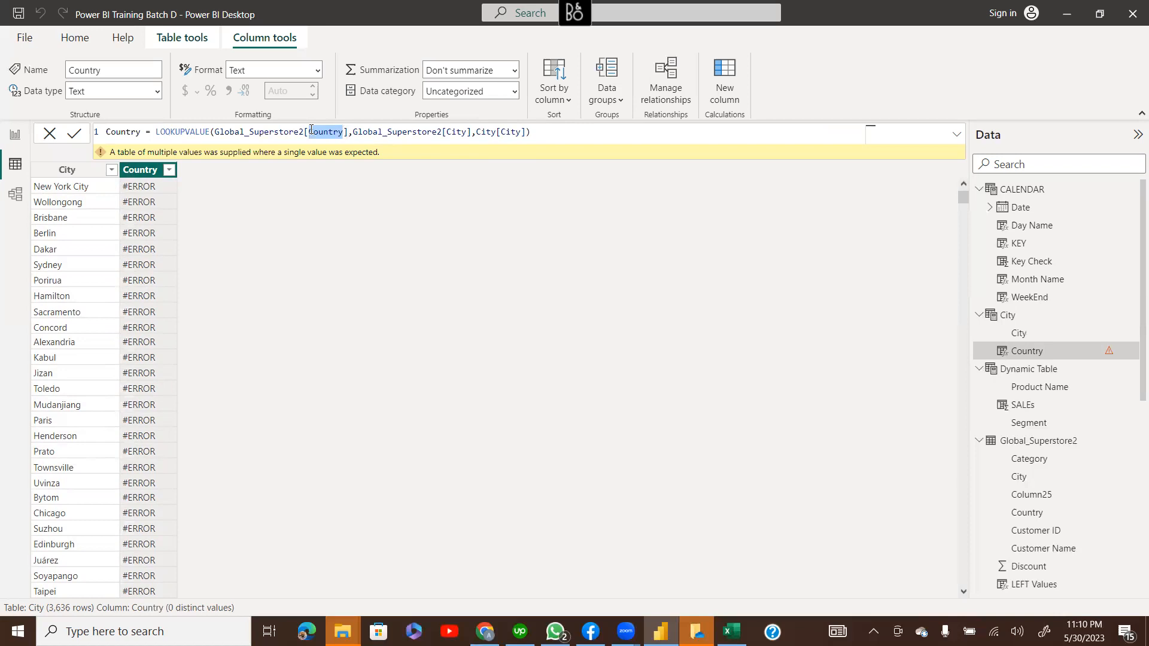
pyautogui.write('Reg')
pyautogui.press('Tab')
pyautogui.press('Return')
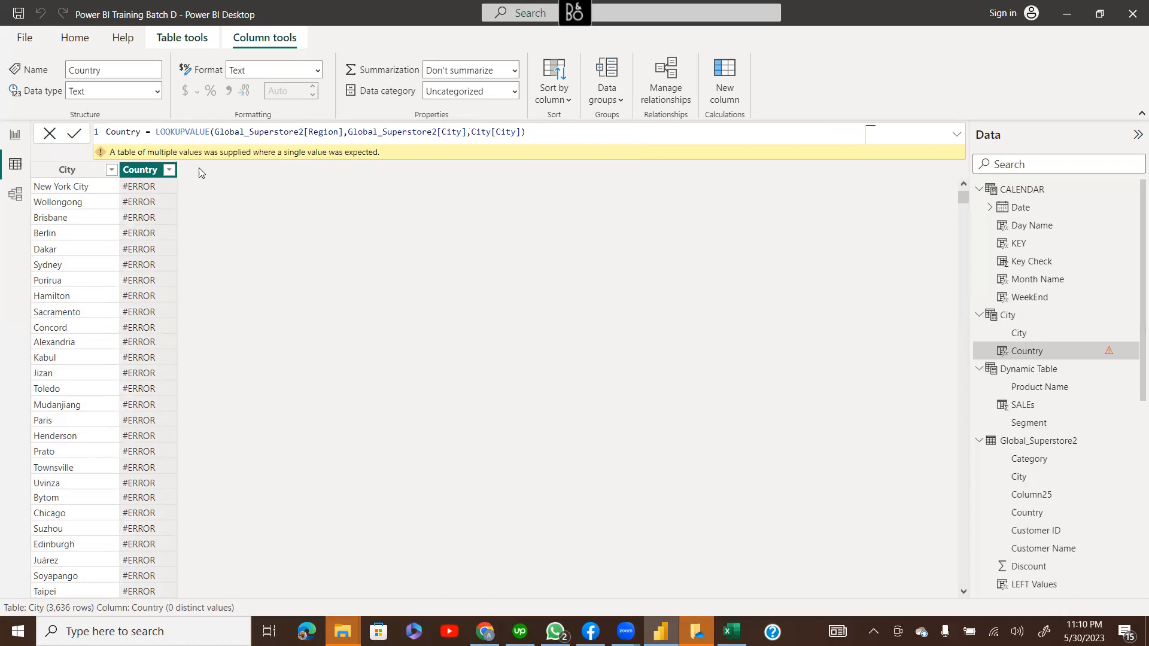
# Change the City table's formula to DISTINCT(Global_Superstore2[State])
pyautogui.click(49, 188)
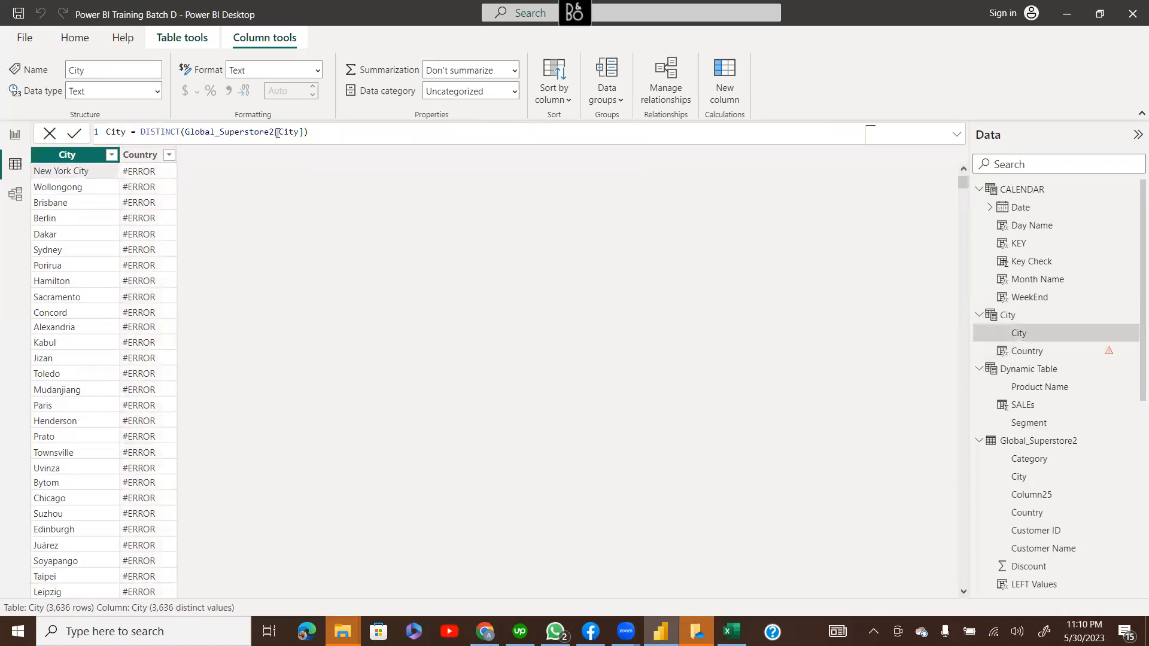
pyautogui.moveTo(277, 132); pyautogui.dragTo(300, 132)
pyautogui.write('St')
pyautogui.press('Tab')
pyautogui.press('Right')
pyautogui.press('Return')
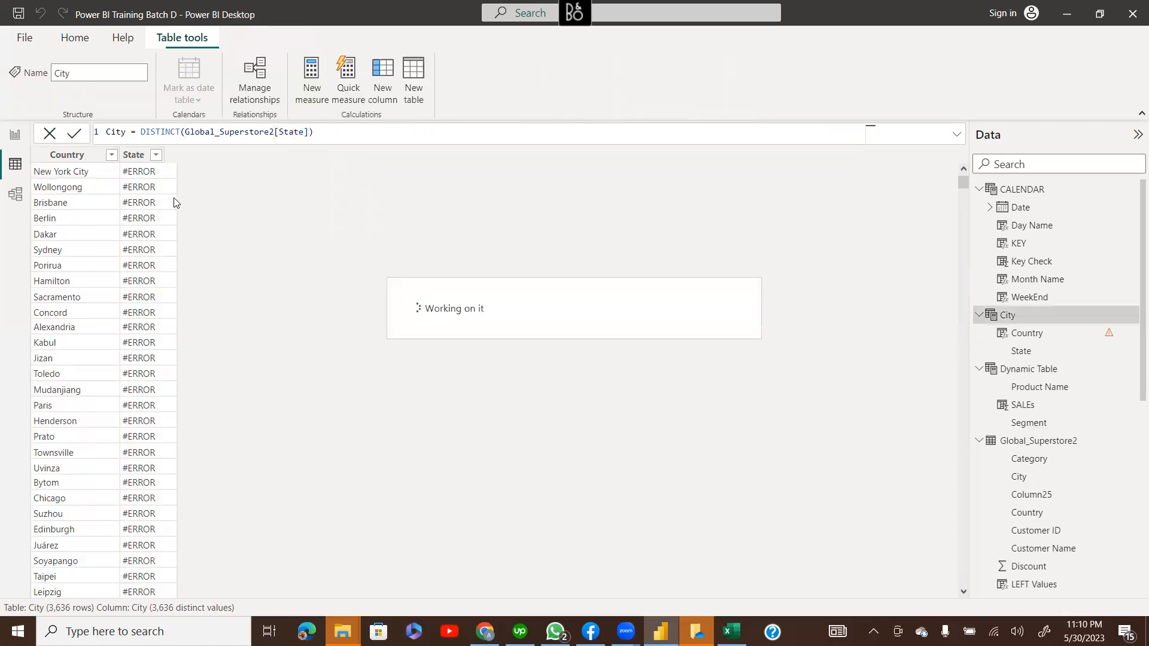
# Update the Country column's LOOKUPVALUE to search Global_Superstore2[State] for City[State], and commit the formula
pyautogui.click(60, 155)
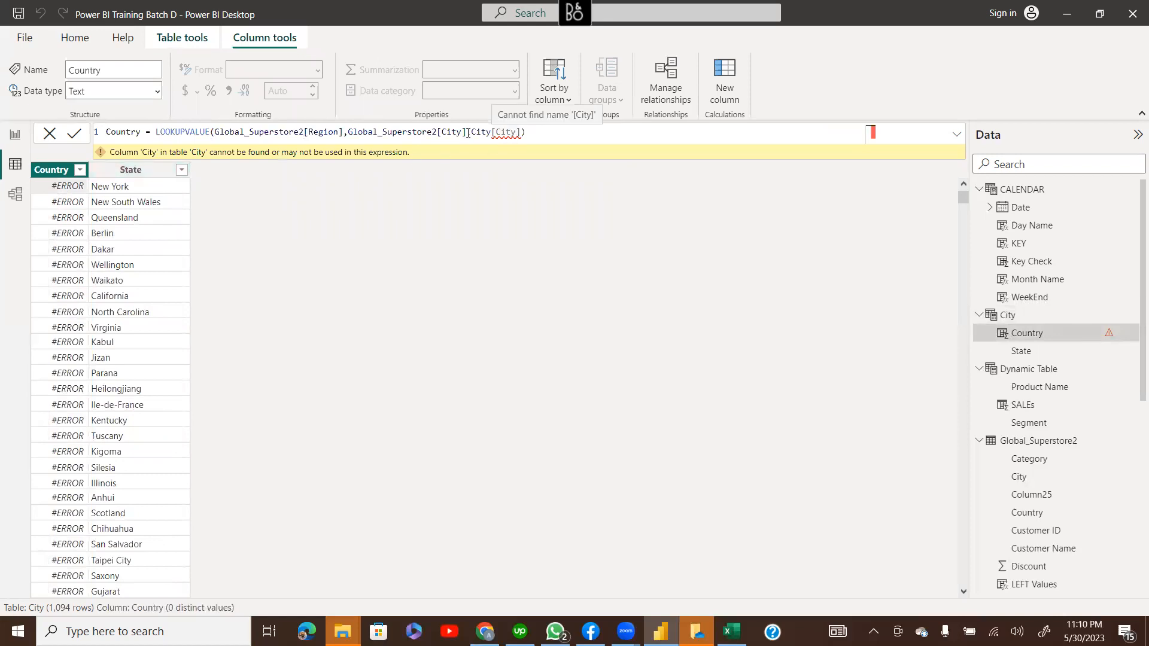
pyautogui.moveTo(496, 131); pyautogui.dragTo(516, 131)
pyautogui.write('St')
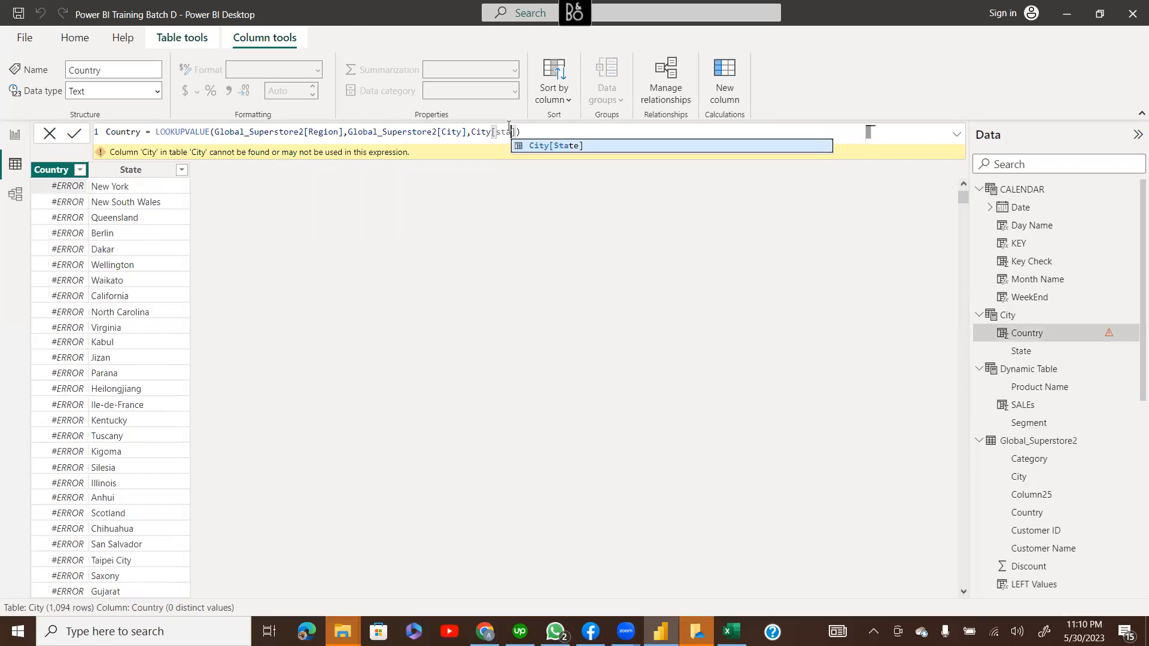
pyautogui.press('Tab')
pyautogui.doubleClick(457, 133)
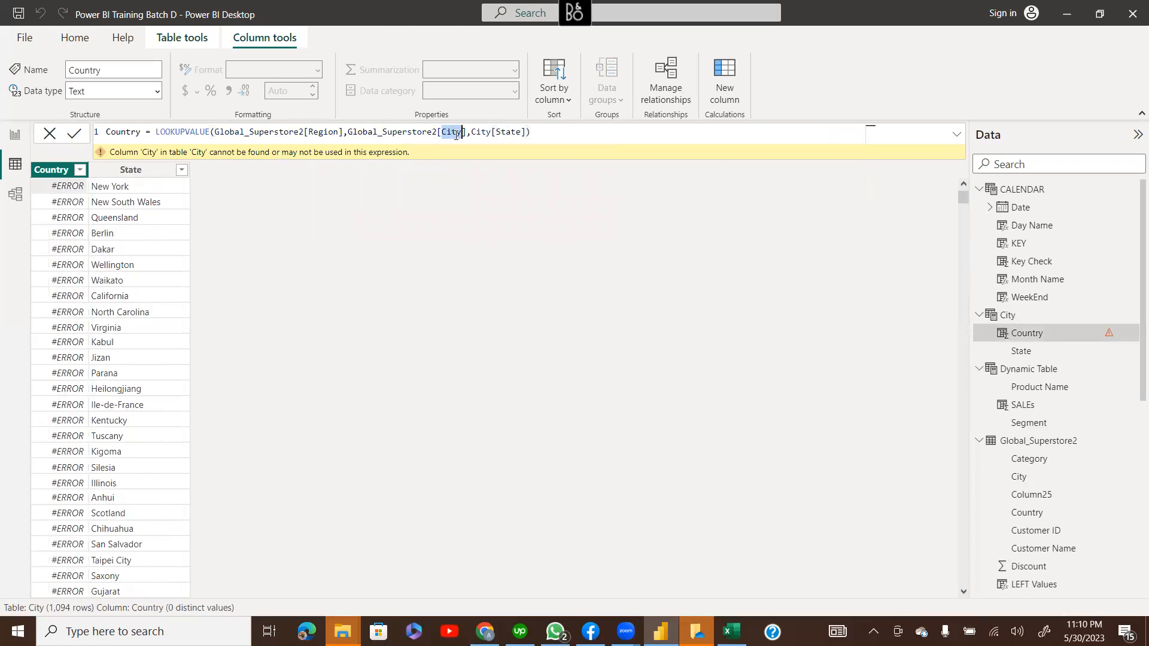
pyautogui.write('sta')
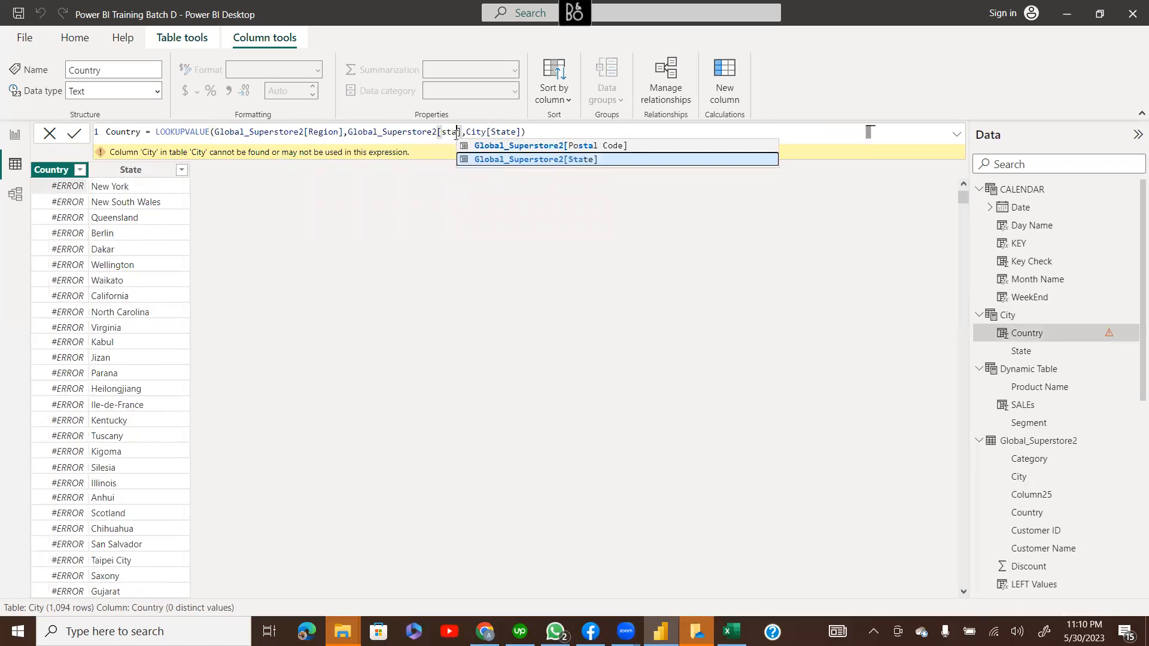
pyautogui.press('Tab')
pyautogui.click(536, 135)
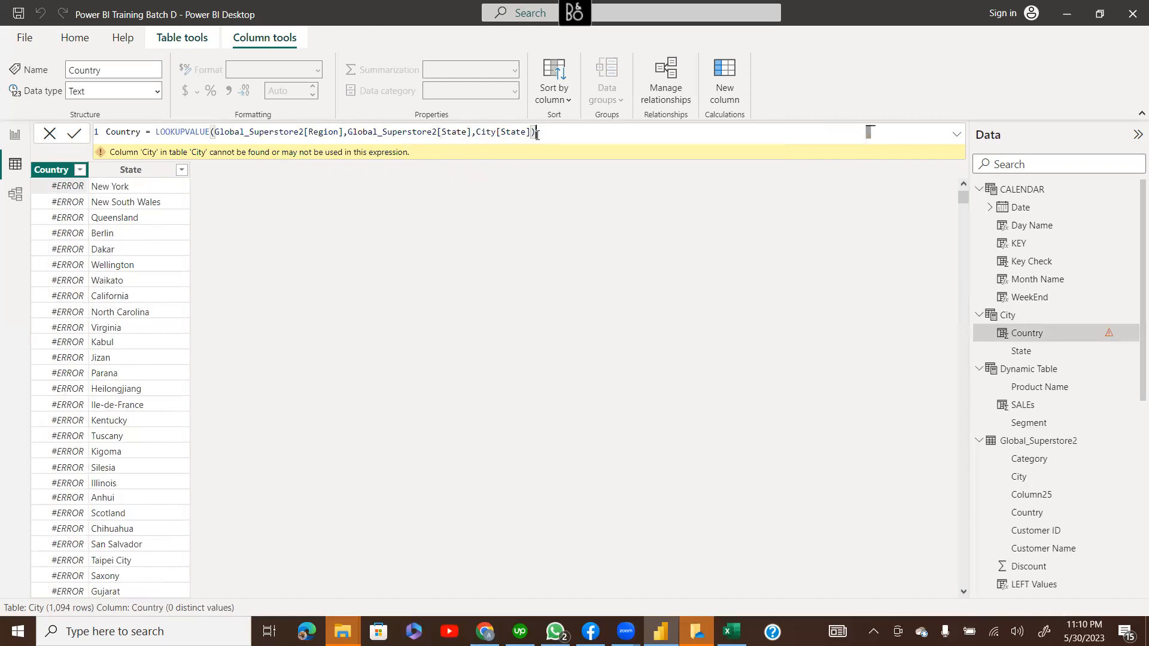
pyautogui.press('Return')
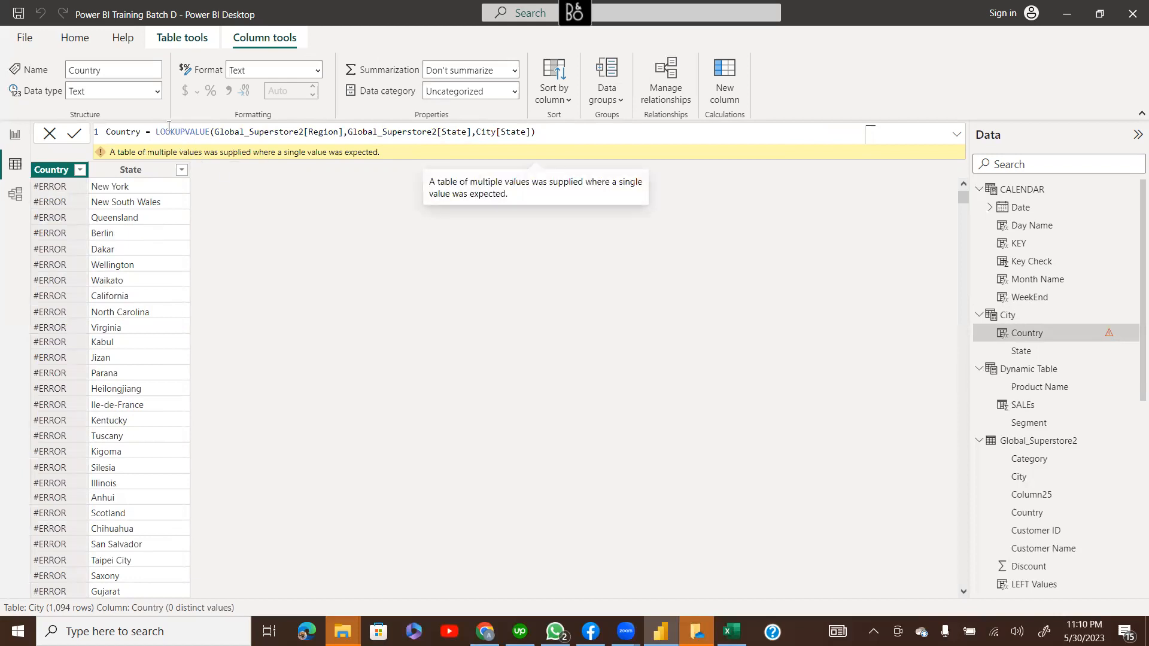
# Change the City table's formula to DISTINCT(Global_Superstore2[Order ID]) and commit it
pyautogui.click(131, 173)
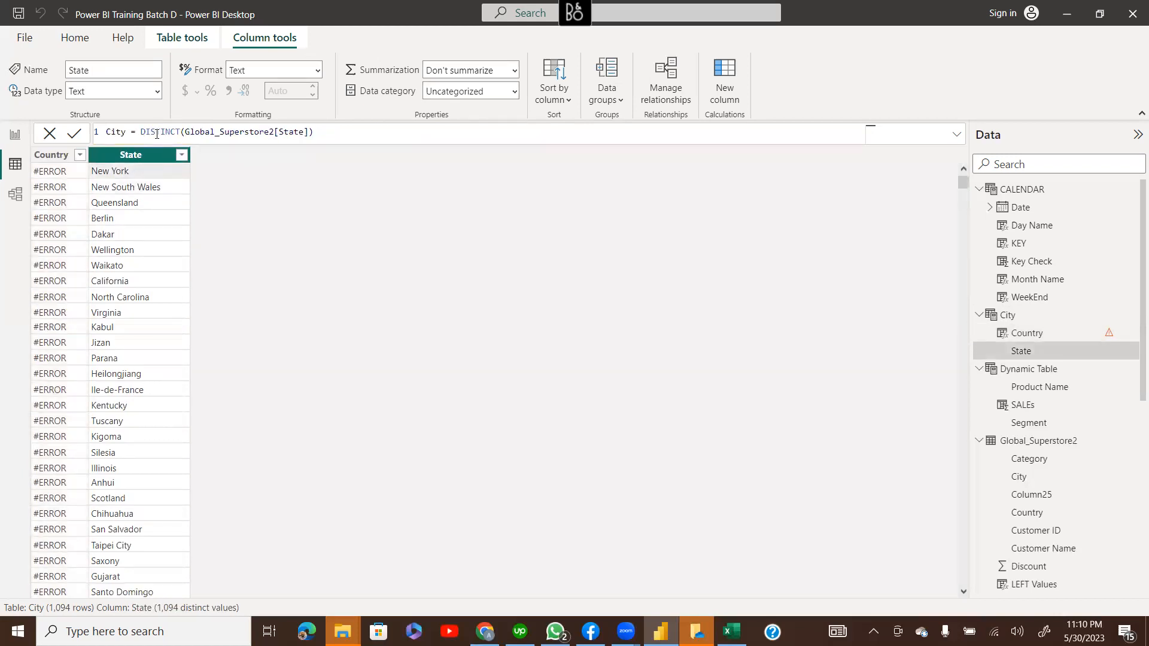
pyautogui.moveTo(186, 131); pyautogui.dragTo(308, 132)
pyautogui.write('orde')
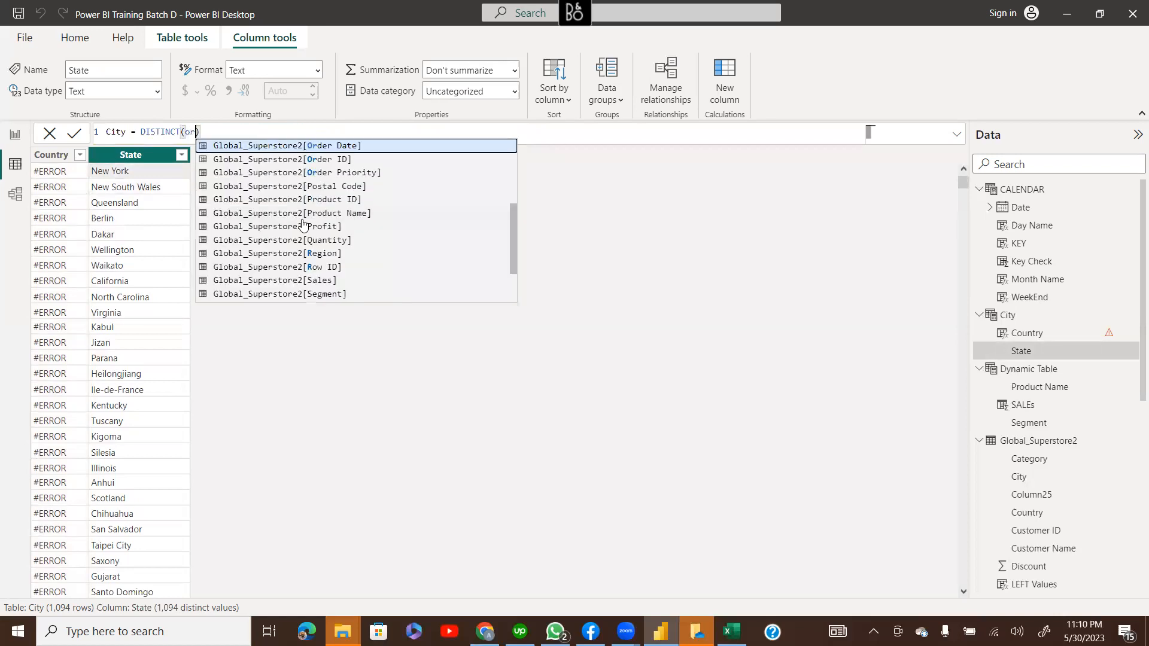
pyautogui.press('Down')
pyautogui.press('Tab')
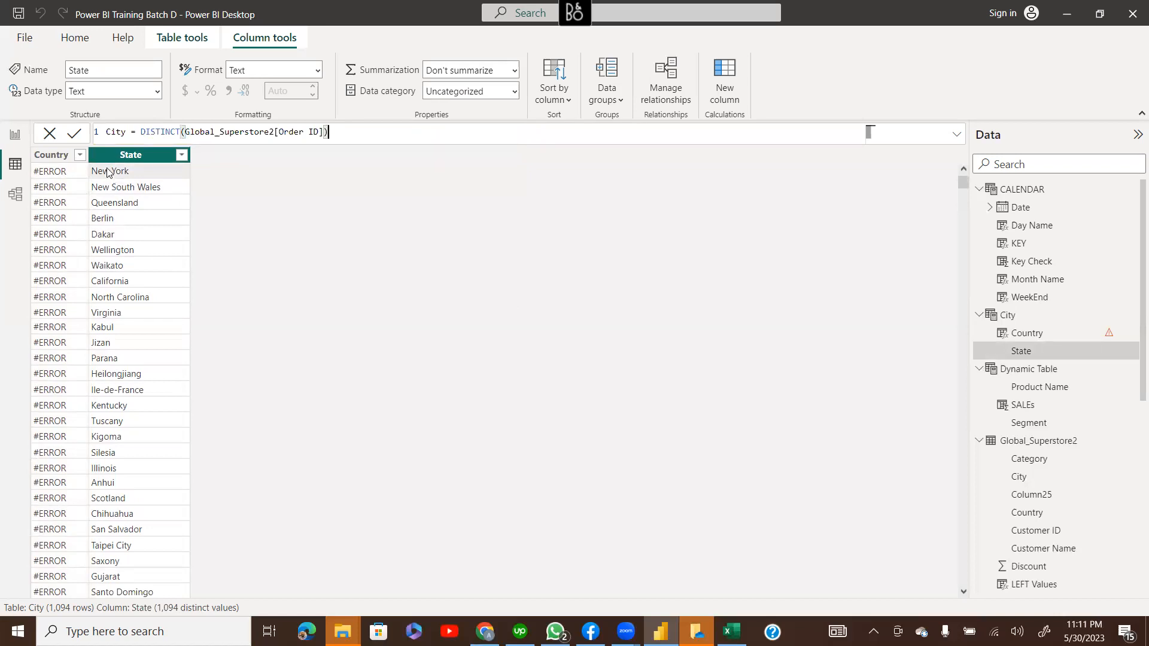
pyautogui.click(71, 174)
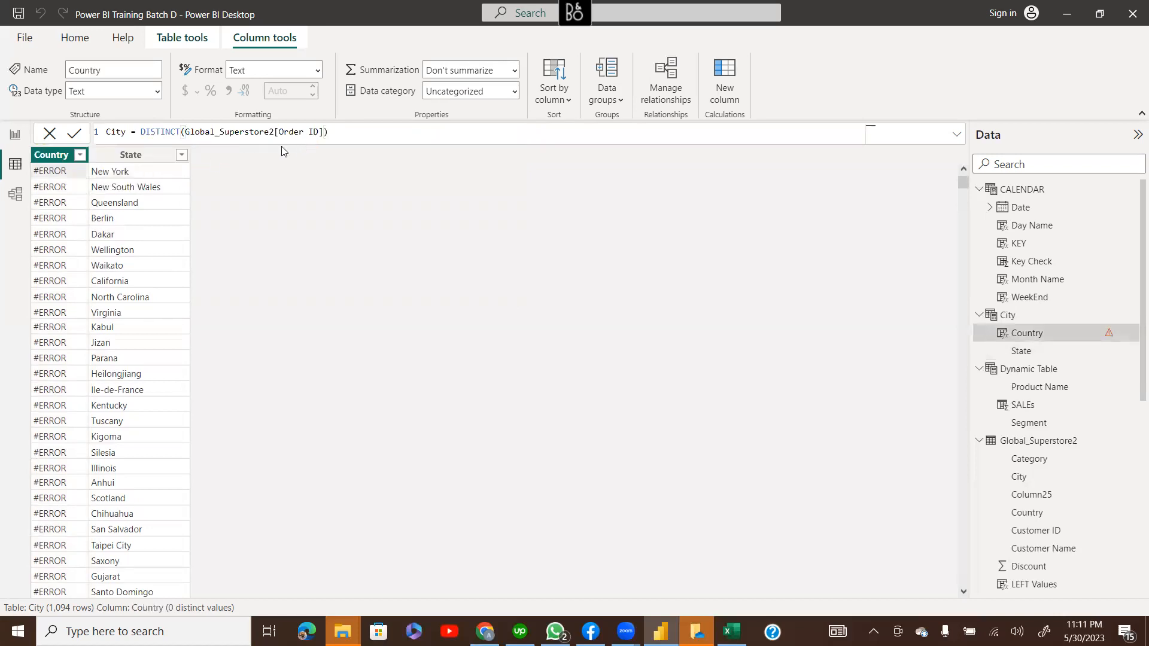
pyautogui.press('Return')
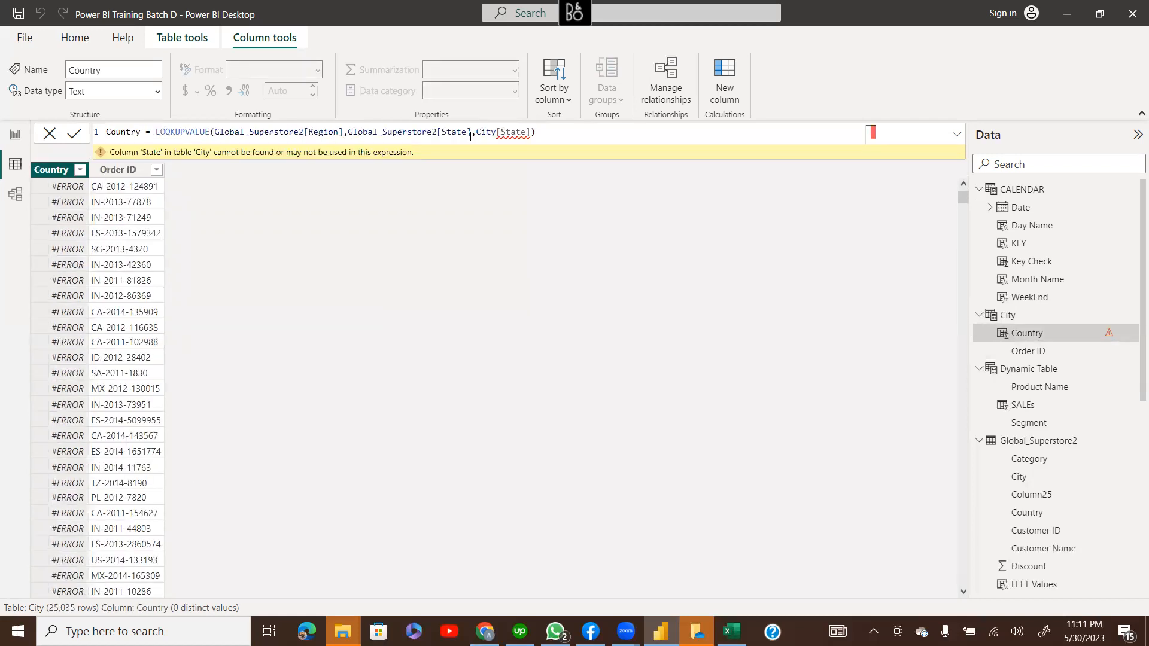
# Update the Country column's LOOKUPVALUE to search Global_Superstore2[Order ID] for City[Order ID], and commit the formula
pyautogui.click(463, 134)
pyautogui.doubleClick(449, 134)
pyautogui.write('ord')
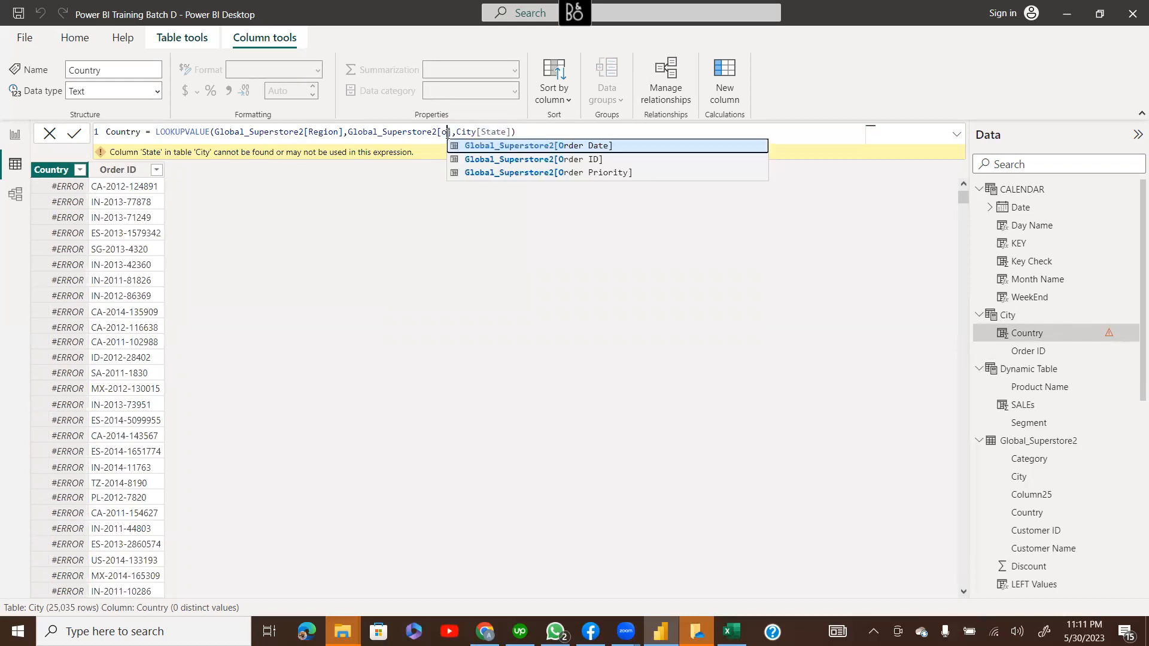
pyautogui.press('Down')
pyautogui.press('Tab')
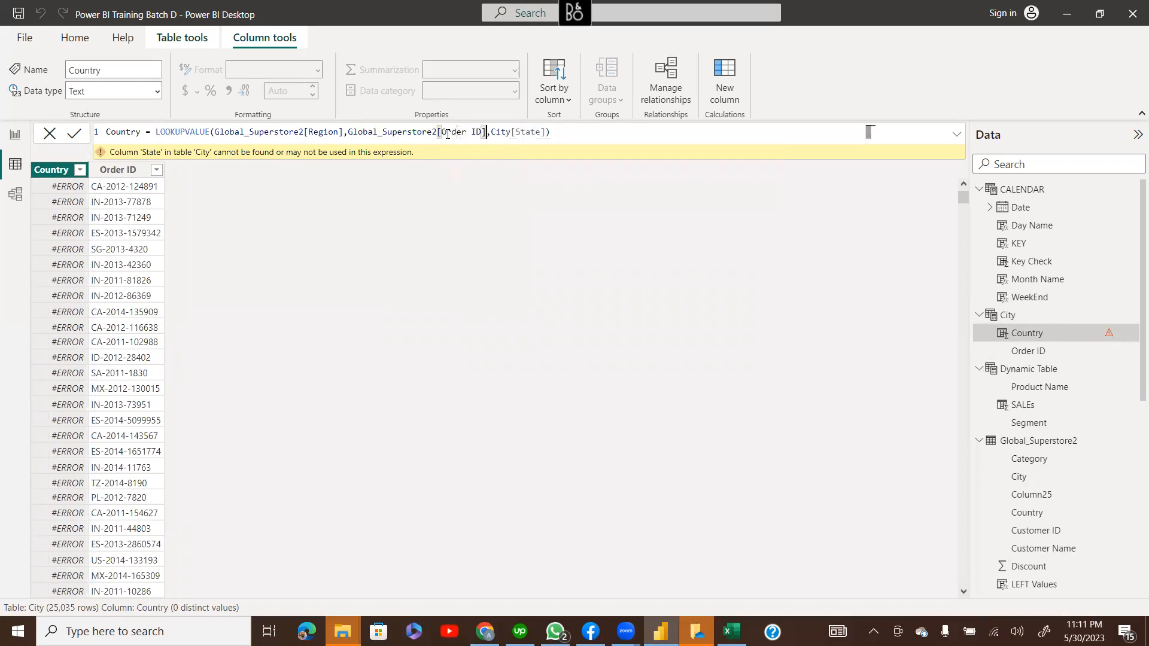
pyautogui.doubleClick(523, 136)
pyautogui.write('ord')
pyautogui.press('Tab')
pyautogui.press('Return')
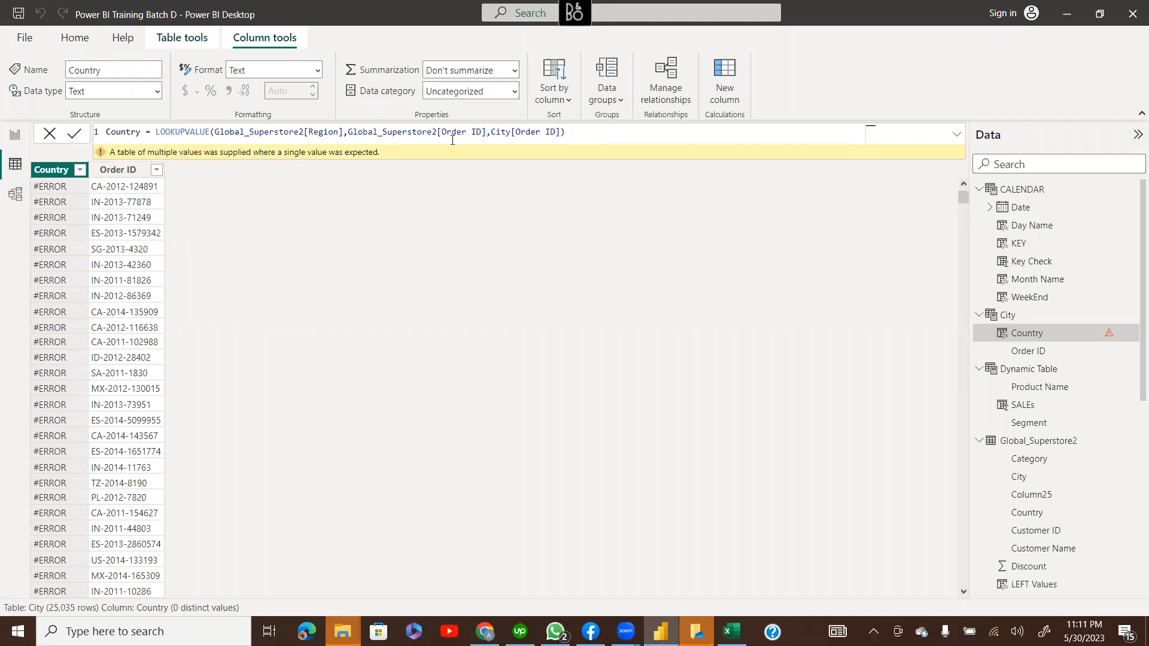
# Change the Country column's LOOKUPVALUE result column to Global_Superstore2[Country]
pyautogui.doubleClick(335, 133)
pyautogui.write('cu')
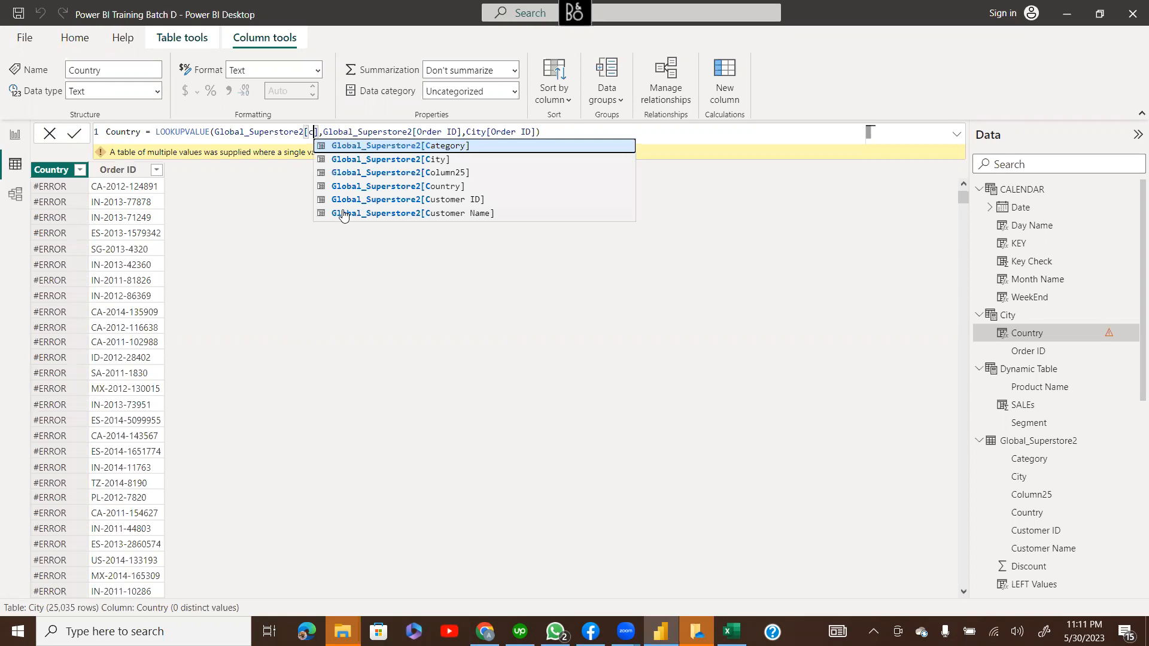
pyautogui.press('BackSpace')
pyautogui.press('Down')
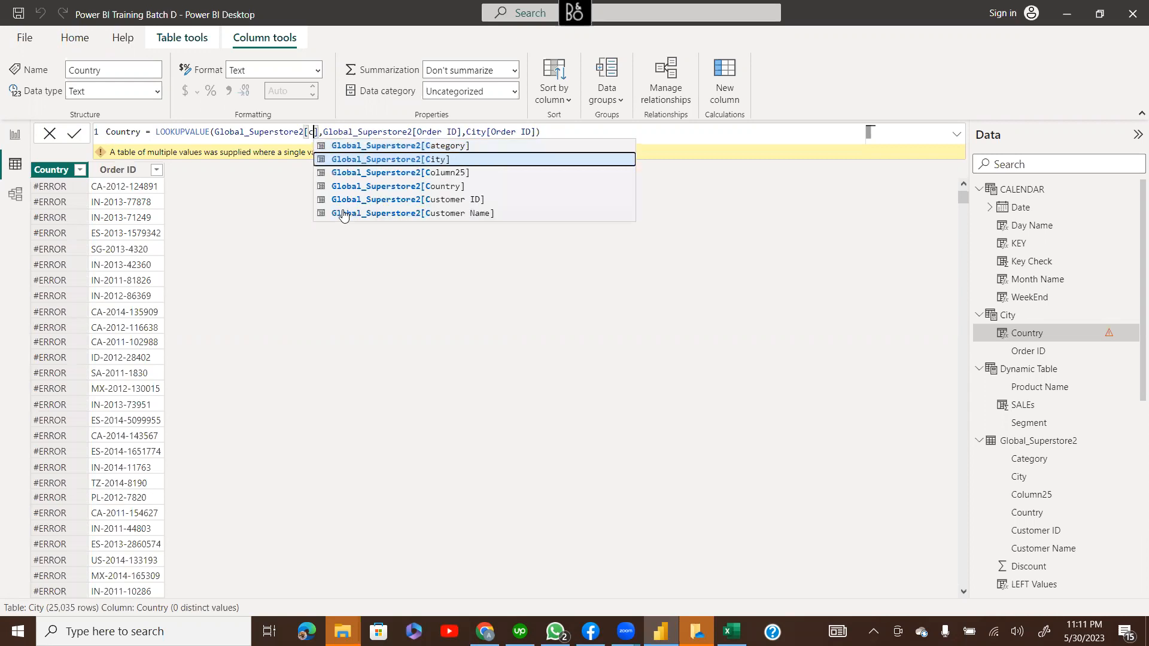
pyautogui.press('Down')
pyautogui.press('Down')
pyautogui.press('Tab')
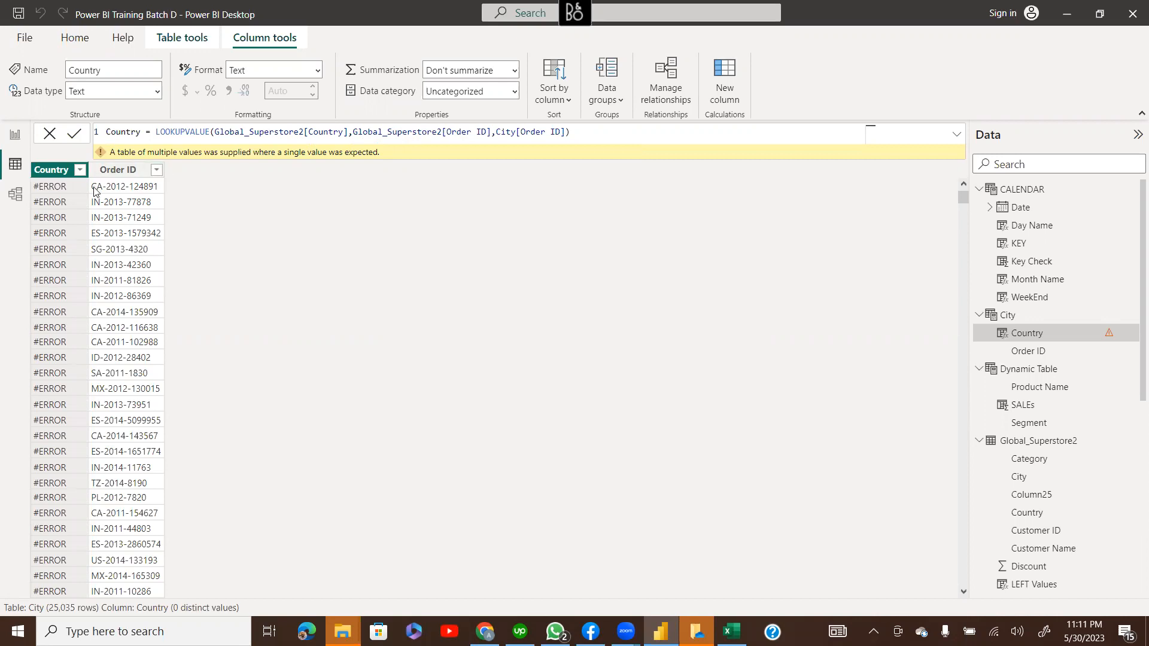
# Change the Country column's LOOKUPVALUE result column to Global_Superstore2[Segment] and commit the formula
pyautogui.doubleClick(326, 132)
pyautogui.write('Se')
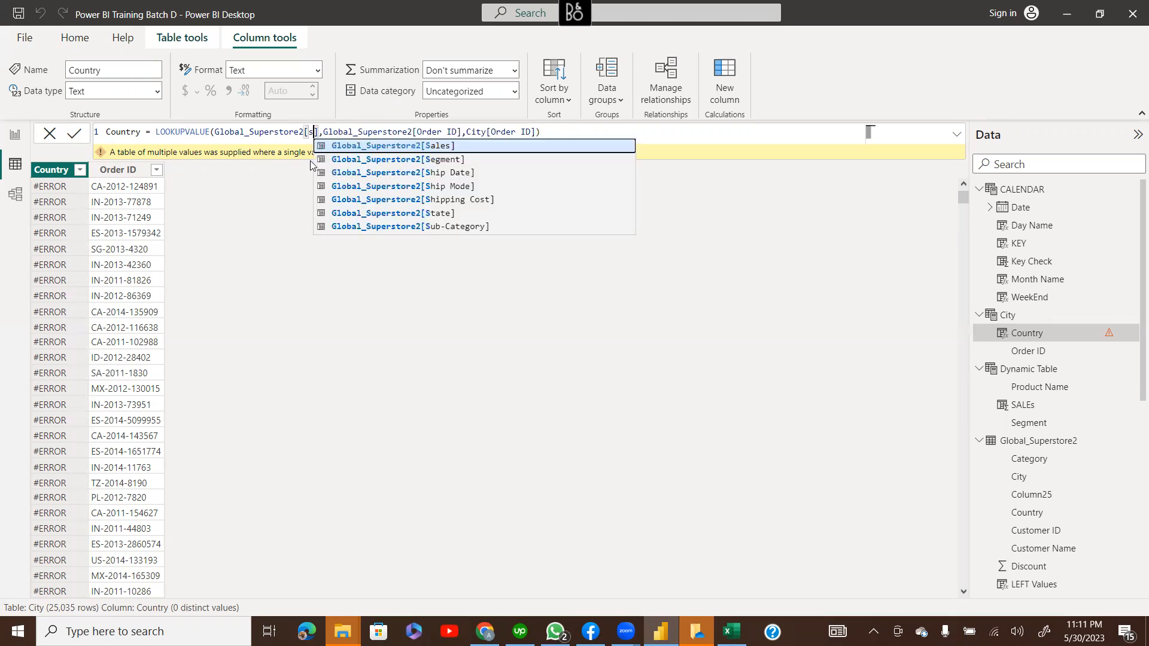
pyautogui.press('Tab')
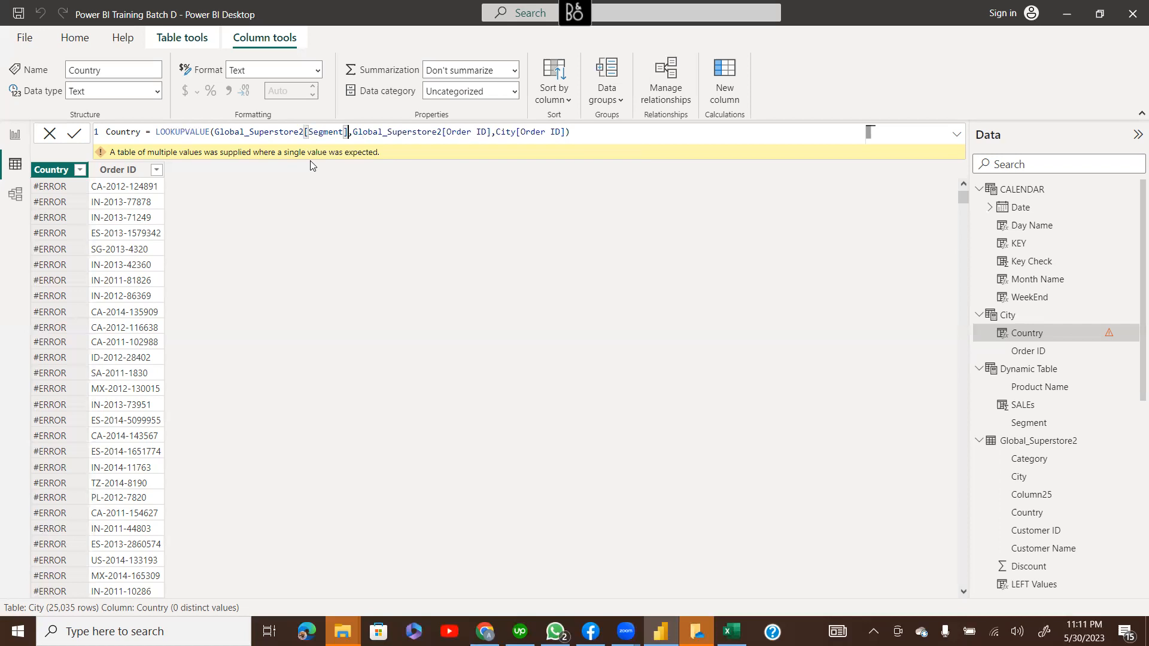
pyautogui.press('End')
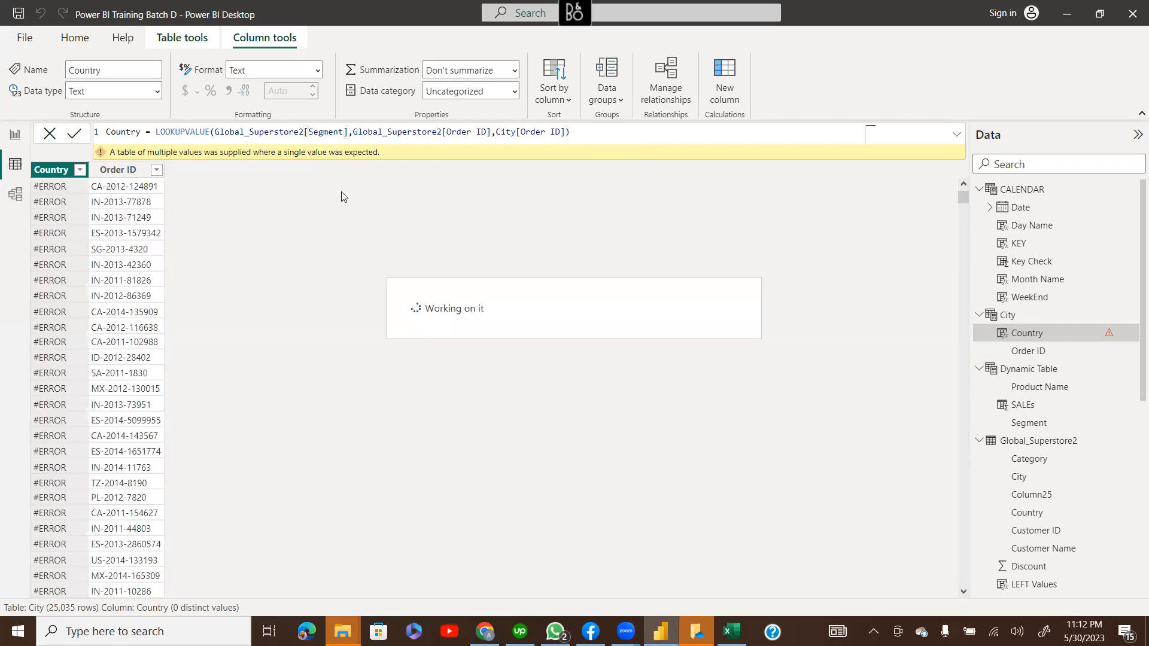
# Change the Country column's LOOKUPVALUE result column to Global_Superstore2[Customer Name] and commit the formula
pyautogui.doubleClick(328, 131)
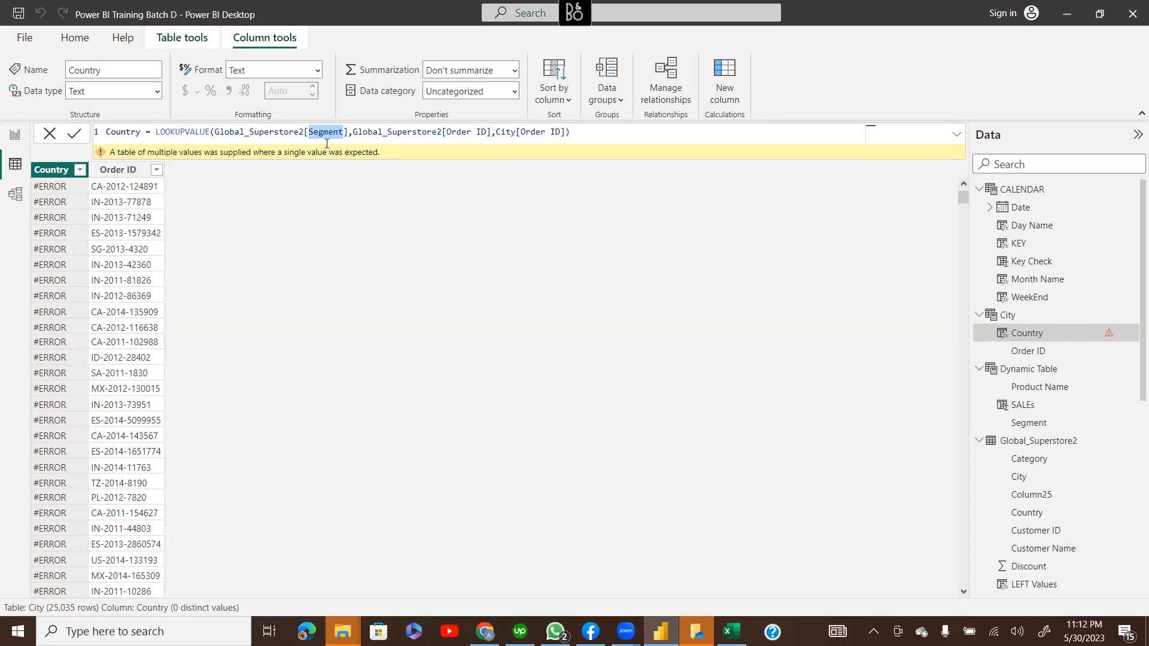
pyautogui.write('cu')
pyautogui.press('Down')
pyautogui.press('Tab')
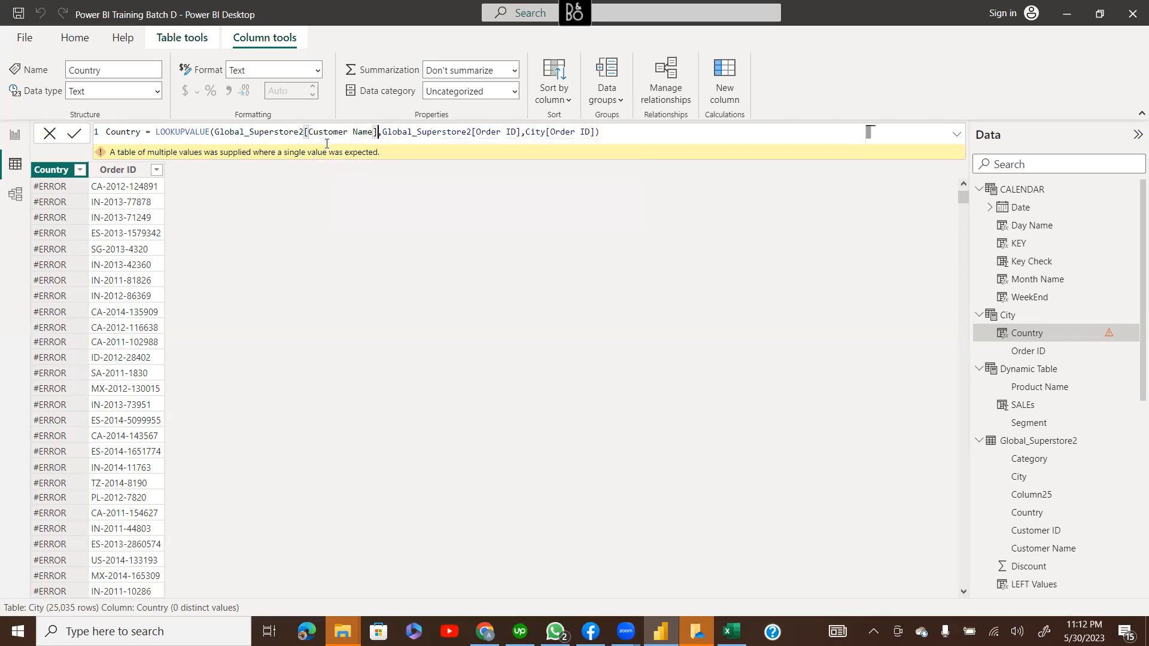
pyautogui.press('Right')
pyautogui.press('End')
pyautogui.press('Return')
# Change the City table's formula to DISTINCT(Global_Superstore2[Customer ID]) and commit it
pyautogui.click(355, 131)
pyautogui.click(152, 187)
pyautogui.doubleClick(293, 132)
pyautogui.write('cu')
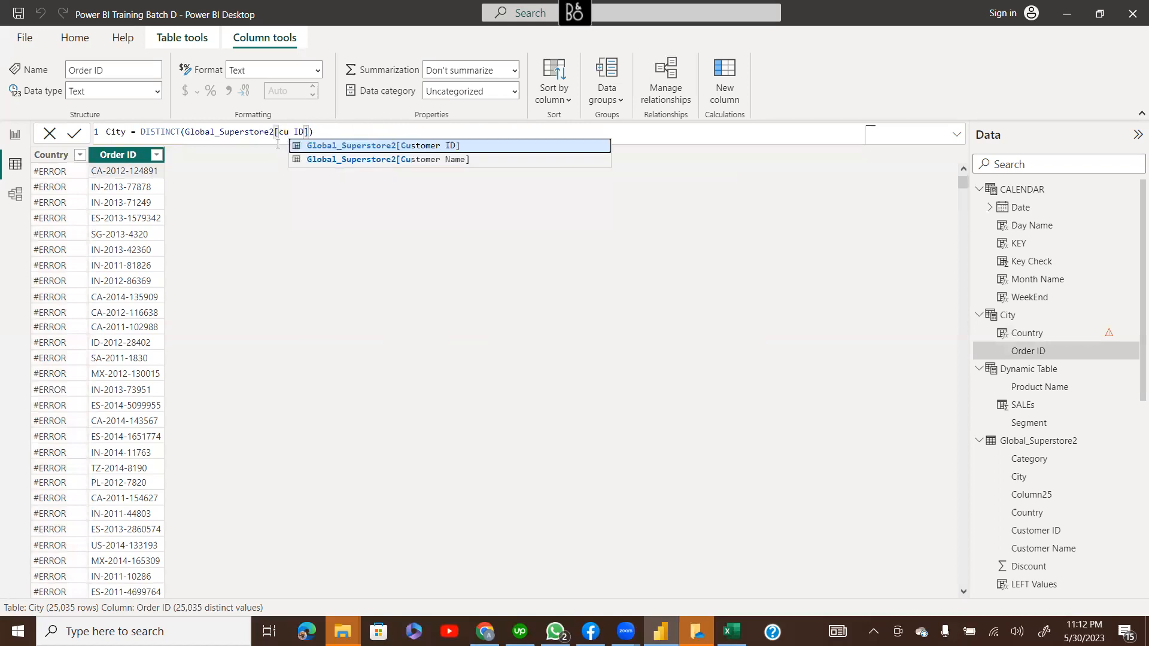
pyautogui.press('Tab')
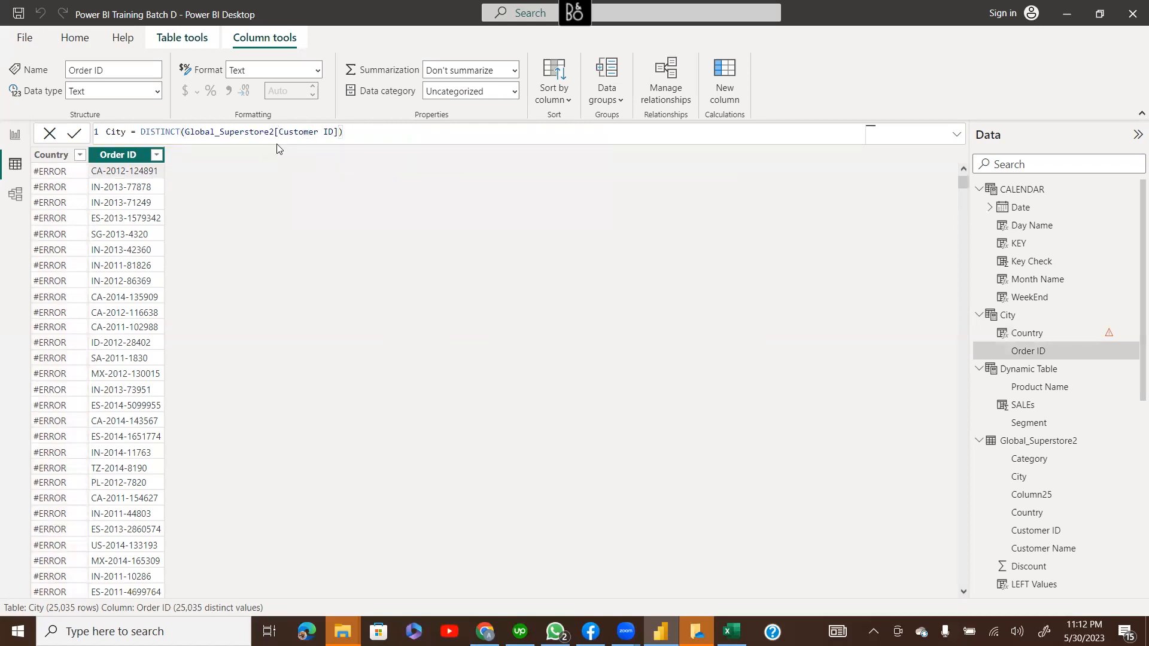
pyautogui.press('Return')
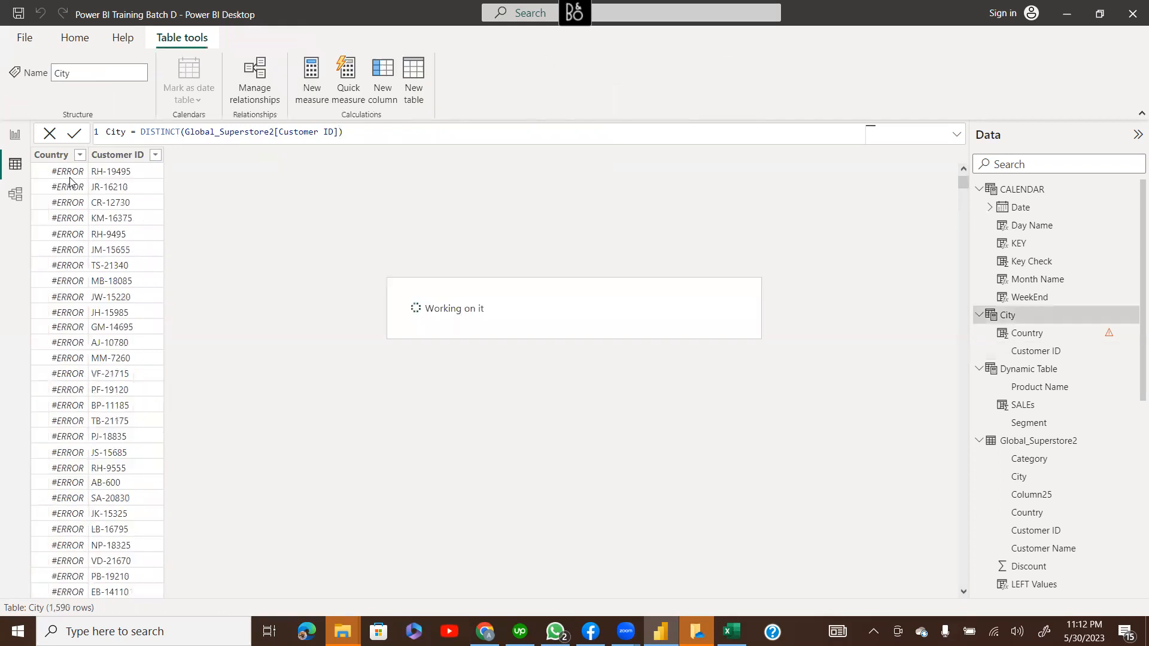
# Update the Country column's LOOKUPVALUE to search Global_Superstore2[Customer ID] for City[Customer ID], and commit the formula
pyautogui.click(72, 172)
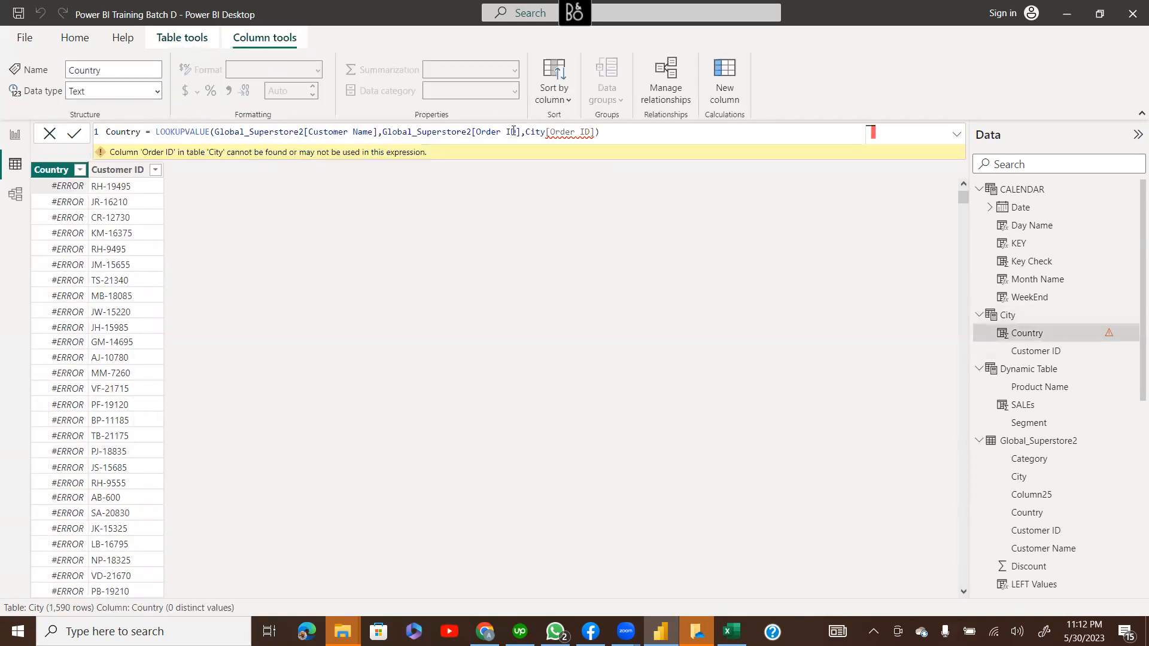
pyautogui.doubleClick(486, 134)
pyautogui.write('cu')
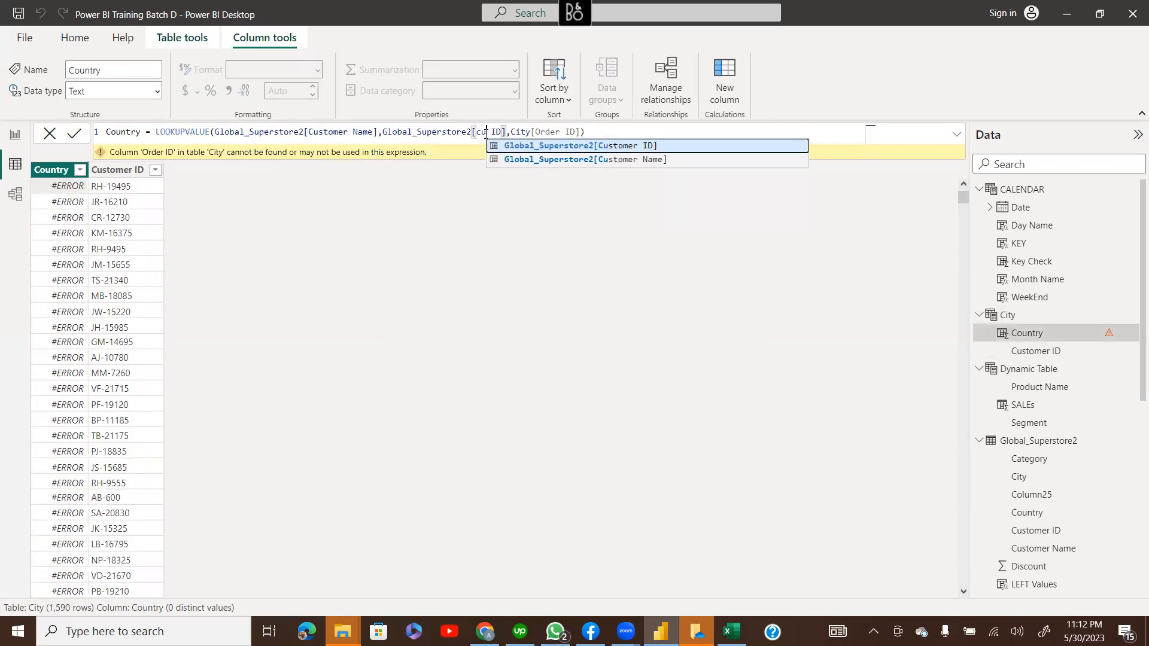
pyautogui.press('Tab')
pyautogui.doubleClick(570, 132)
pyautogui.write('cu')
pyautogui.press('Tab')
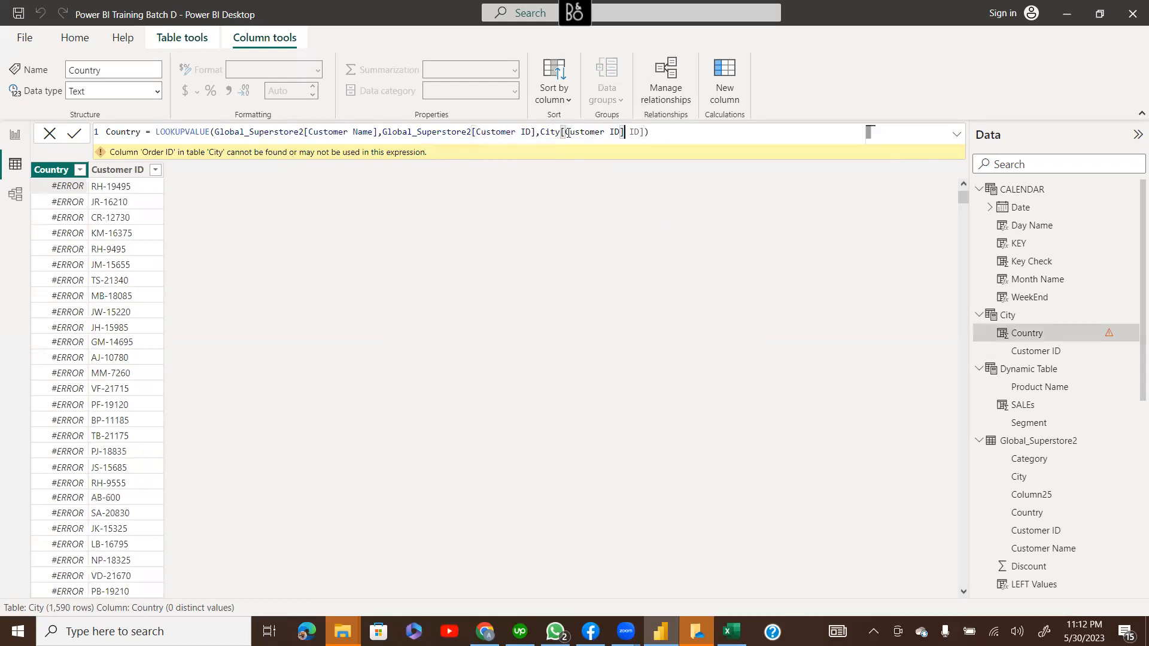
pyautogui.press('Delete')
pyautogui.press('Delete')
pyautogui.press('Delete')
pyautogui.press('Delete')
pyautogui.click(207, 234)
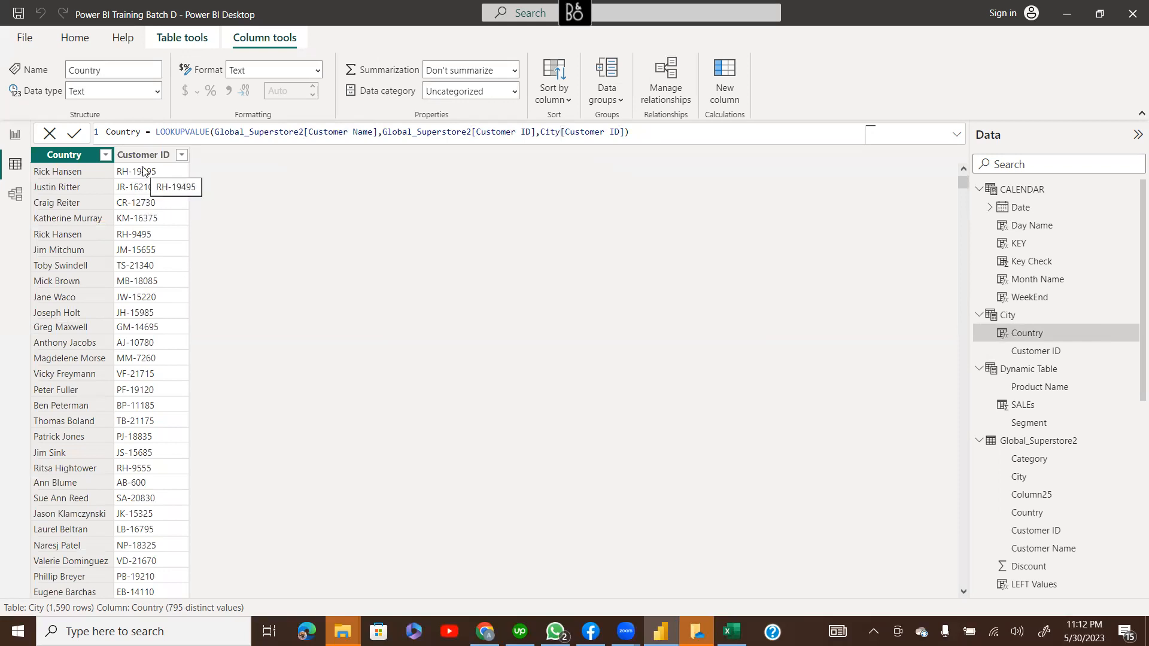
# Rename the Country calculated column to Customer Name in its formula
pyautogui.doubleClick(127, 131)
pyautogui.write('Customer Name')
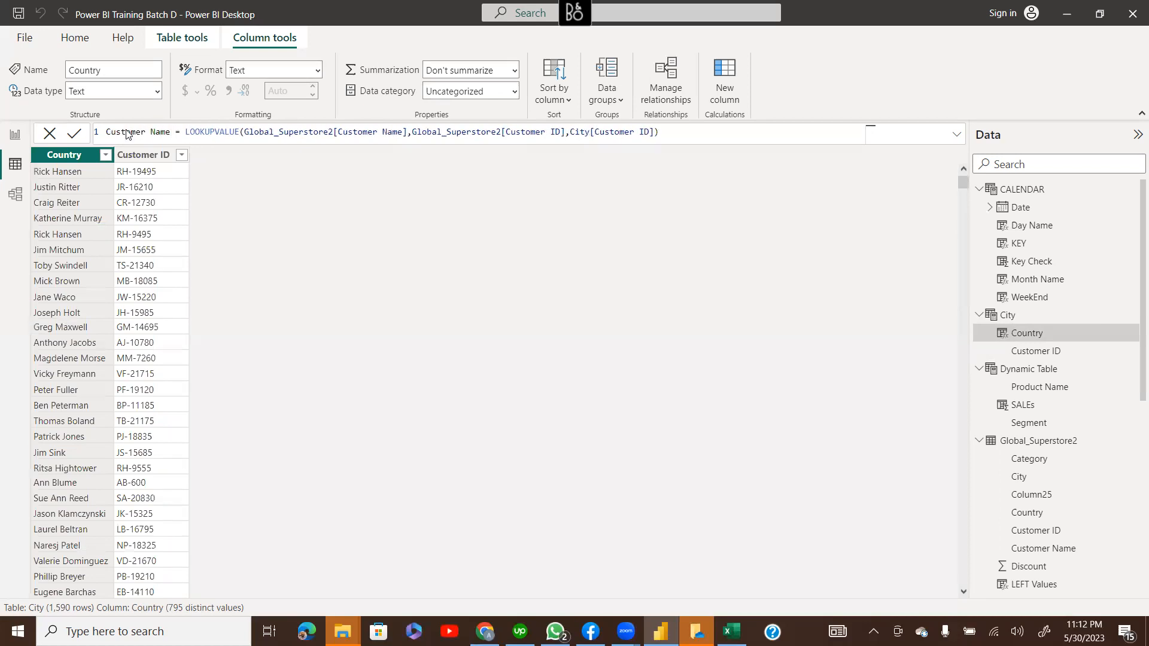
pyautogui.press('Return')
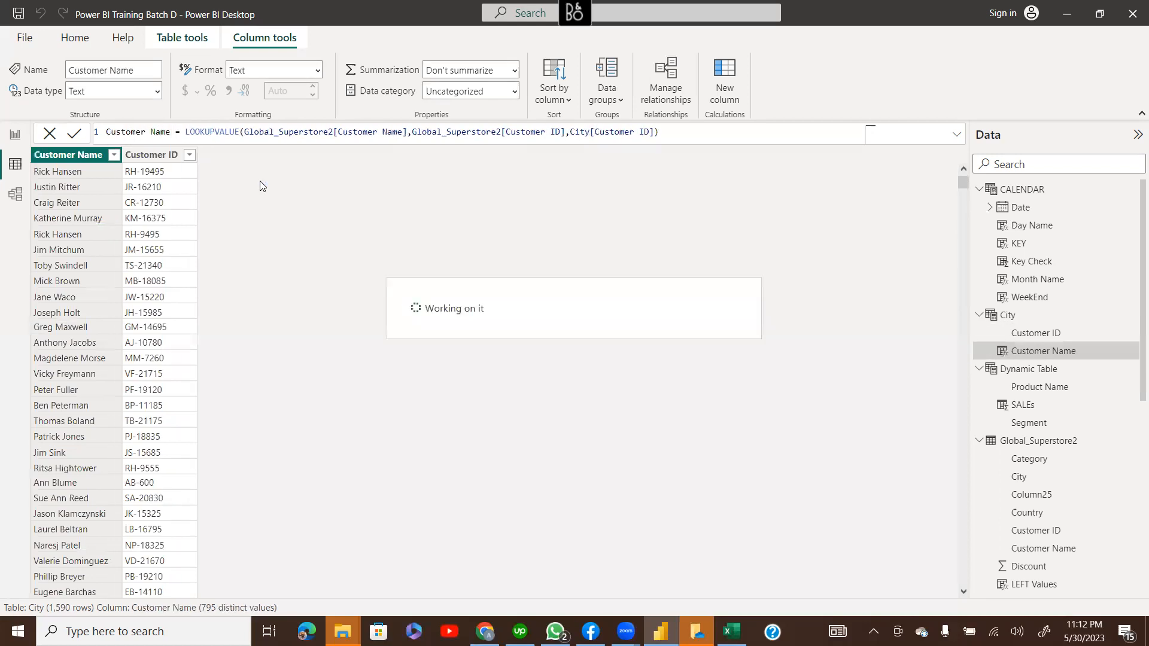
# Review the City table's DISTINCT formula and the Customer Name column's LOOKUPVALUE formula
pyautogui.click(153, 172)
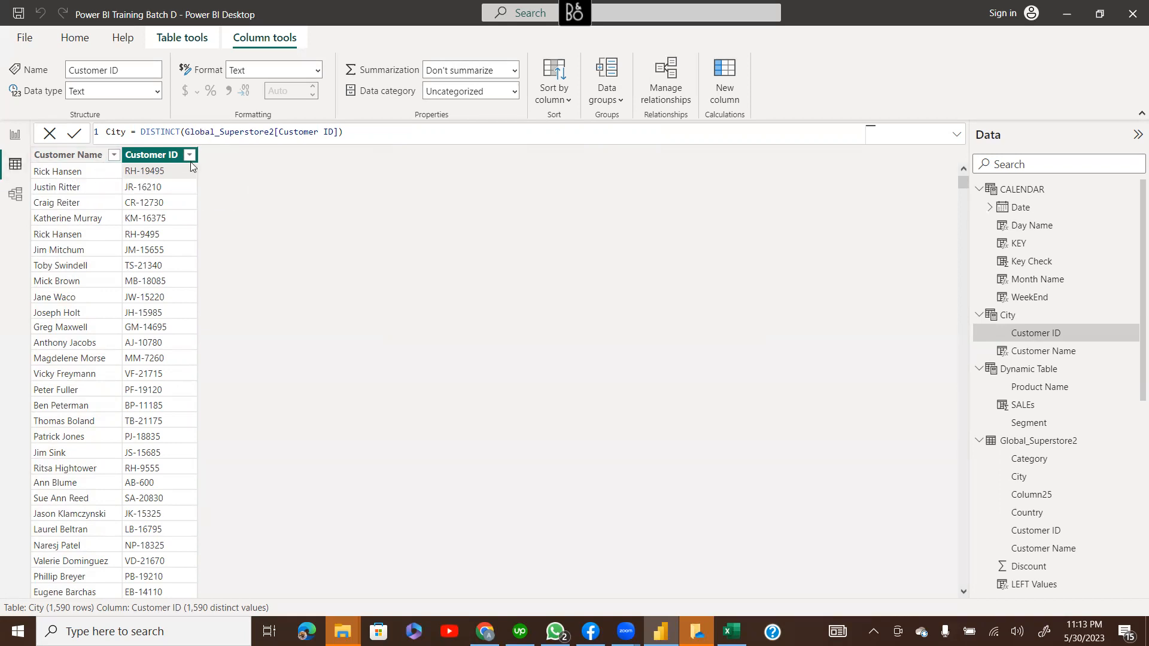
pyautogui.click(111, 173)
pyautogui.click(393, 132)
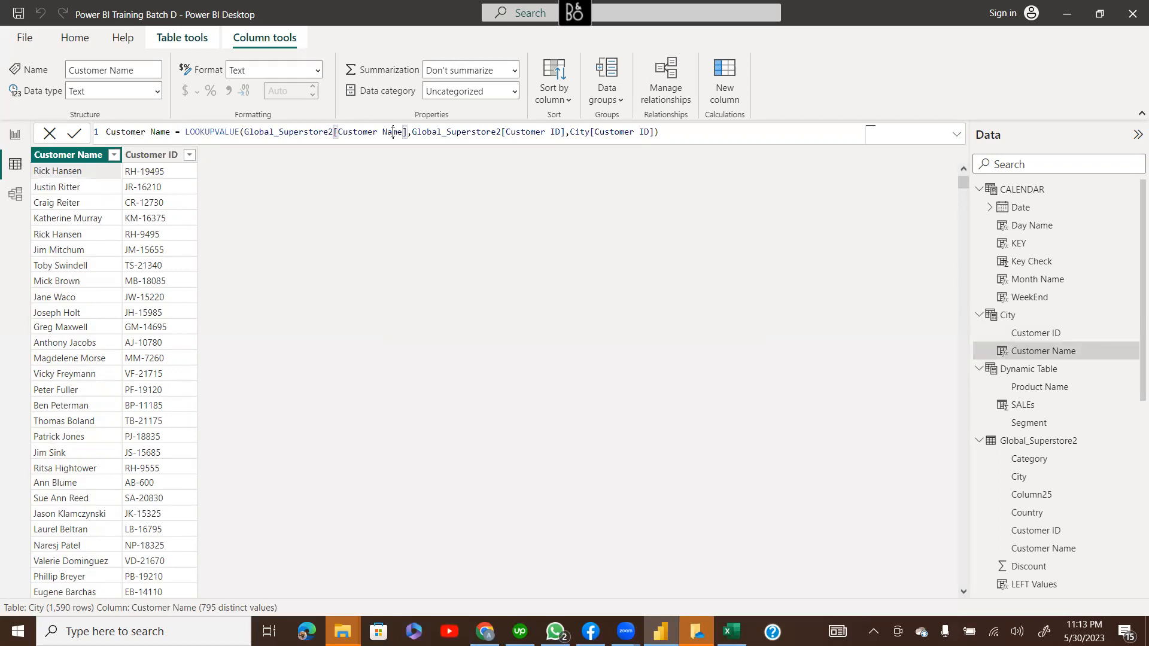
pyautogui.hotkey('ctrl', 'a')
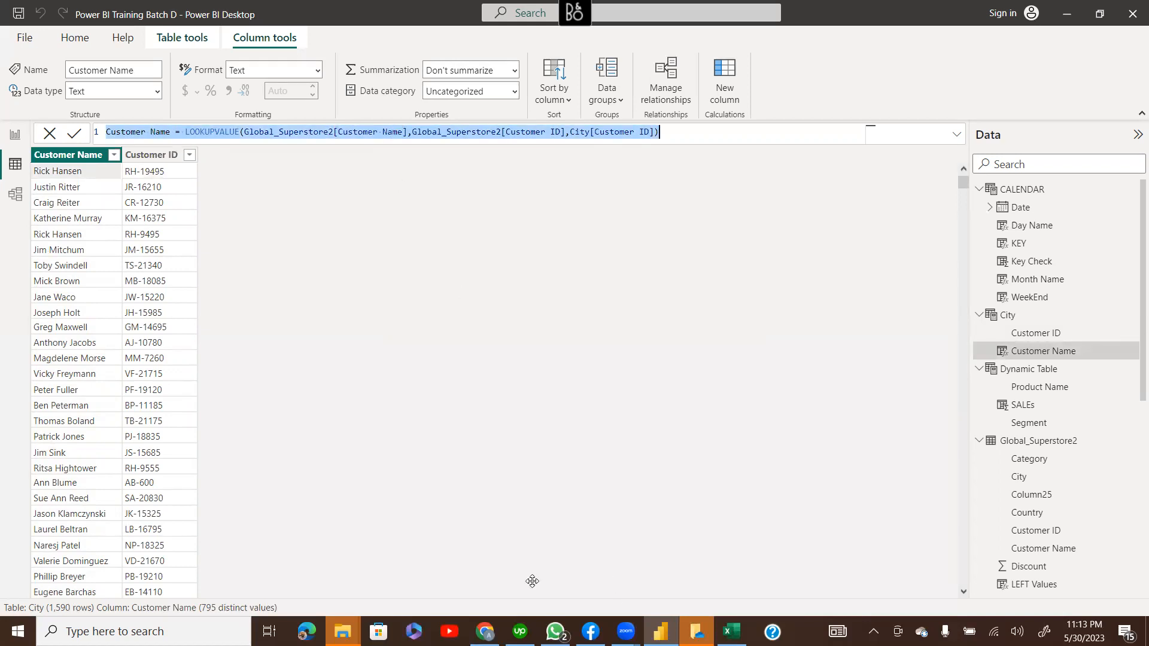
pyautogui.click(627, 533)
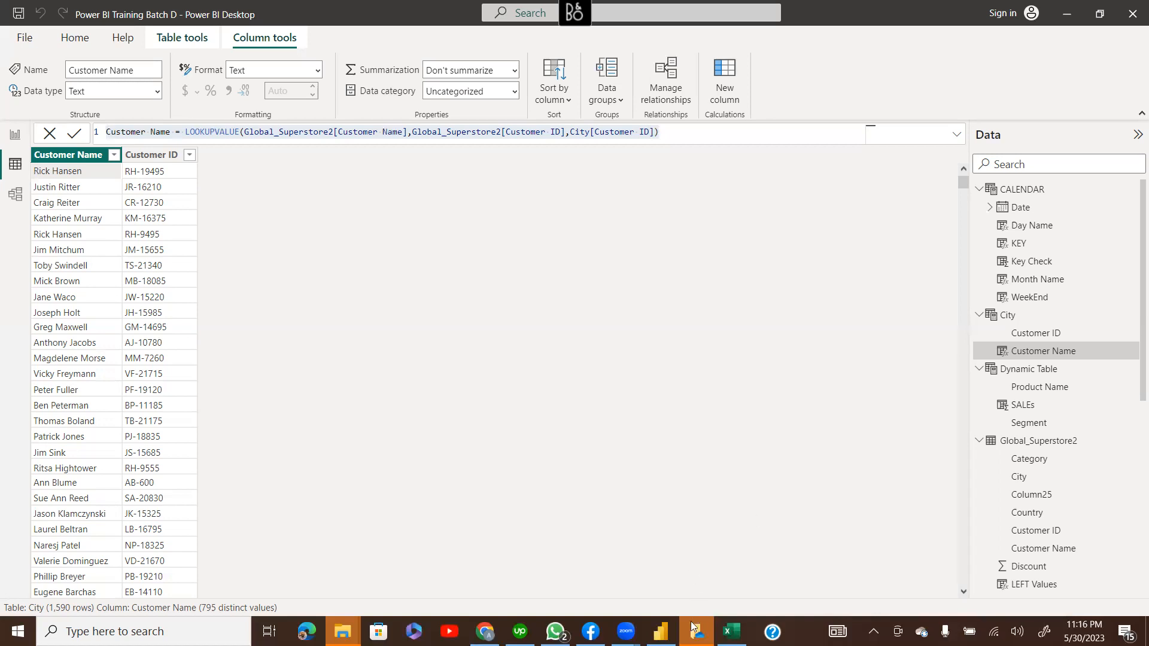
pyautogui.click(723, 537)
pyautogui.click(502, 339)
pyautogui.click(523, 389)
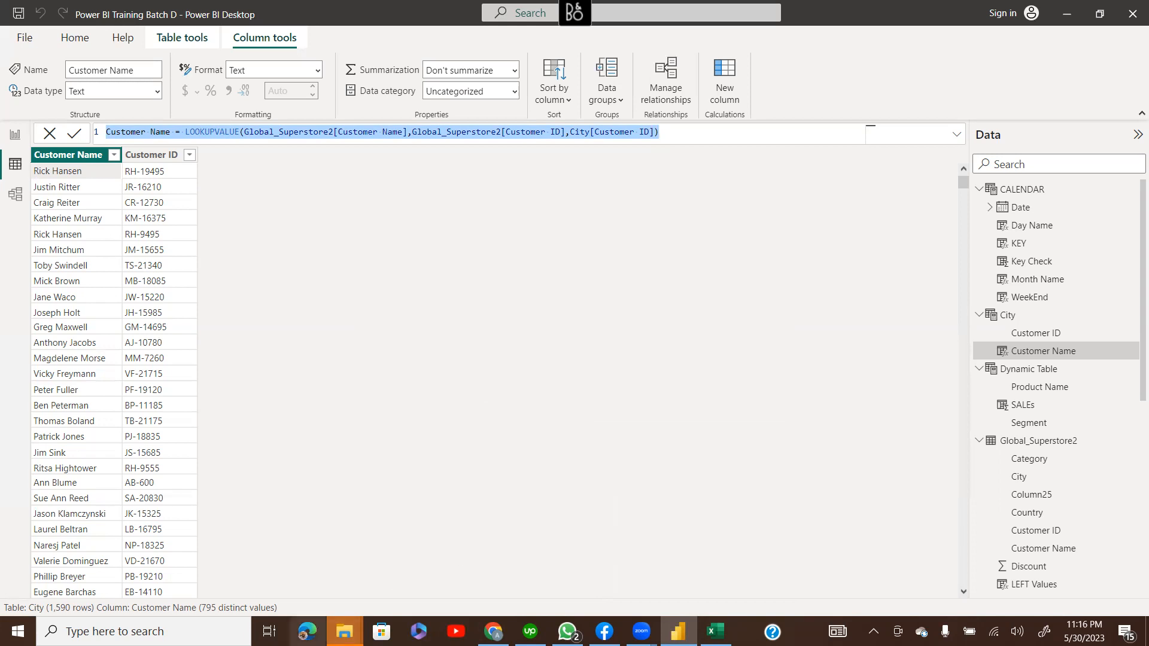
# Switch to the File Explorer window showing the Zoom recording folder dated 2023-05-30 22.04.57
pyautogui.click(493, 631)
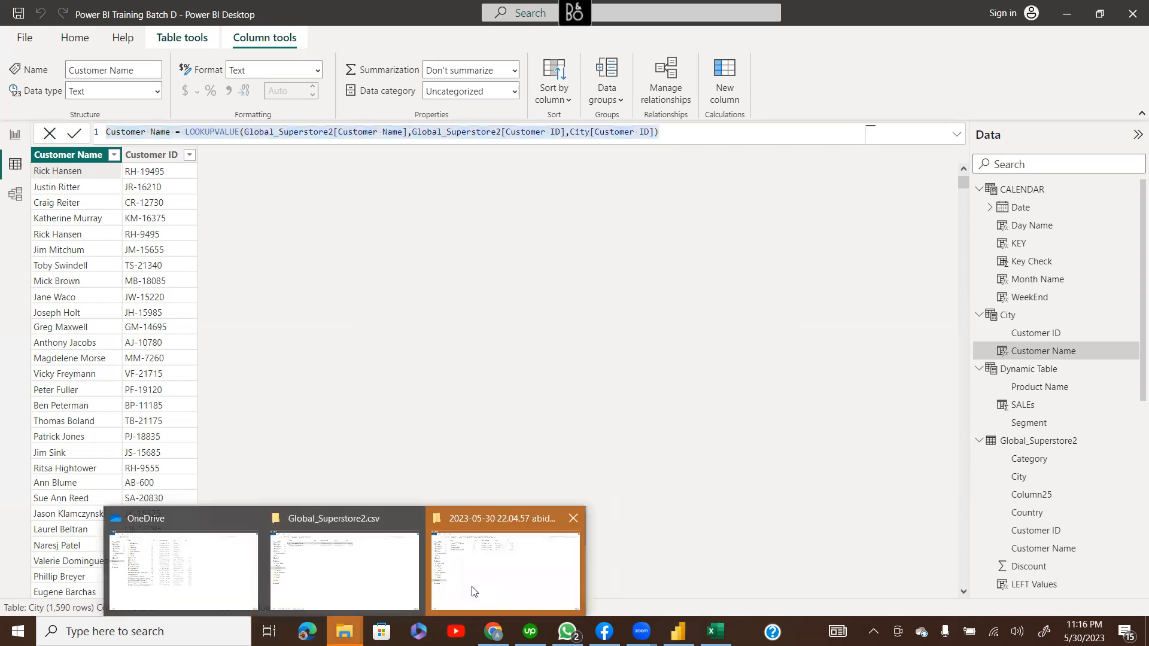
pyautogui.click(472, 588)
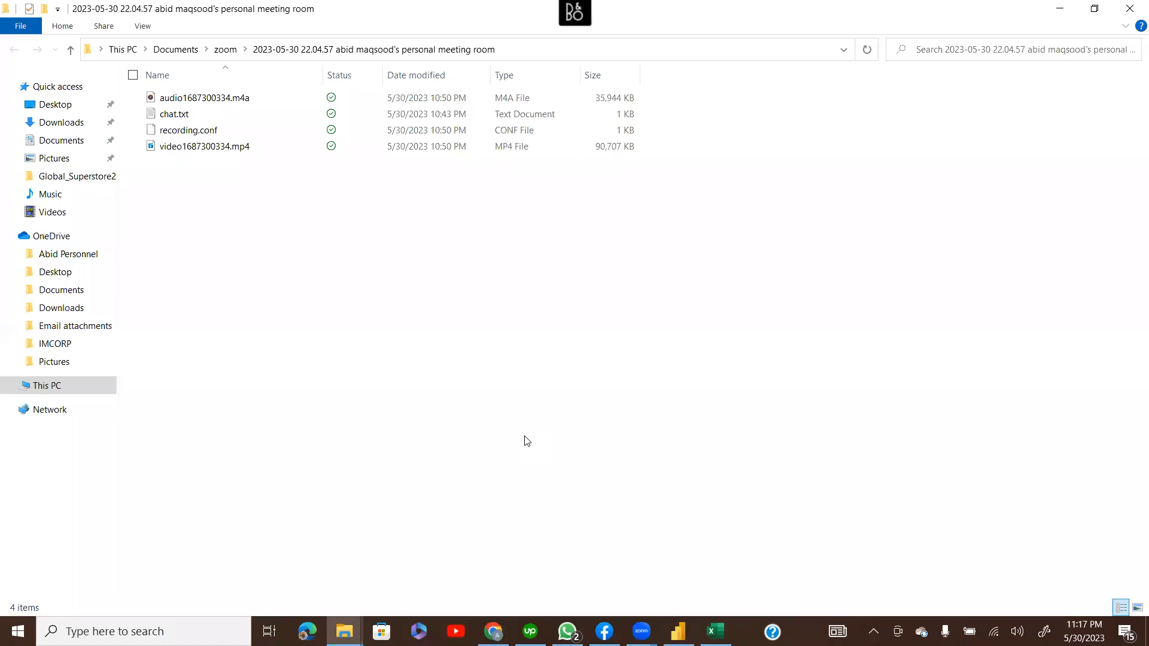